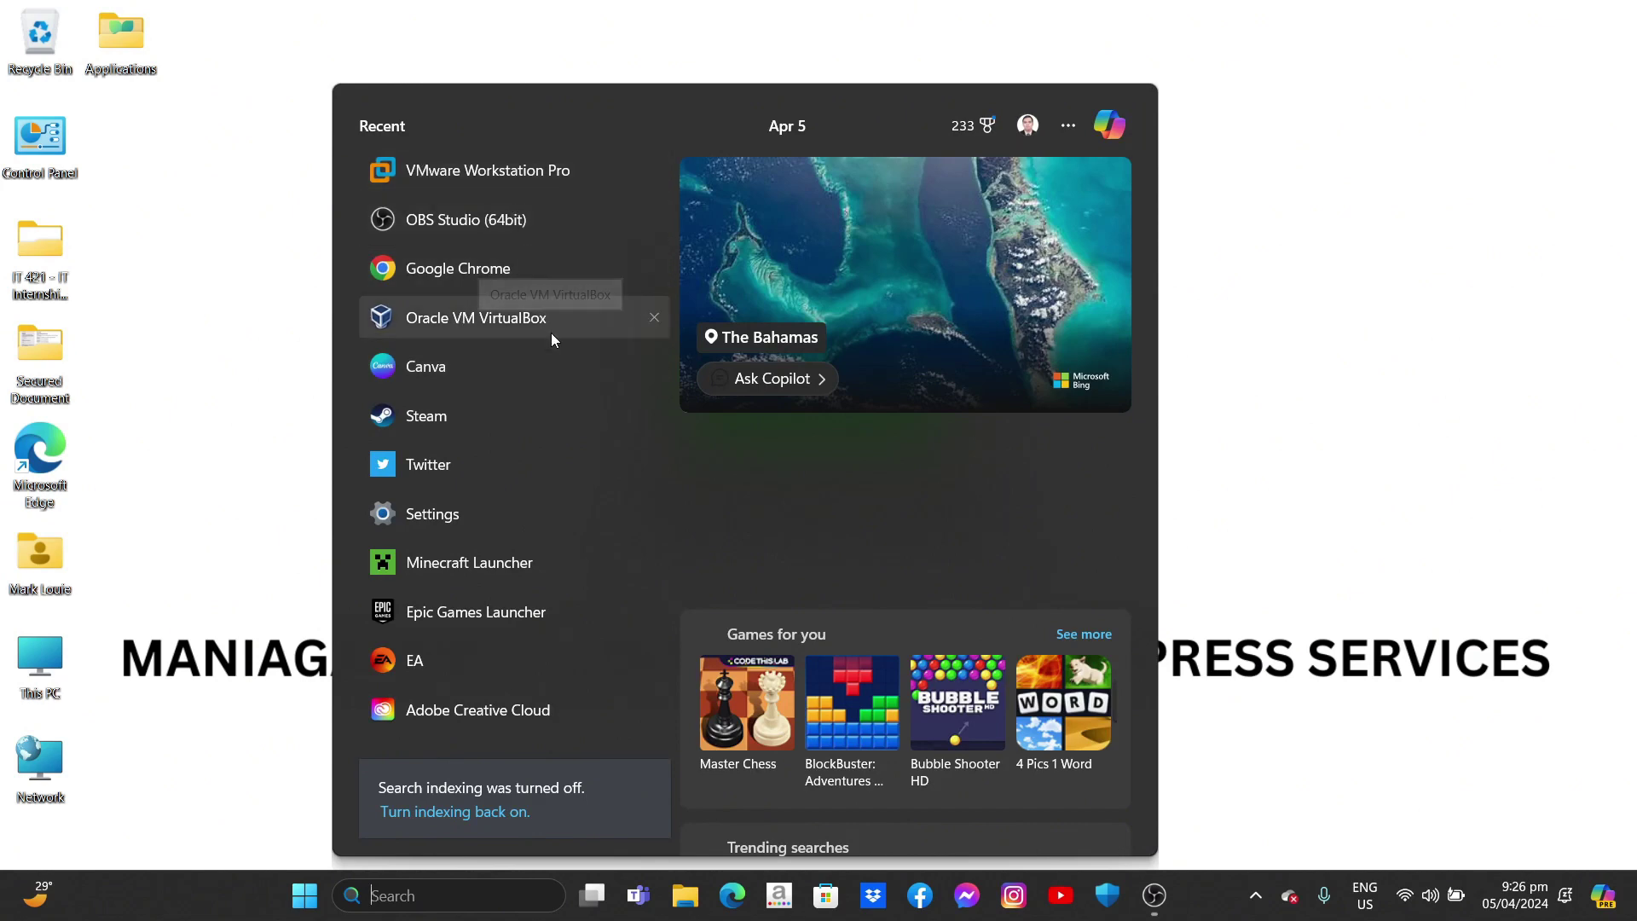
Launch VMware Workstation Pro and start creating a new virtual machine with the Typical (recommended) configuration
{"action": "left_click", "coordinate": [537, 188]}
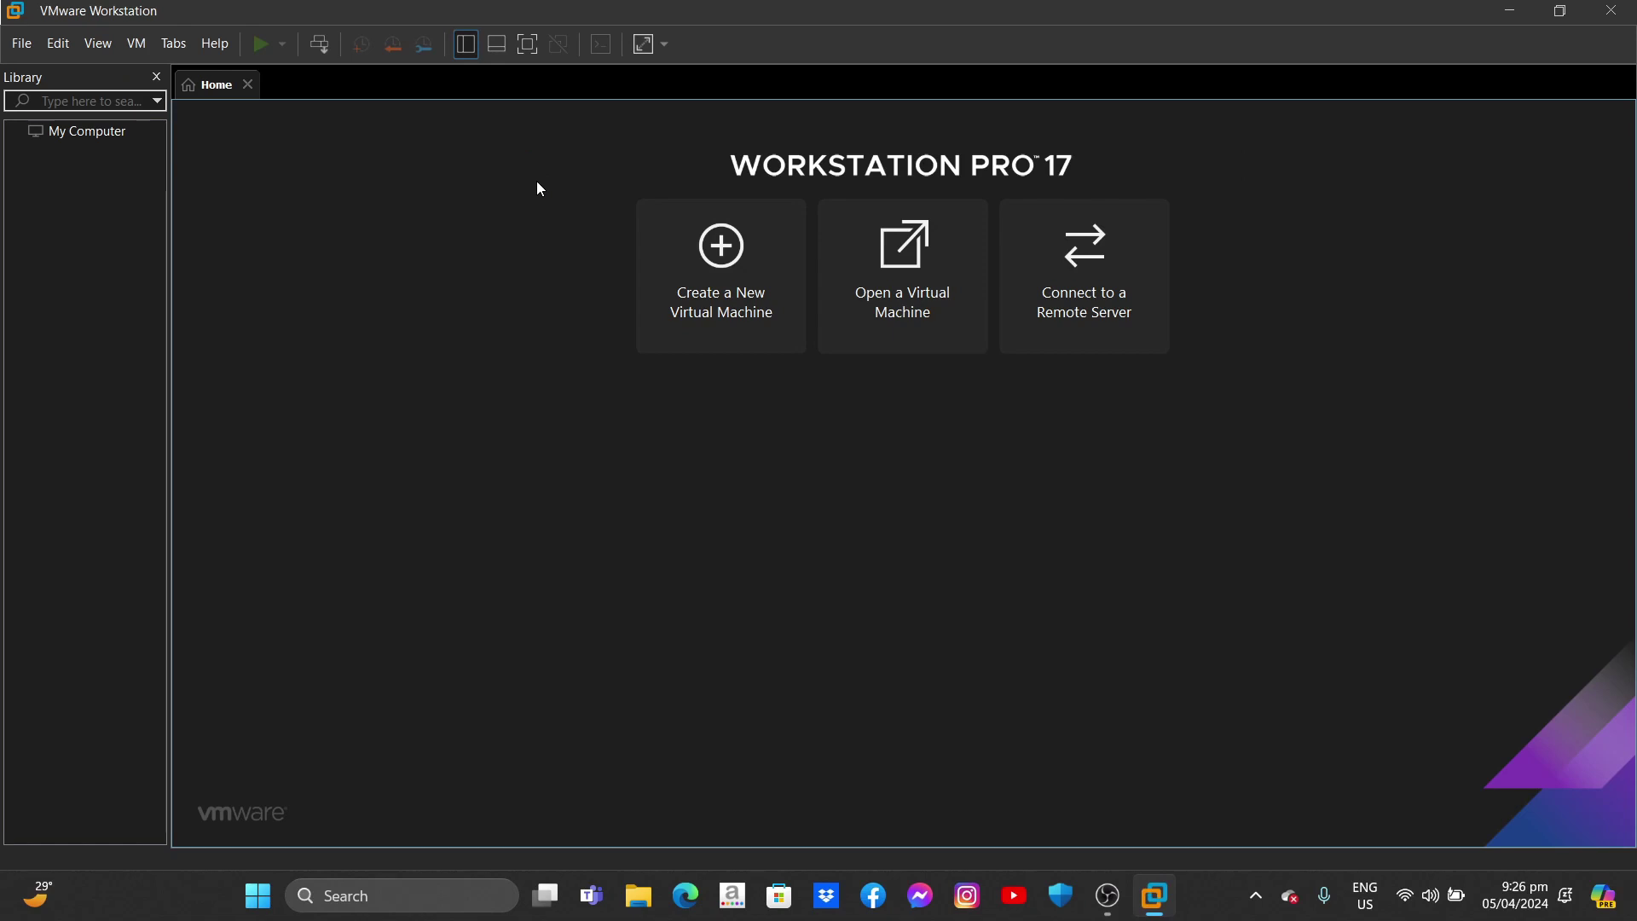
{"action": "left_click", "coordinate": [721, 249]}
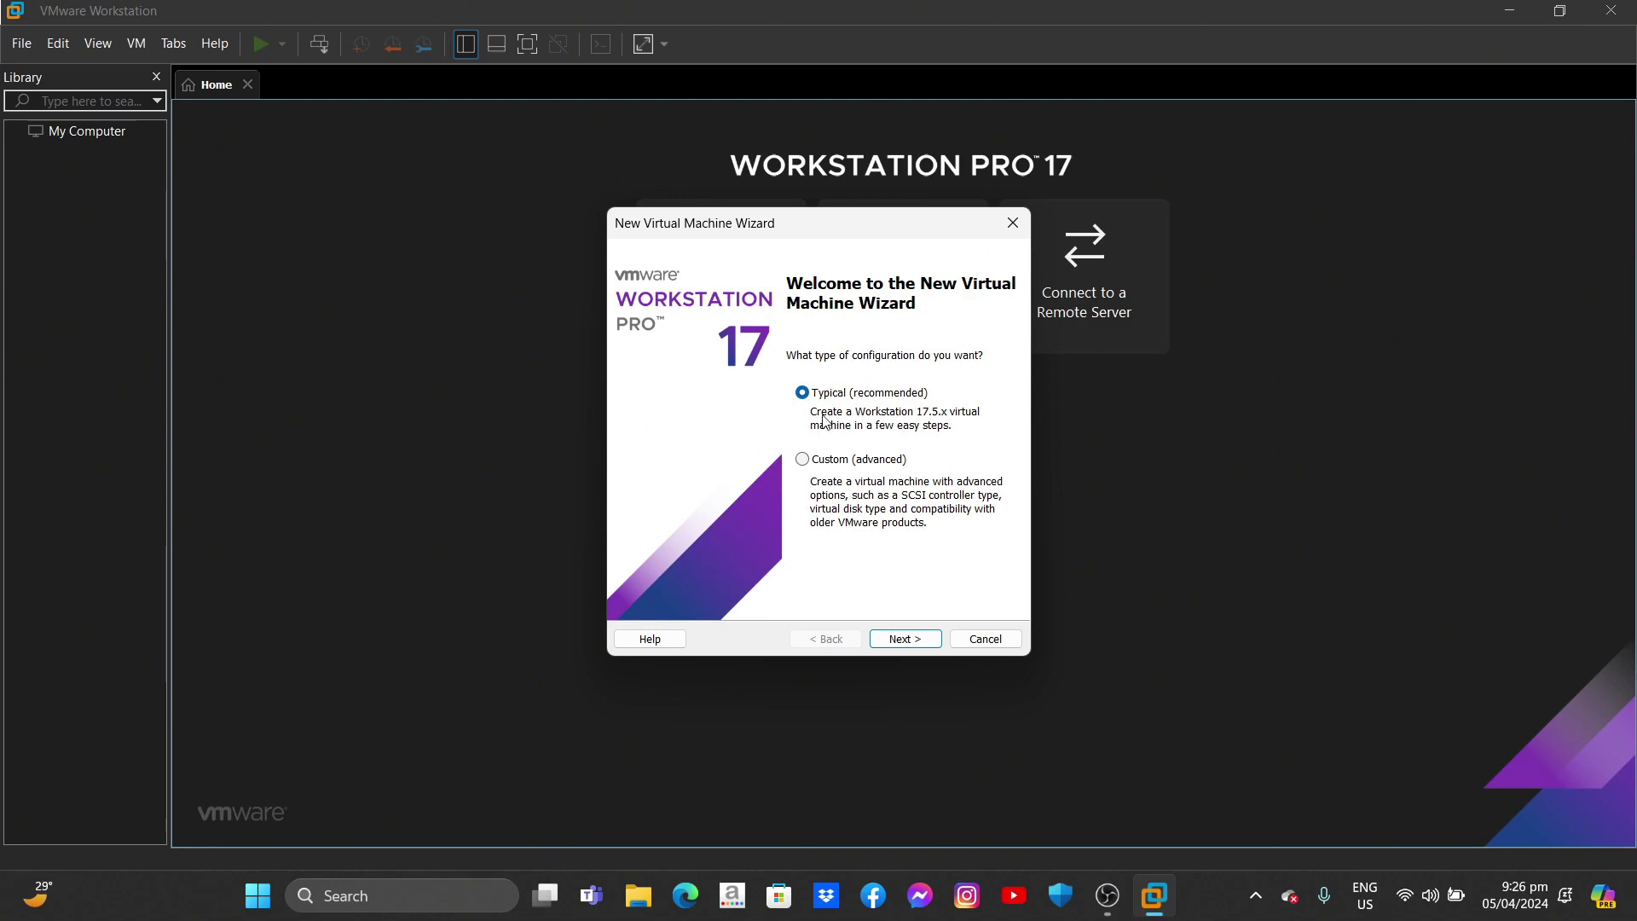
{"action": "left_click", "coordinate": [887, 464]}
{"action": "left_click", "coordinate": [907, 396]}
{"action": "left_click", "coordinate": [916, 633]}
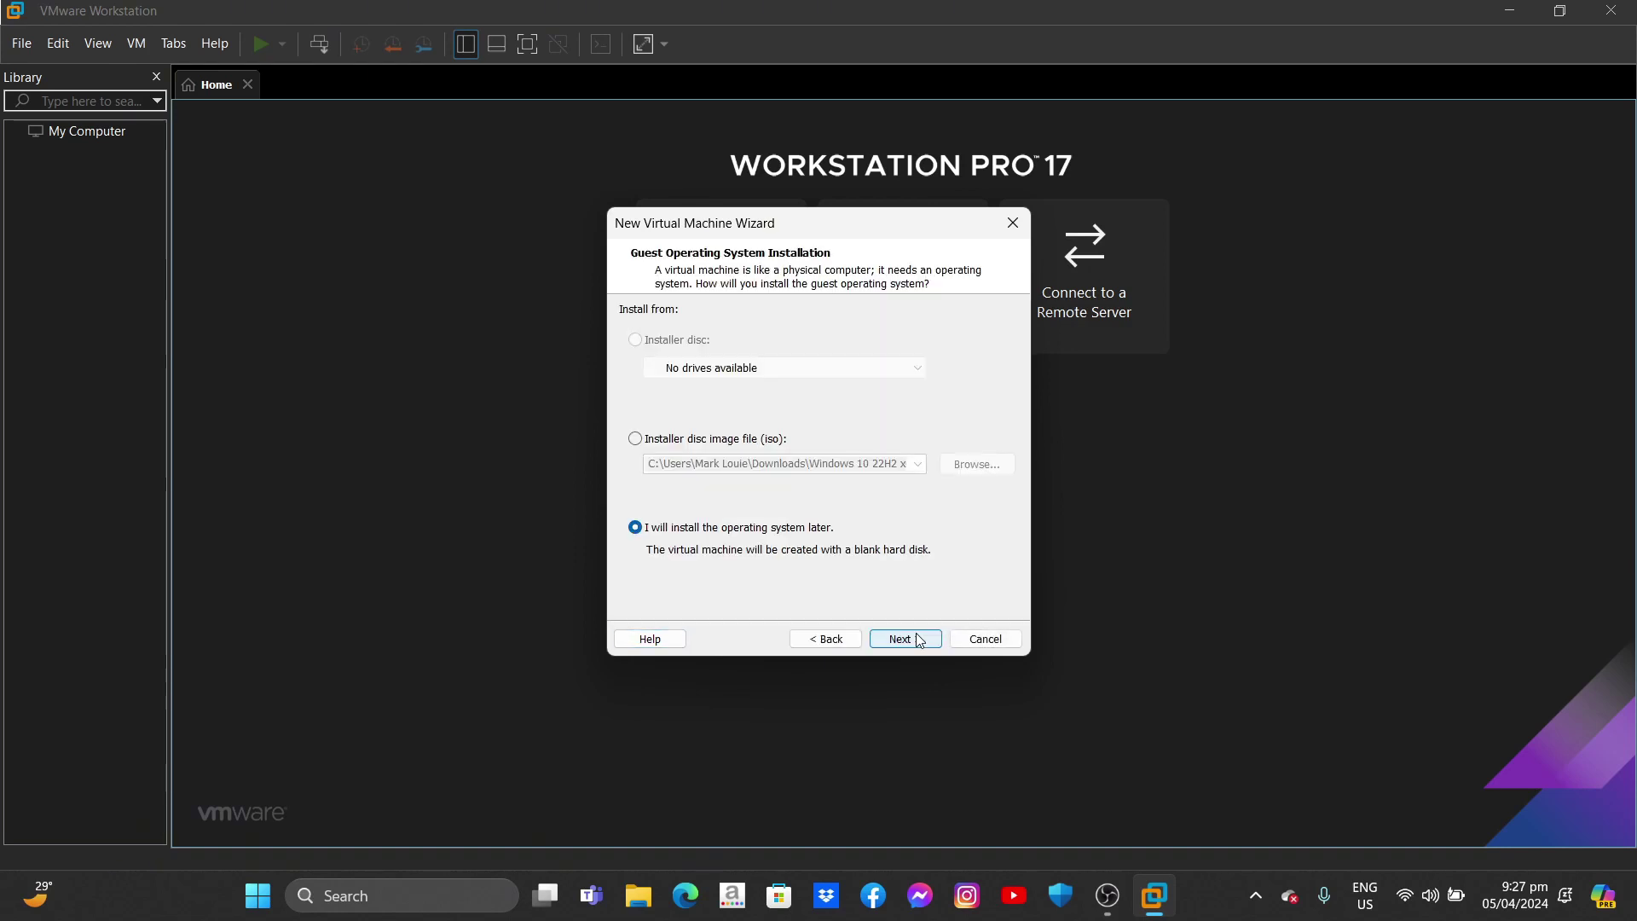
Choose to install the operating system later, so the virtual machine is created with a blank hard disk
{"action": "left_click", "coordinate": [770, 439]}
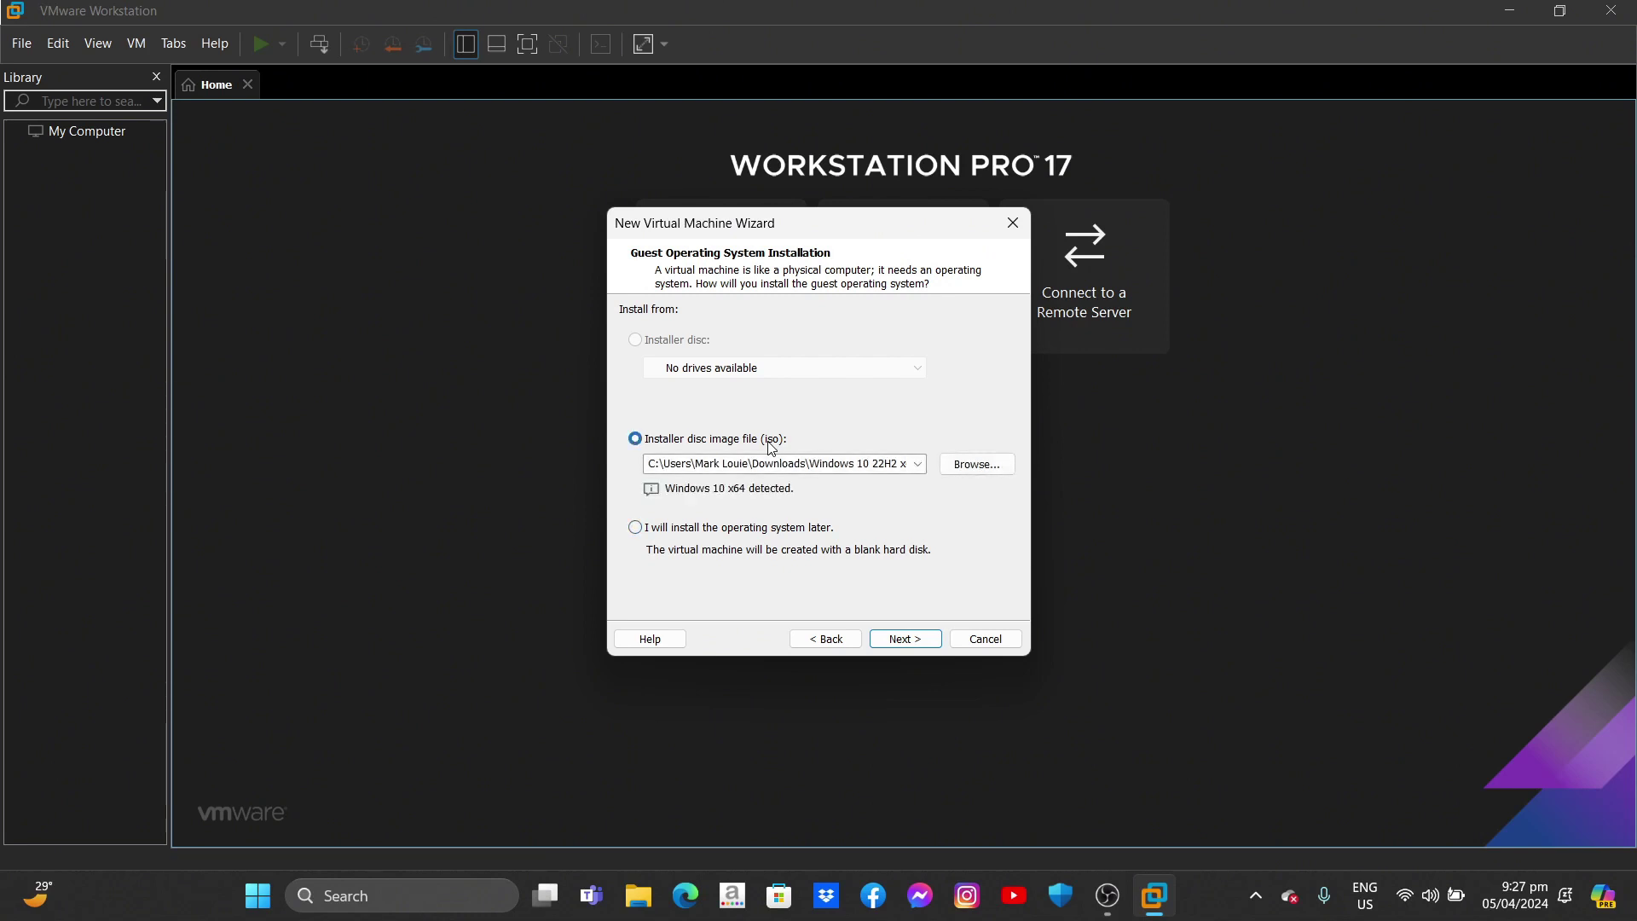
{"action": "left_click", "coordinate": [792, 531]}
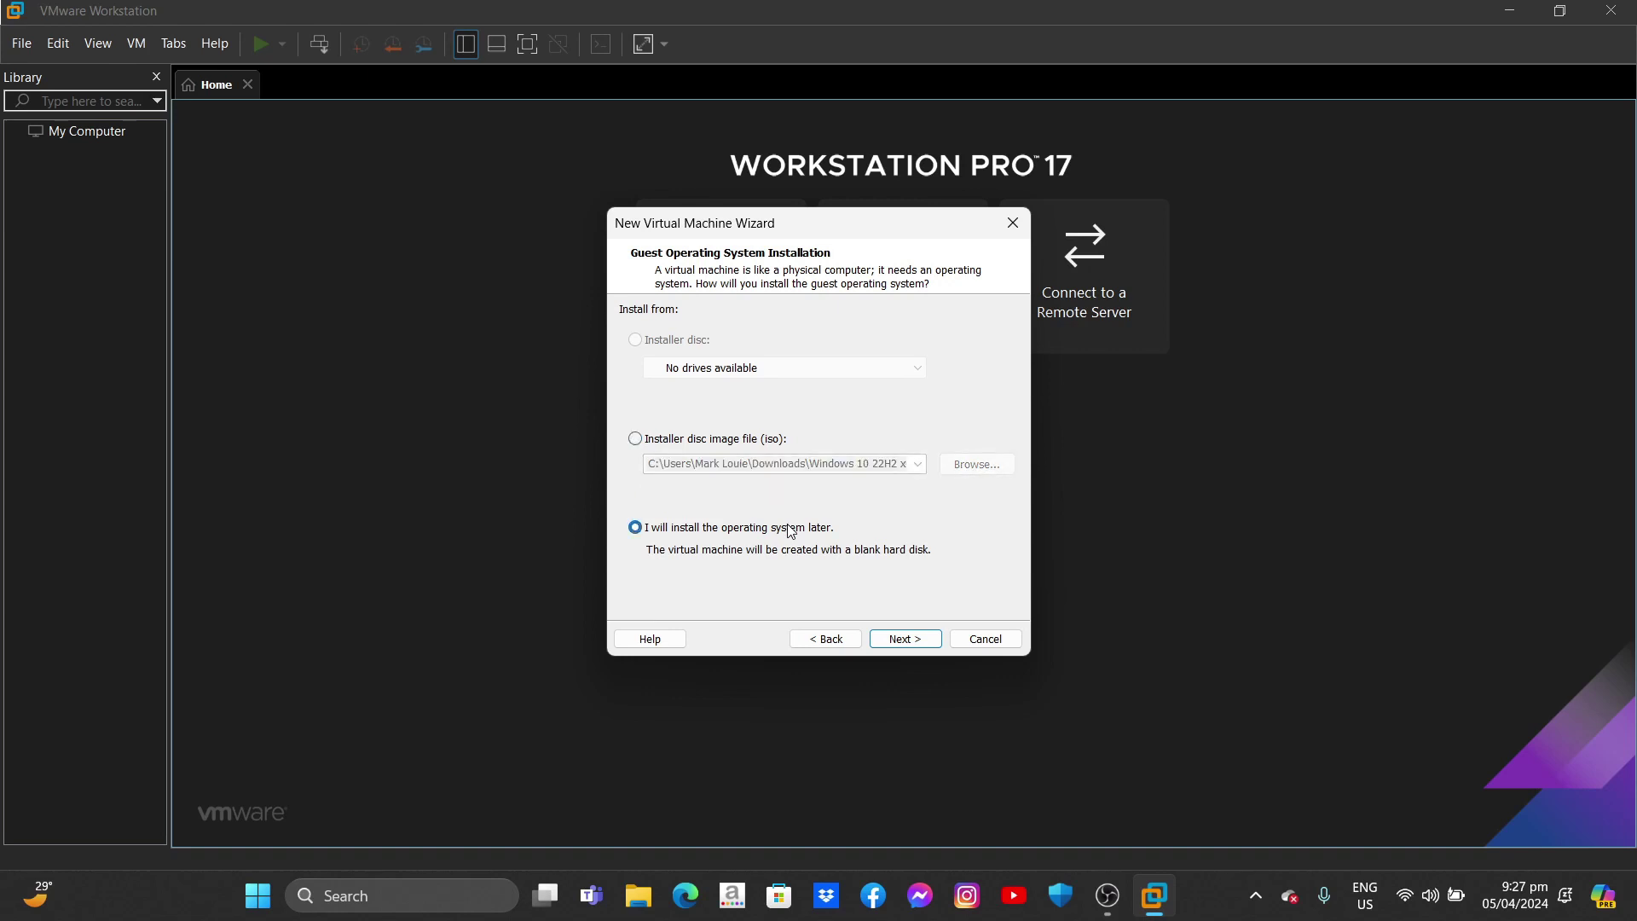
{"action": "left_click", "coordinate": [926, 638]}
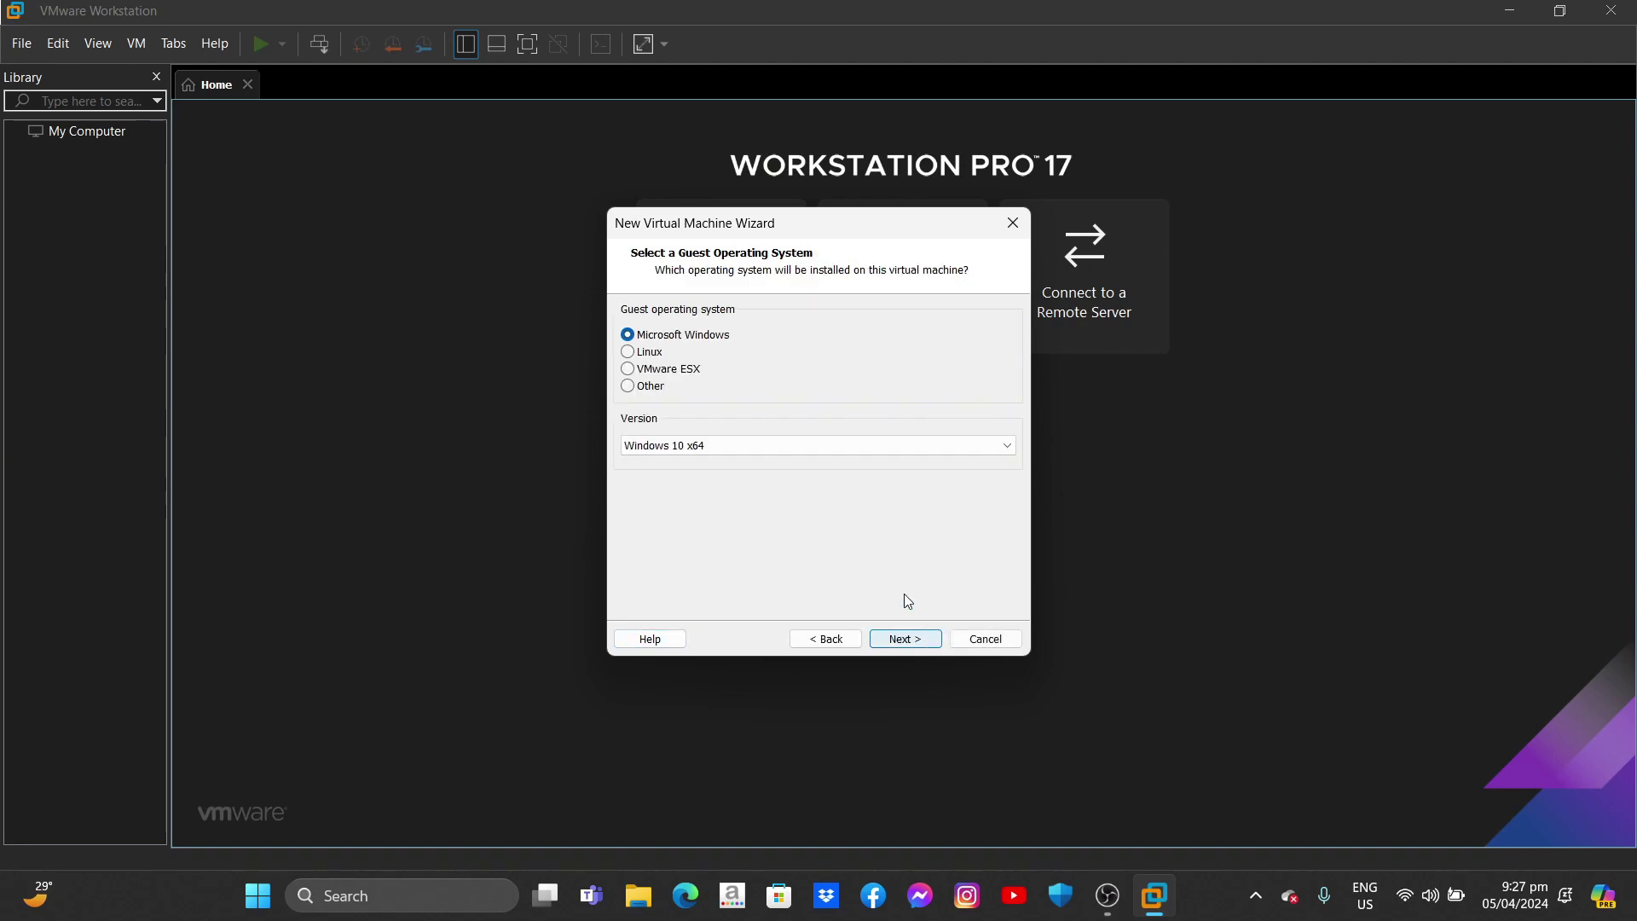
Accept Microsoft Windows as the guest operating system with version Windows 10 x64
{"action": "left_click", "coordinate": [839, 454]}
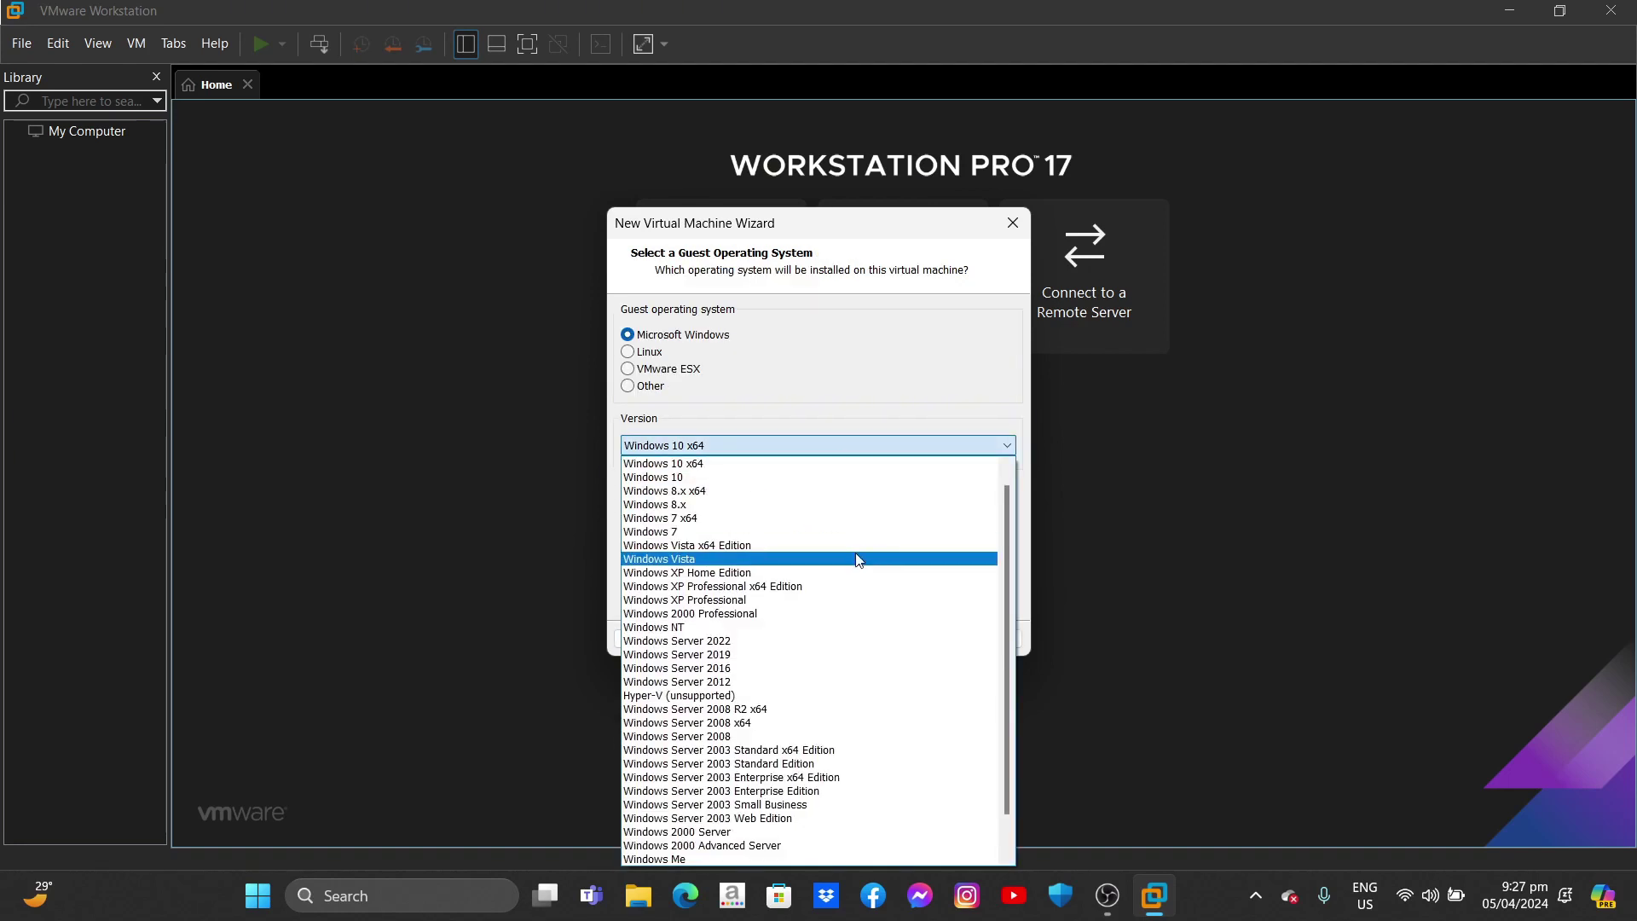
{"action": "left_click", "coordinate": [882, 447]}
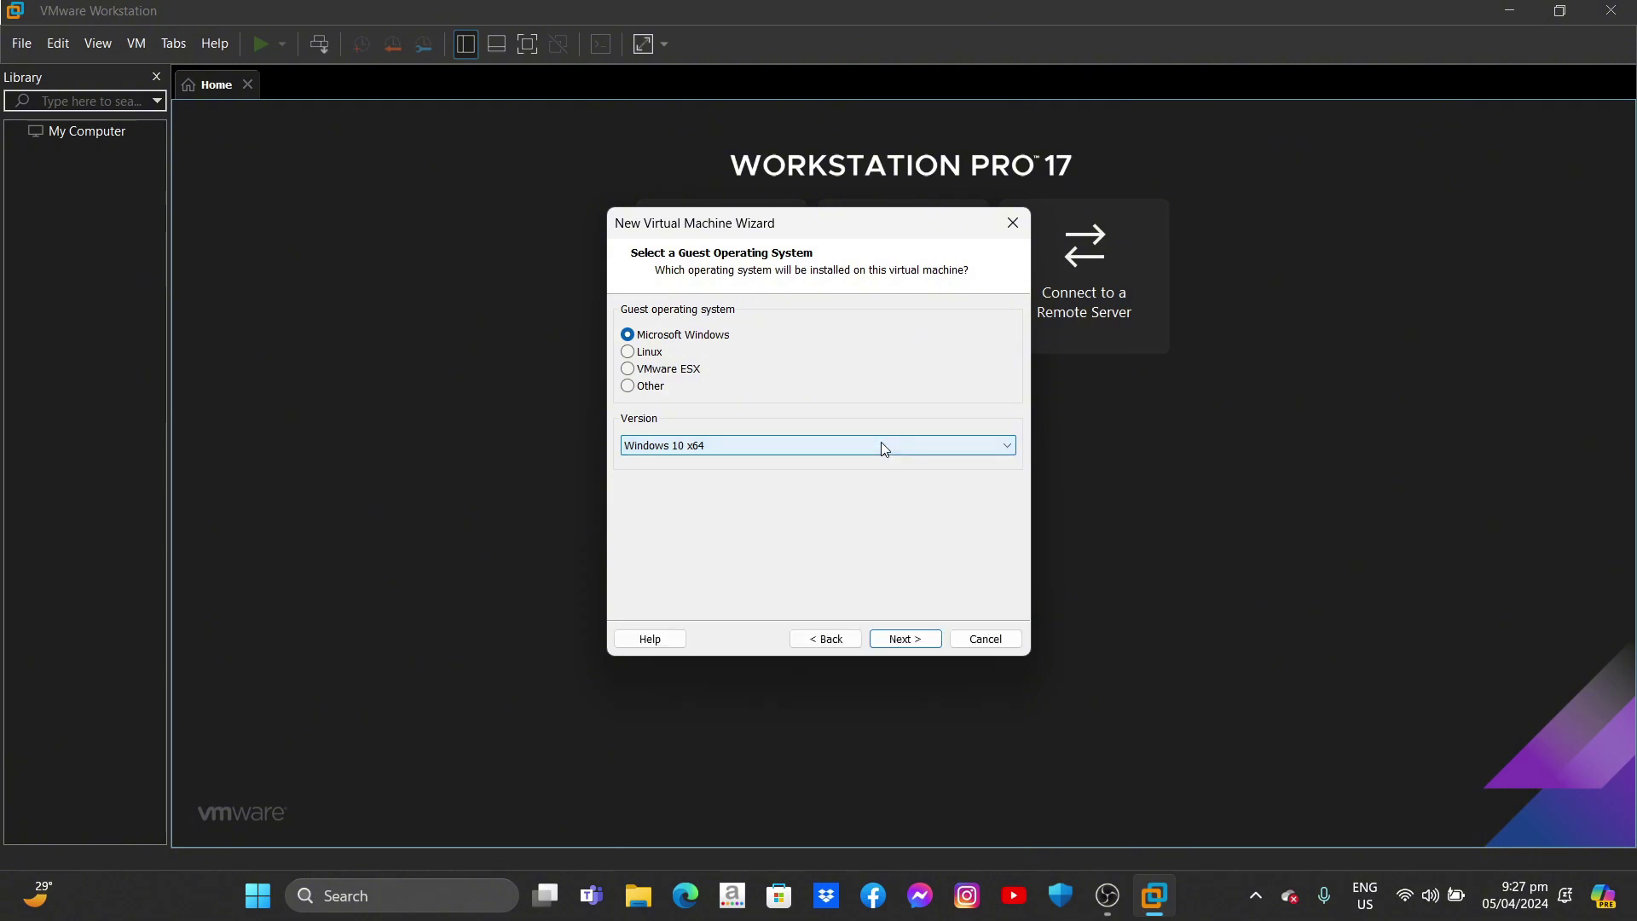
{"action": "left_click", "coordinate": [904, 639]}
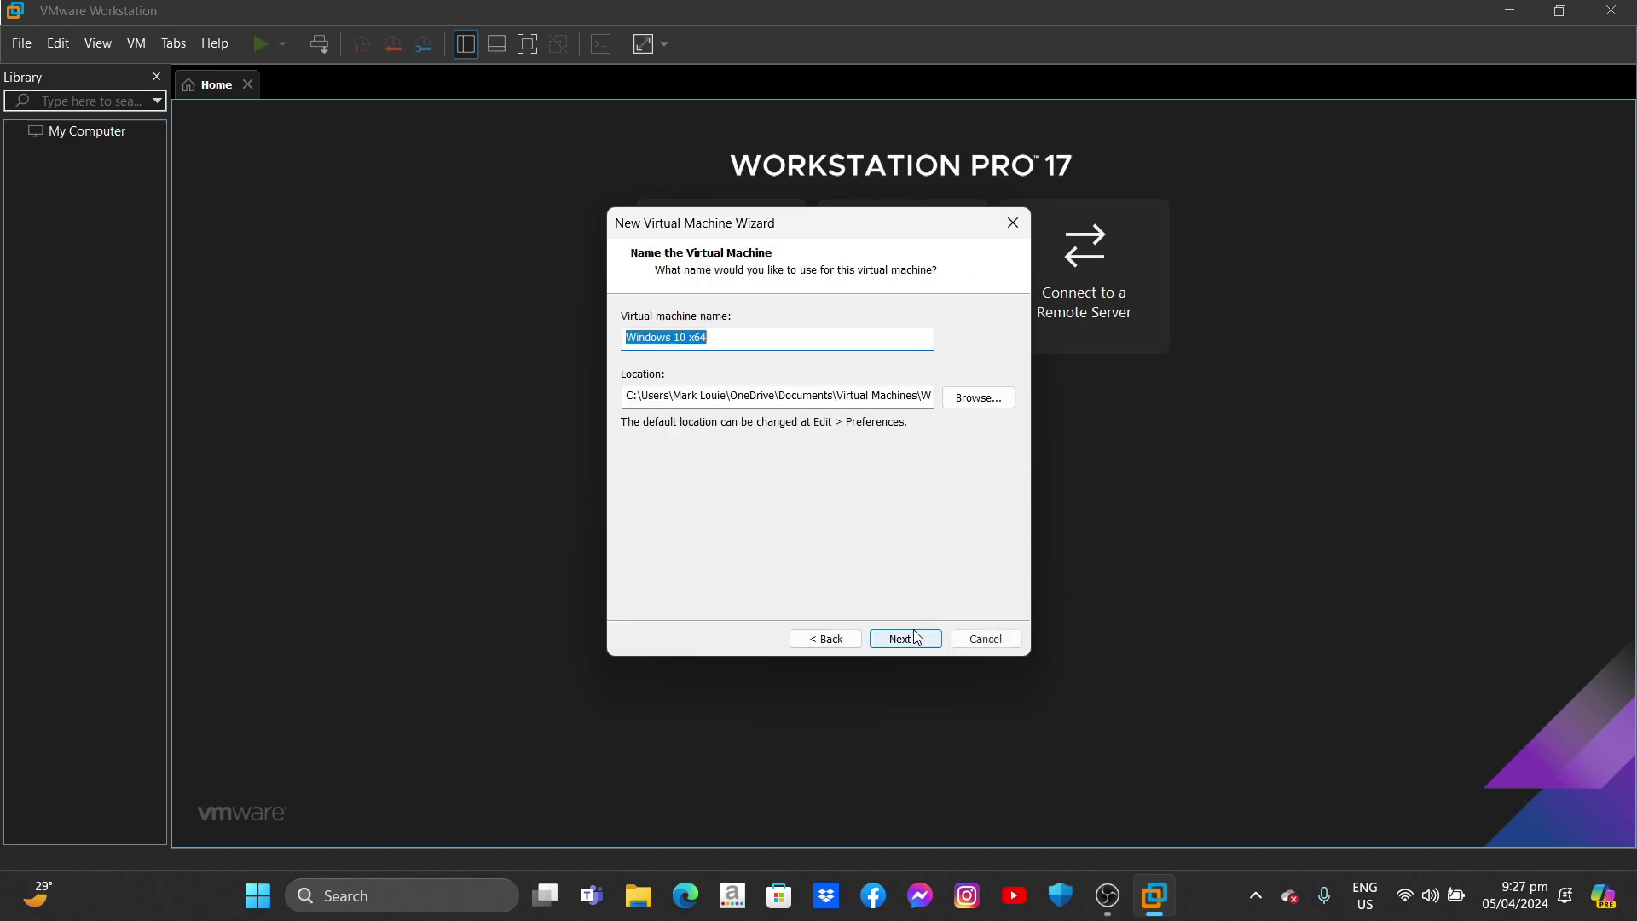
Set the virtual machine's location to the C:\VMWare folder and accept the name Windows 10 x64
{"action": "left_click", "coordinate": [989, 404]}
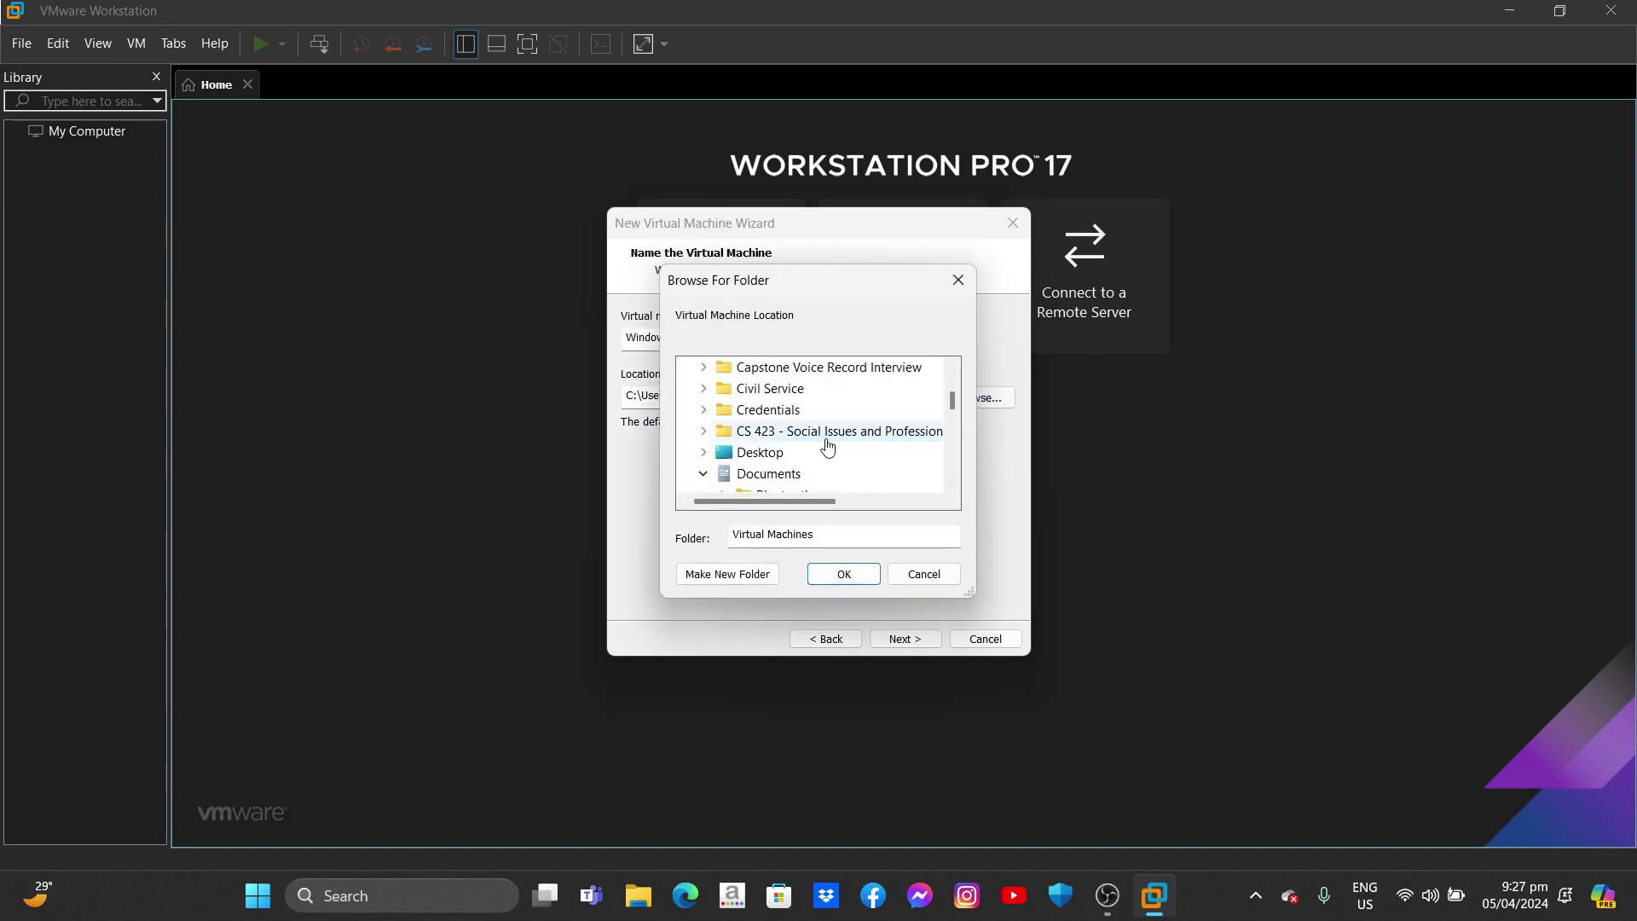
{"action": "scroll", "coordinate": [946, 409], "scroll_direction": "down", "scroll_amount": 1}
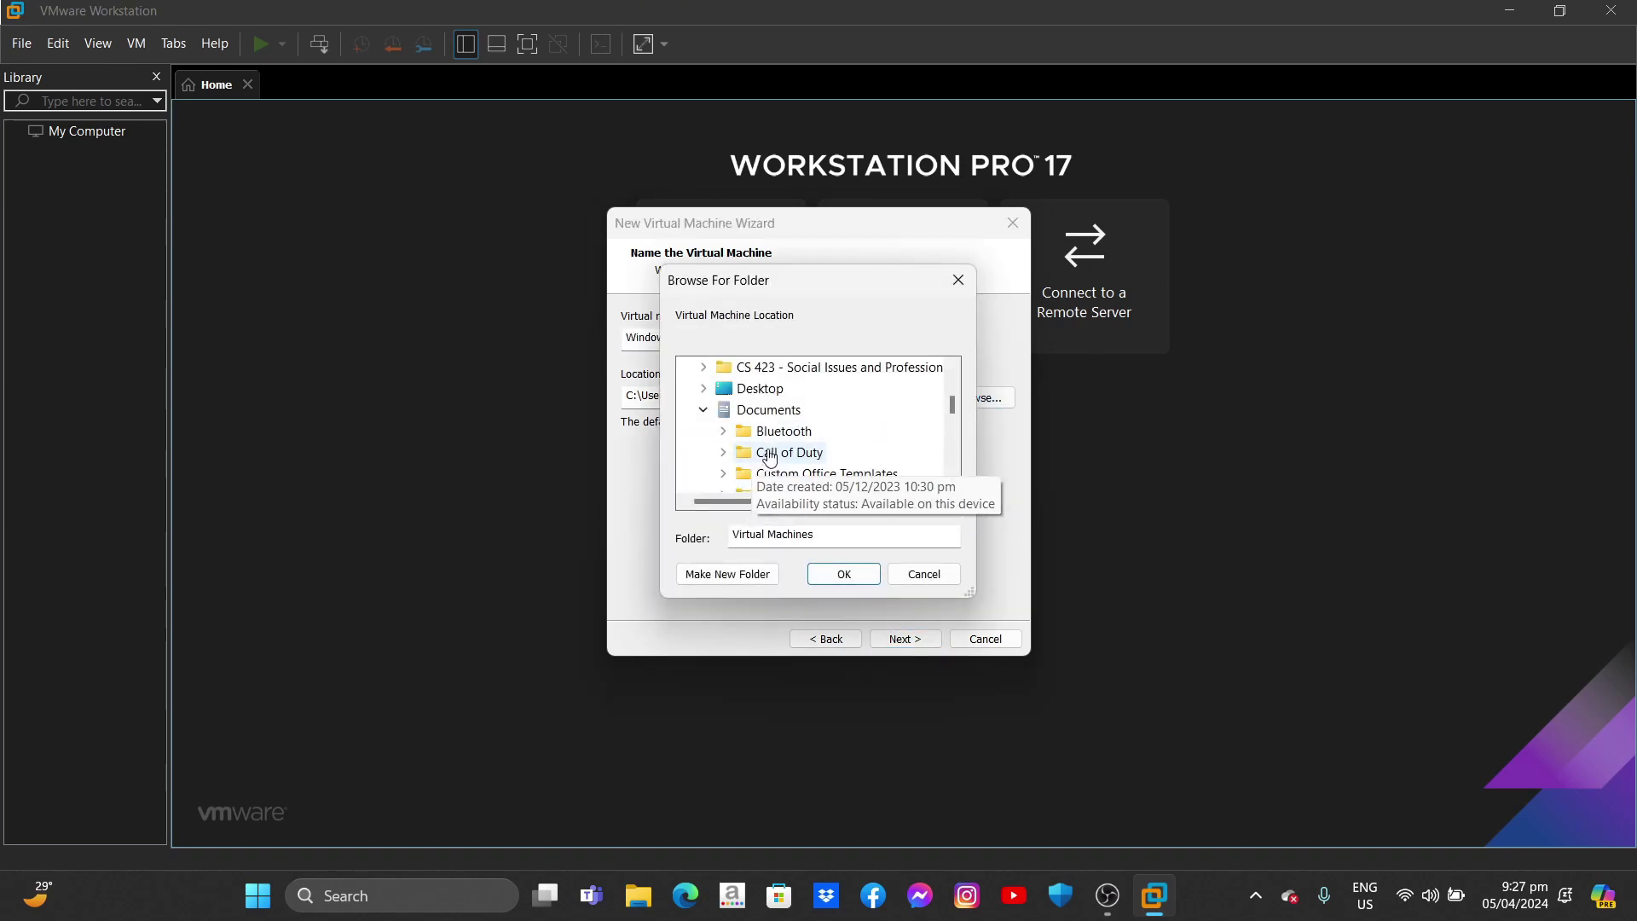
{"action": "scroll", "coordinate": [770, 458], "scroll_direction": "down", "scroll_amount": 2}
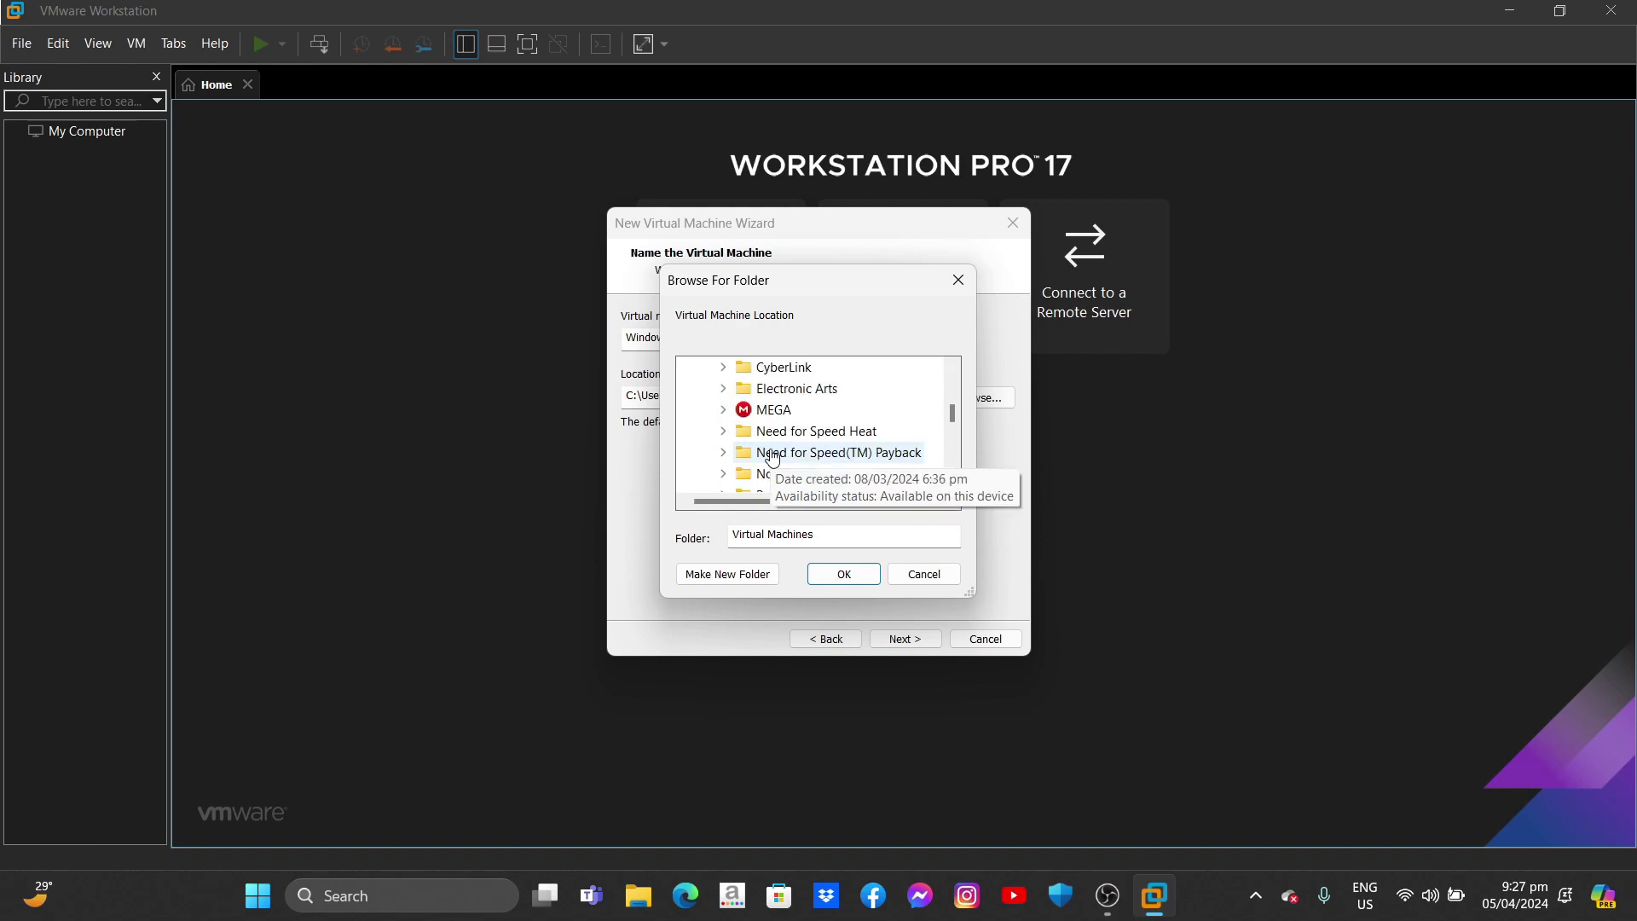
{"action": "scroll", "coordinate": [773, 458], "scroll_direction": "down", "scroll_amount": 1}
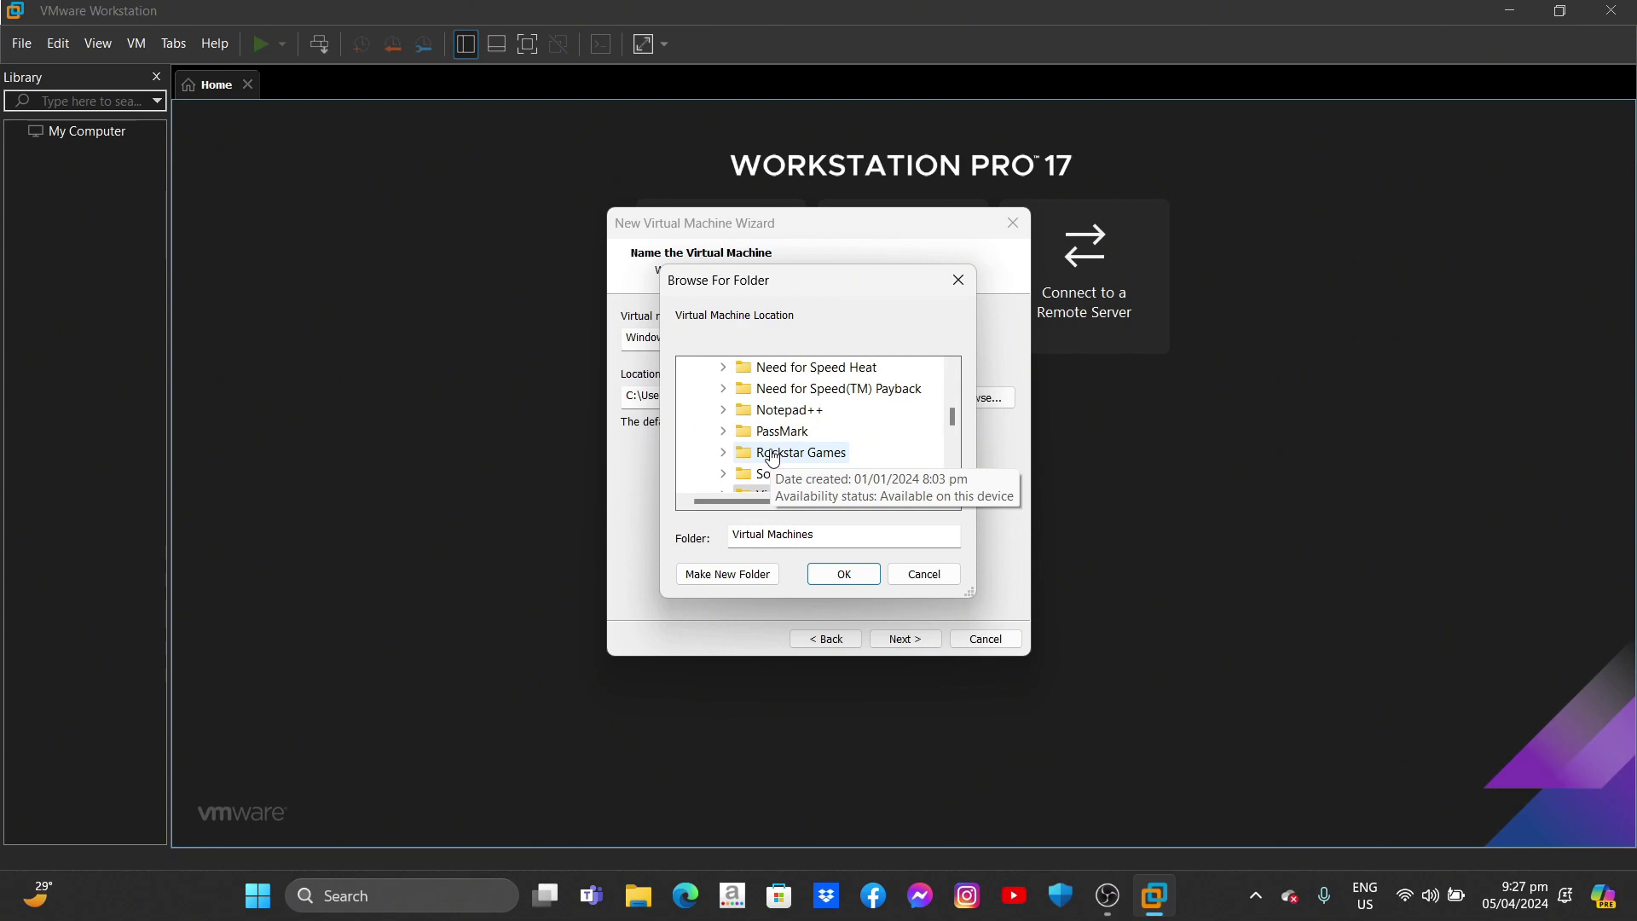
{"action": "scroll", "coordinate": [822, 434], "scroll_direction": "down", "scroll_amount": 2}
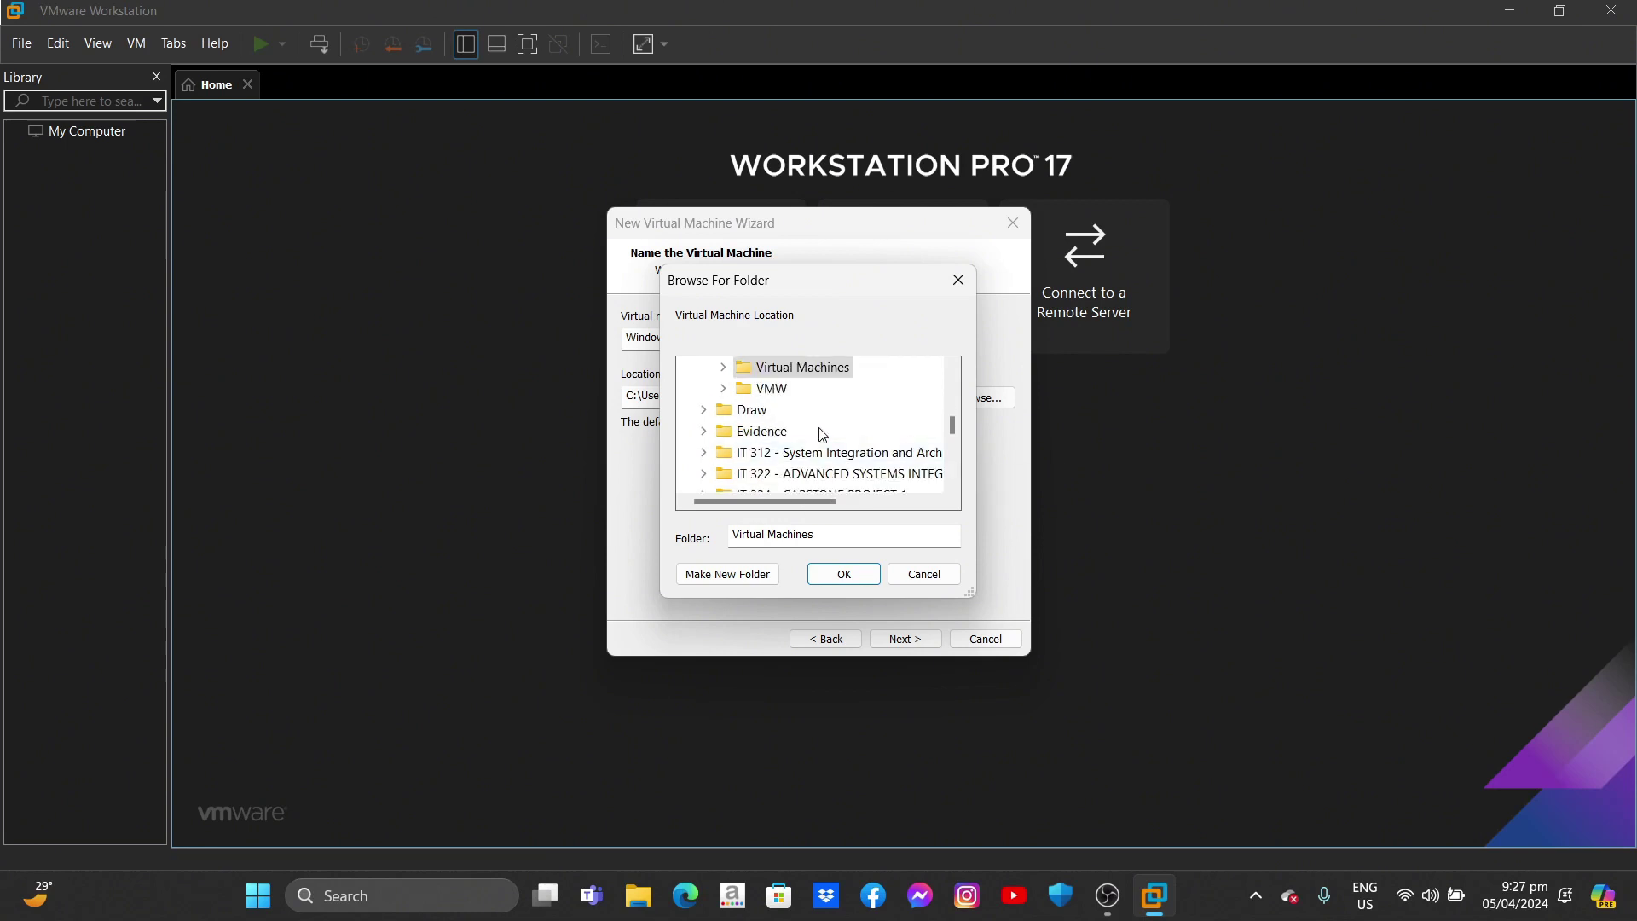
{"action": "scroll", "coordinate": [822, 434], "scroll_direction": "down", "scroll_amount": 7}
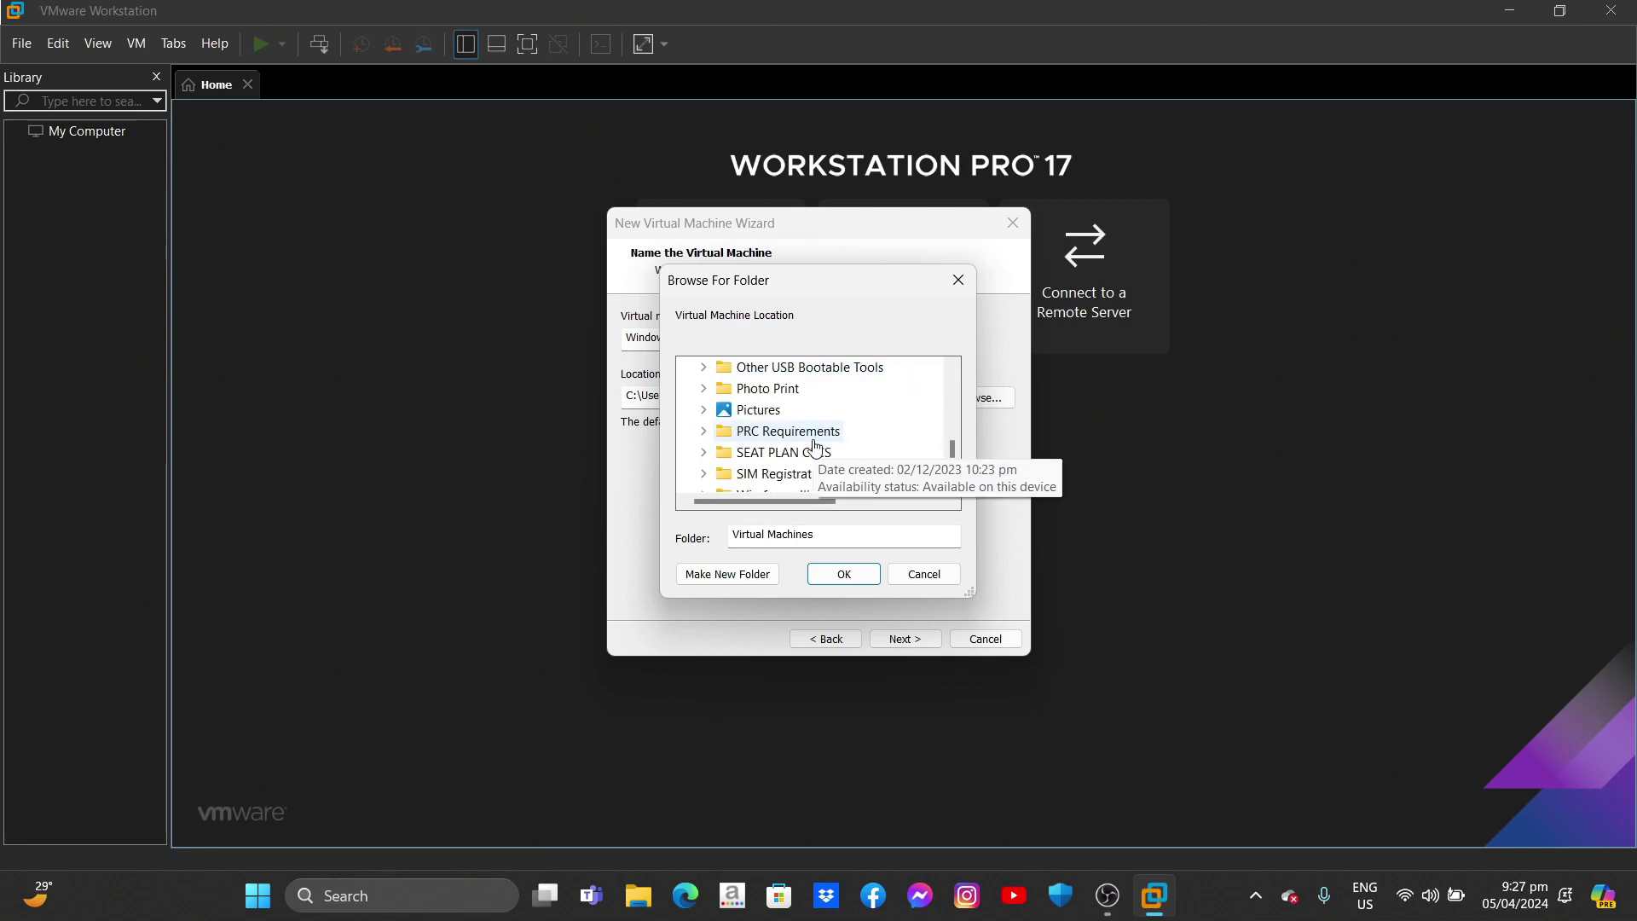
{"action": "scroll", "coordinate": [816, 445], "scroll_direction": "up", "scroll_amount": 8}
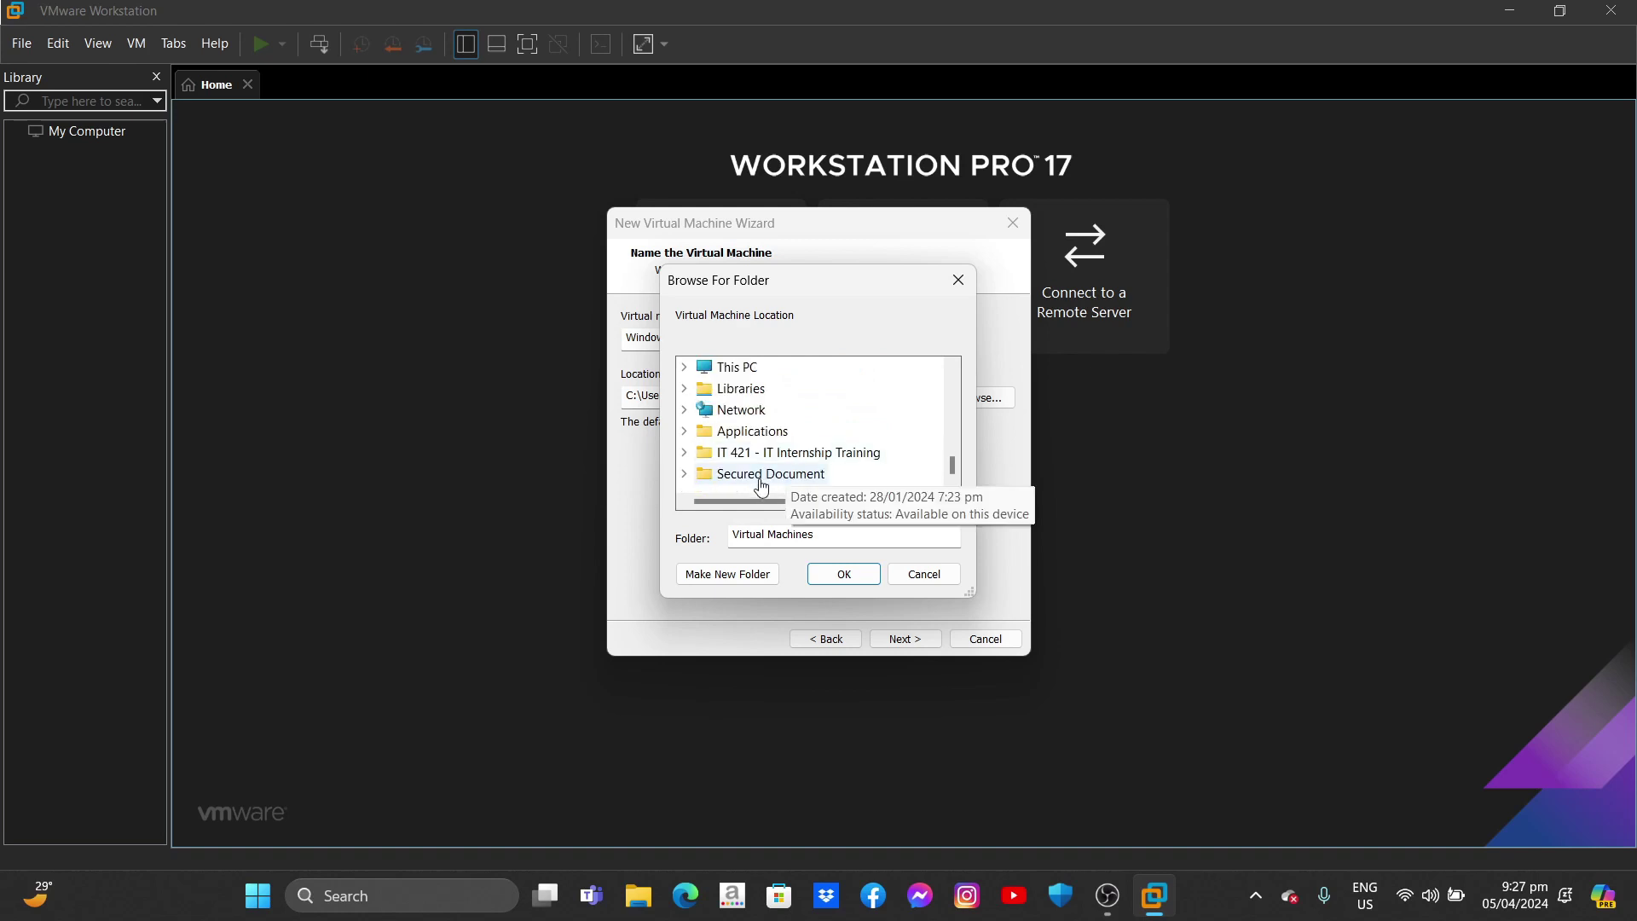
{"action": "left_click", "coordinate": [684, 367]}
{"action": "left_click", "coordinate": [752, 369]}
{"action": "scroll", "coordinate": [801, 460], "scroll_direction": "down", "scroll_amount": 5}
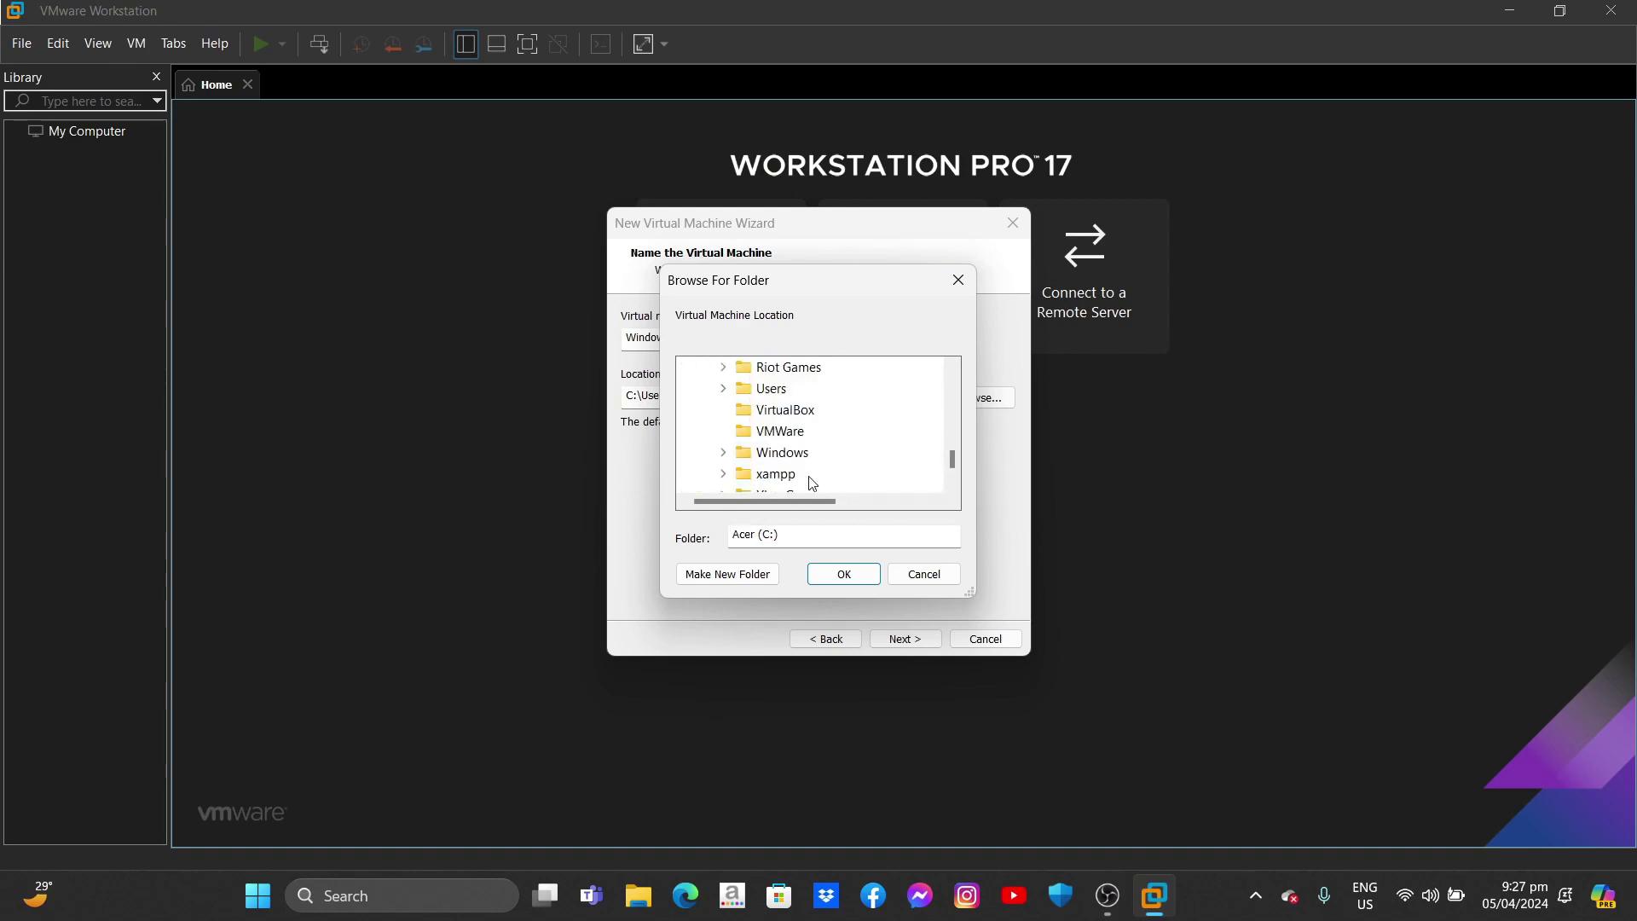
{"action": "left_click", "coordinate": [780, 430]}
{"action": "left_click", "coordinate": [842, 576]}
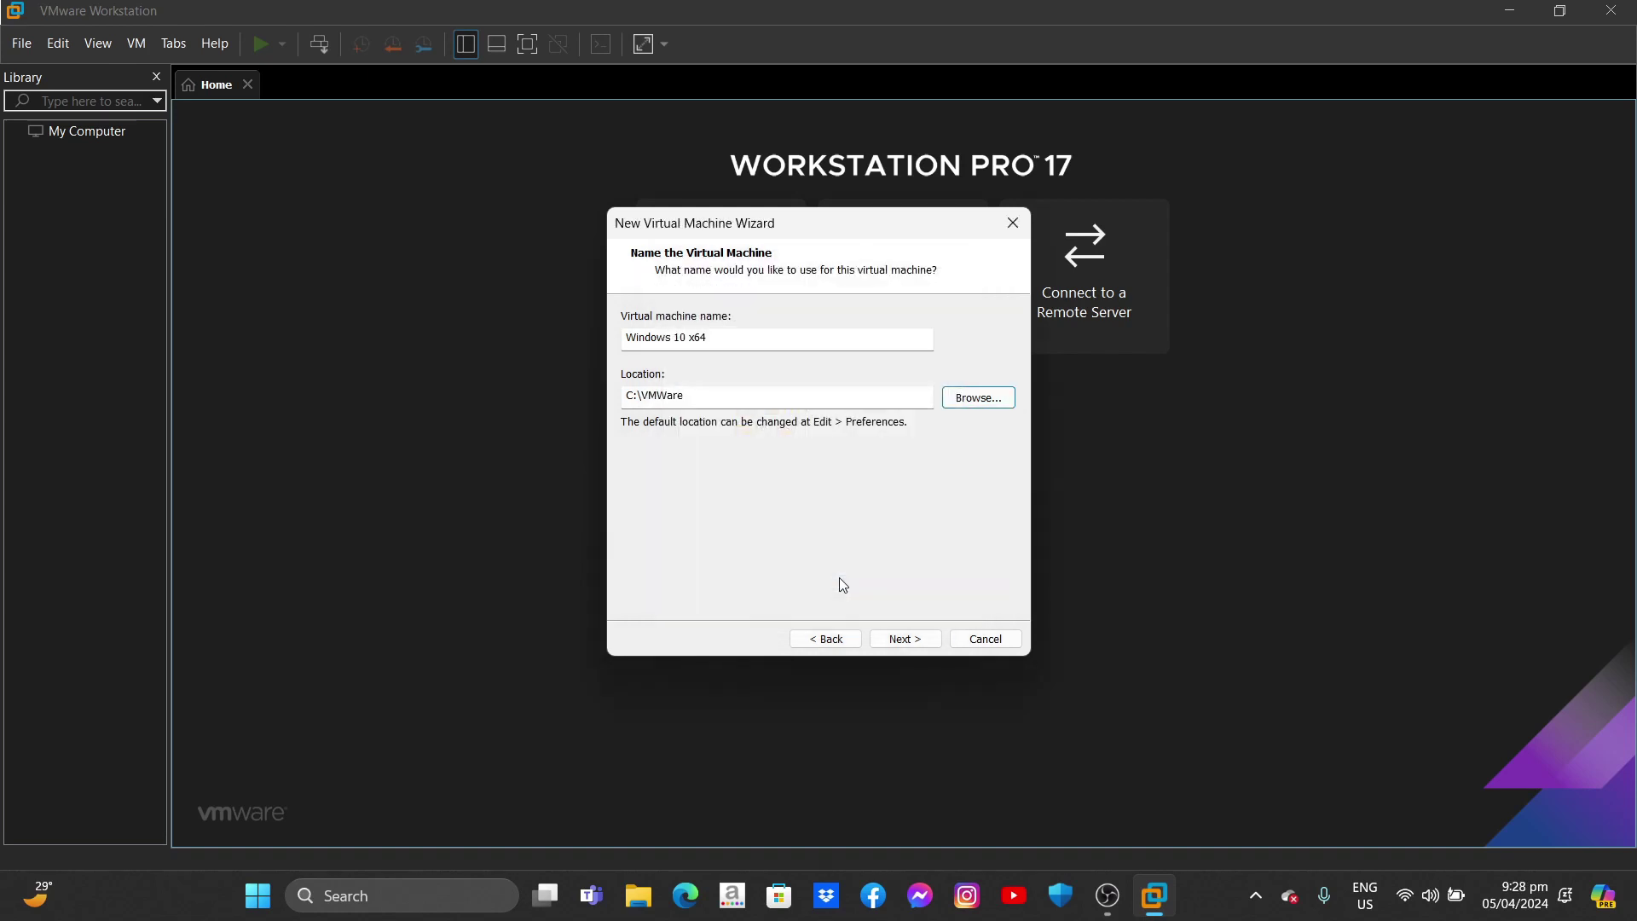
{"action": "left_click", "coordinate": [902, 639]}
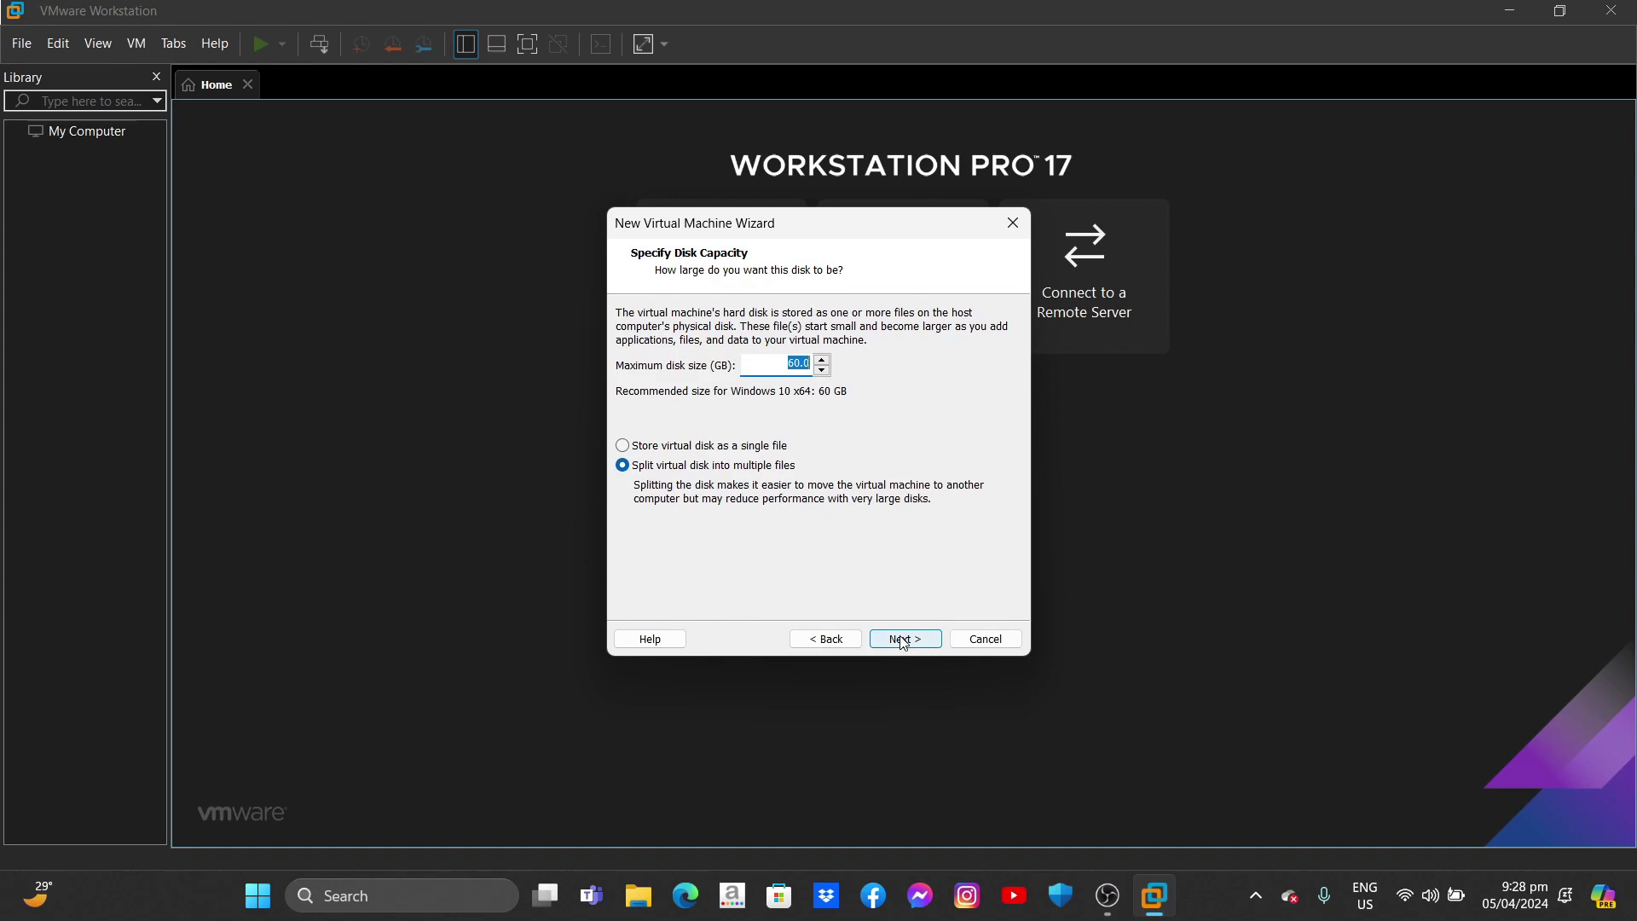
Store the virtual disk as a single file with a maximum size of 60 GB
{"action": "left_click", "coordinate": [767, 448]}
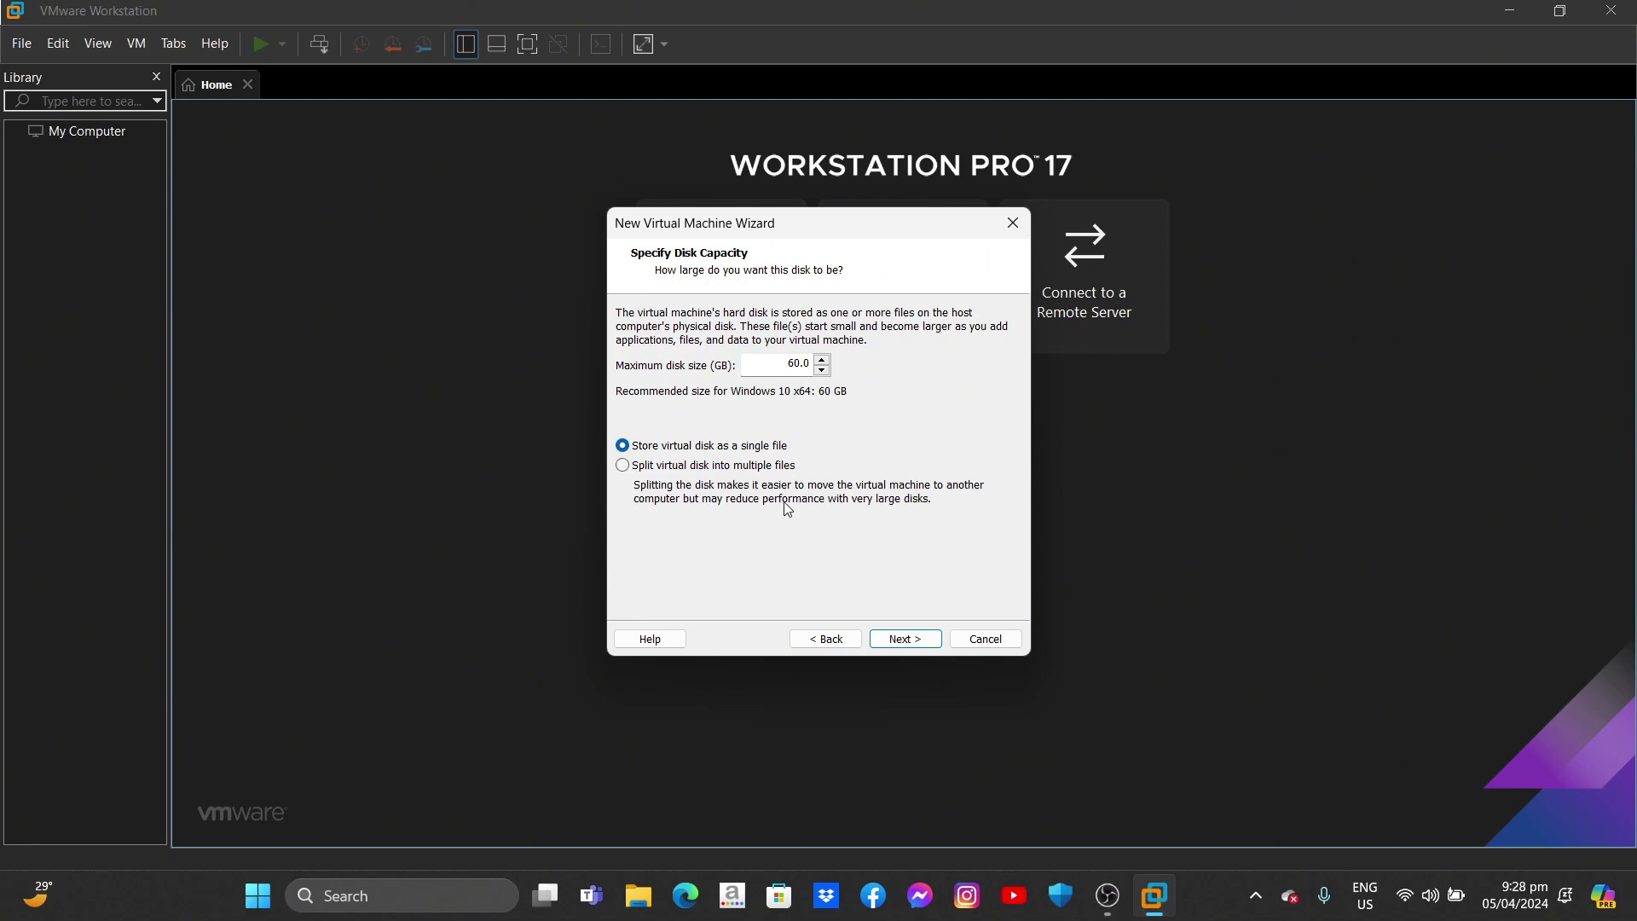
{"action": "left_click", "coordinate": [744, 467]}
{"action": "left_click", "coordinate": [763, 447]}
{"action": "left_click", "coordinate": [789, 367]}
{"action": "left_click", "coordinate": [906, 639]}
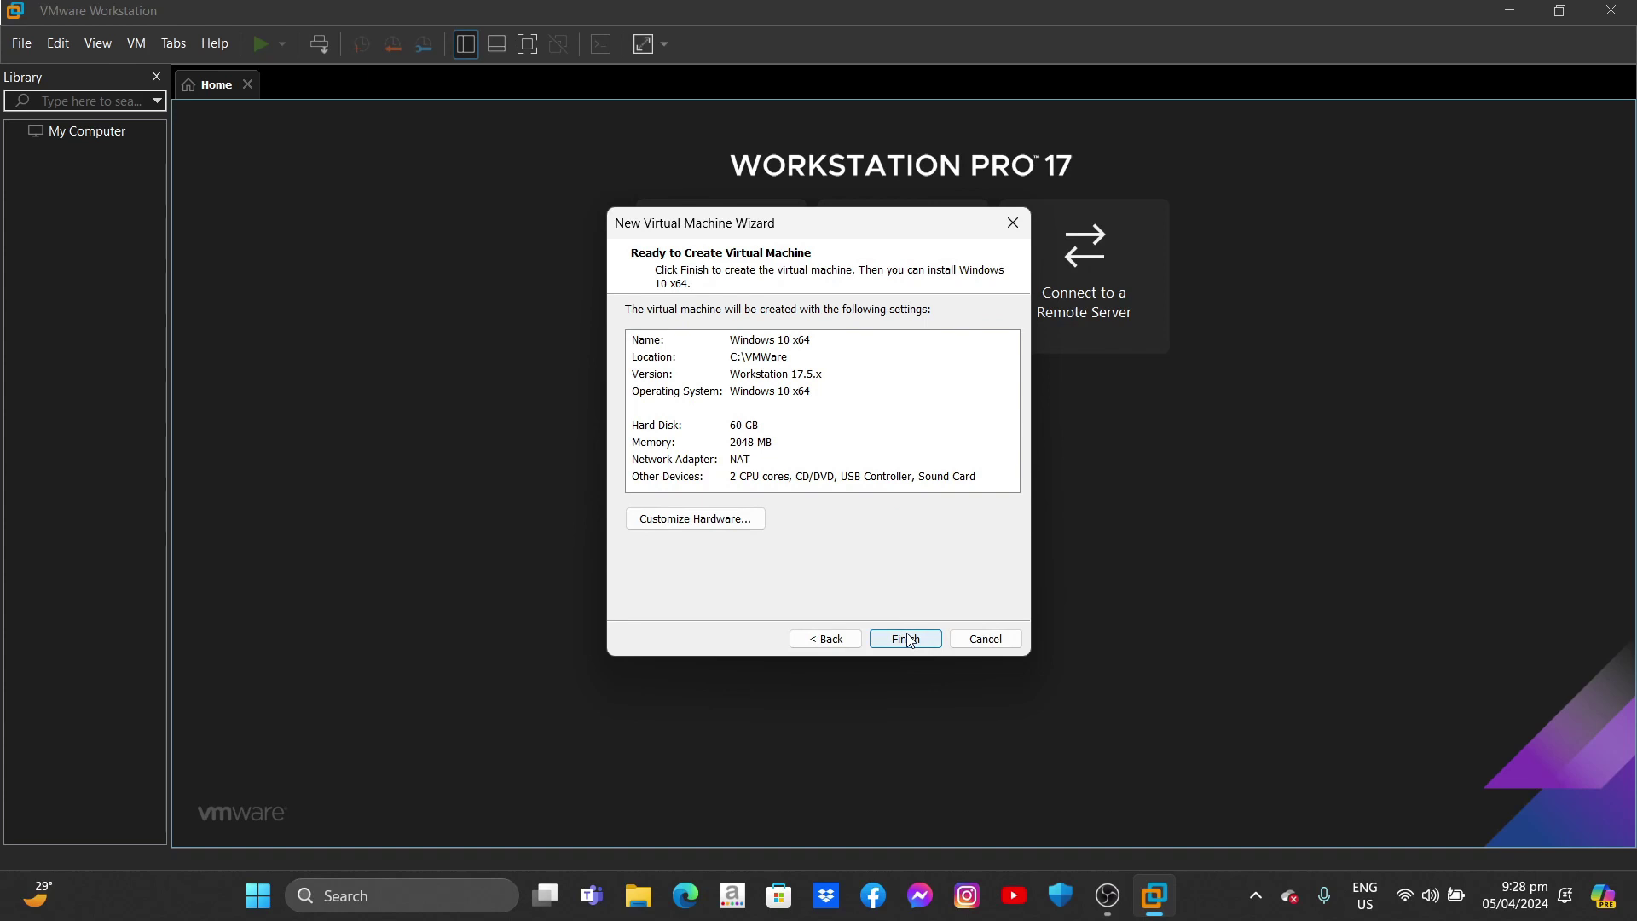
Customize the virtual machine's hardware by setting its memory to 4096 MB
{"action": "left_click", "coordinate": [741, 521]}
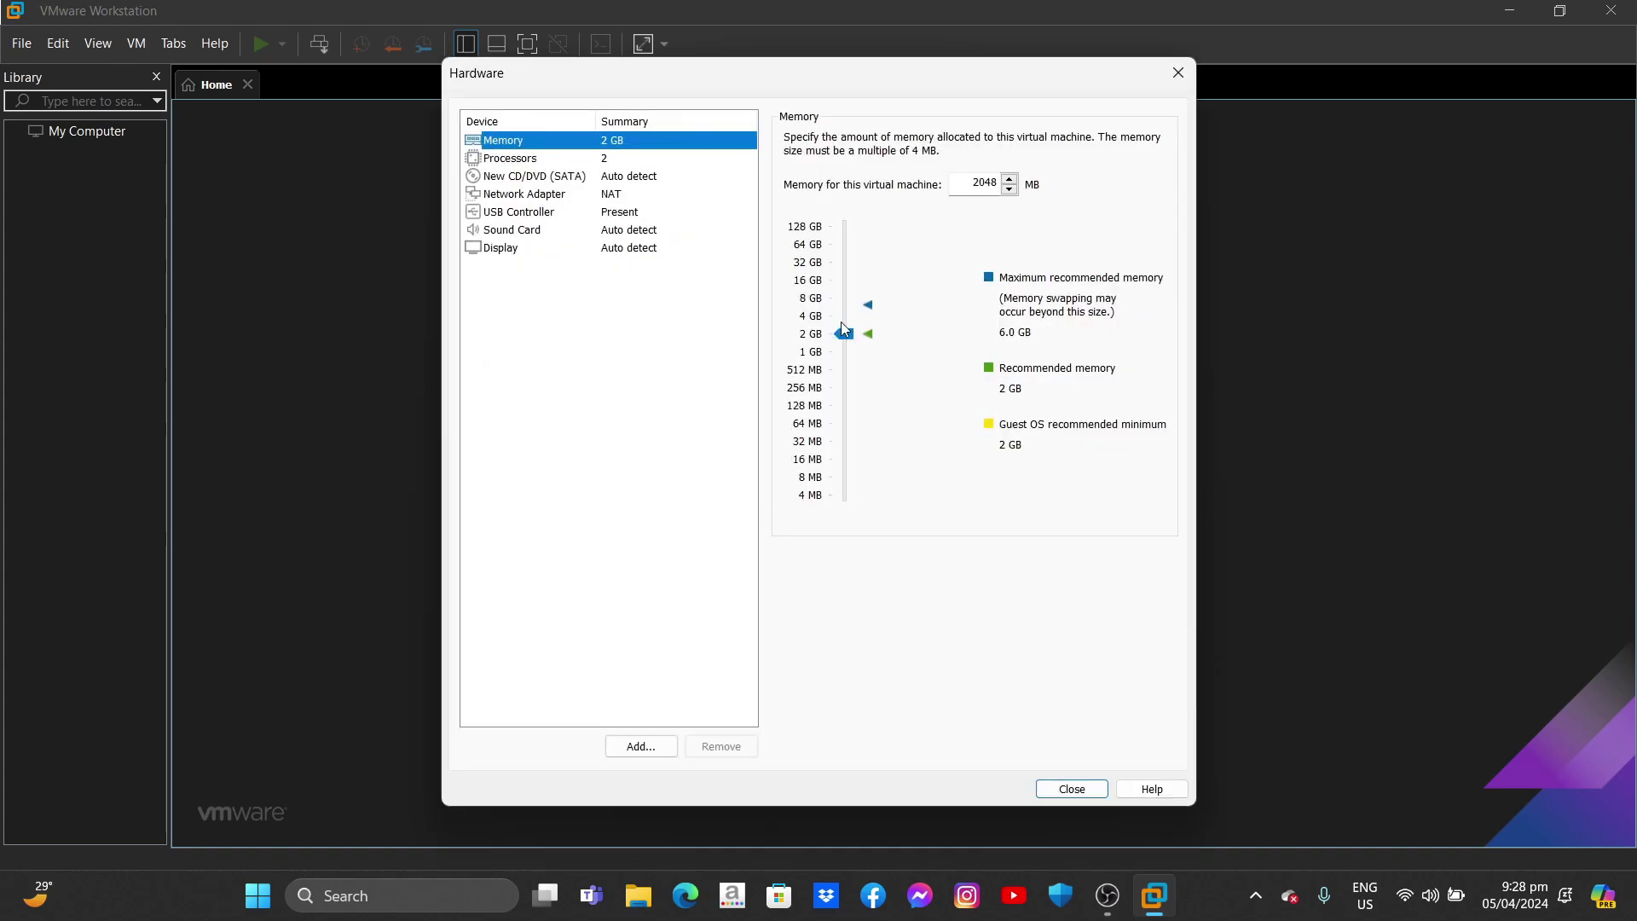
{"action": "left_click", "coordinate": [841, 320]}
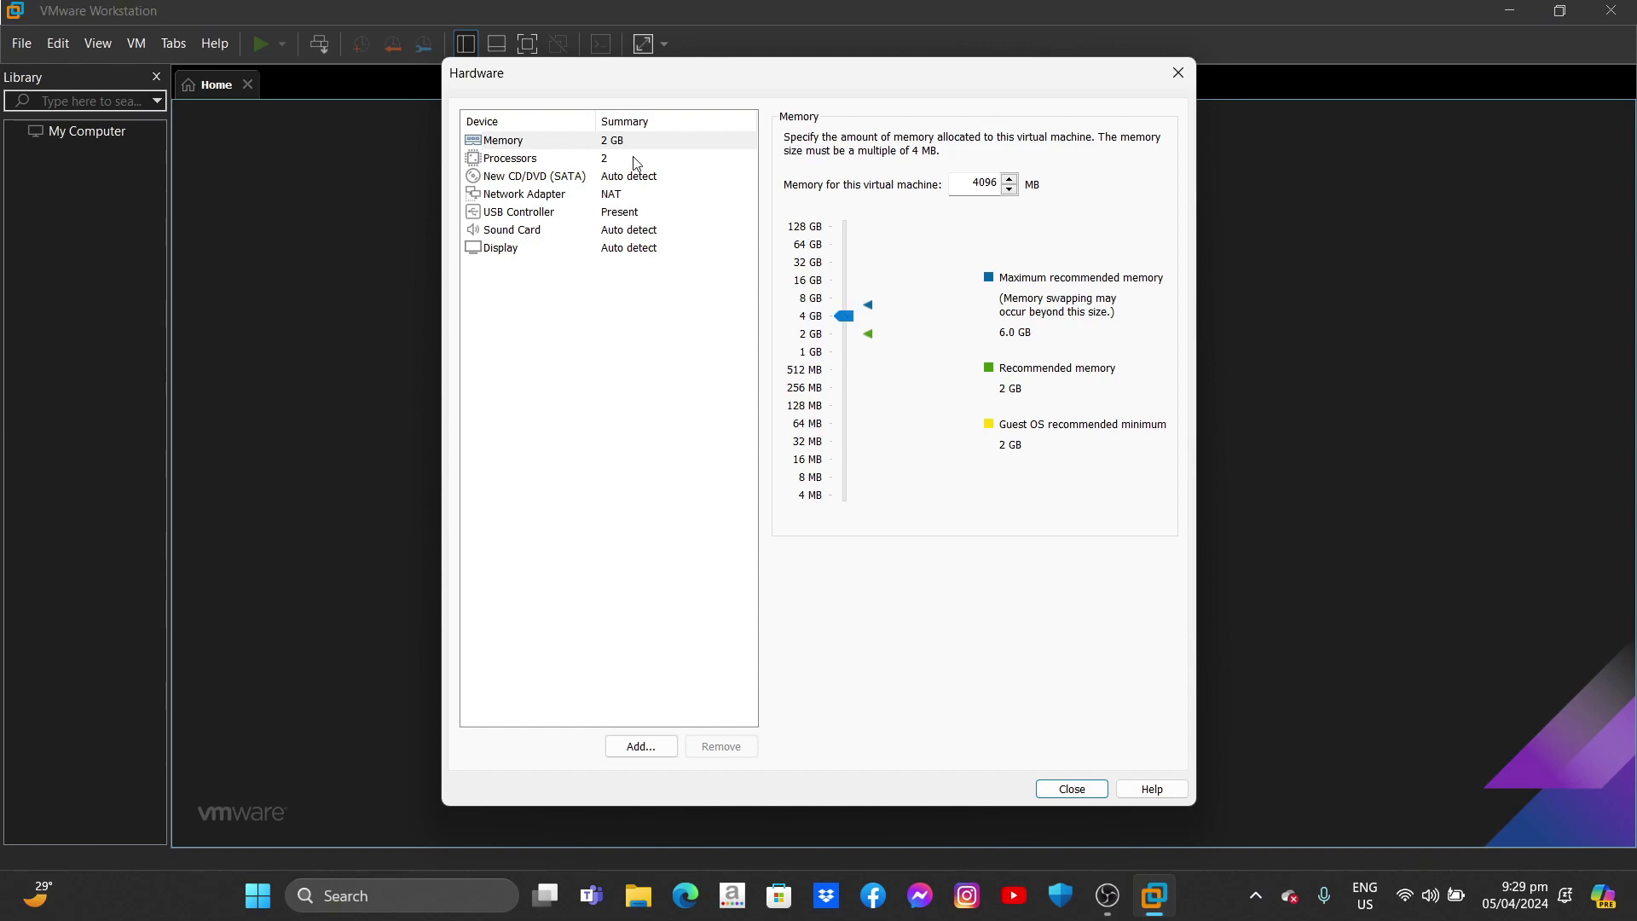
Set the number of cores per processor to 2 in the virtual machine's processor settings
{"action": "left_click", "coordinate": [604, 164]}
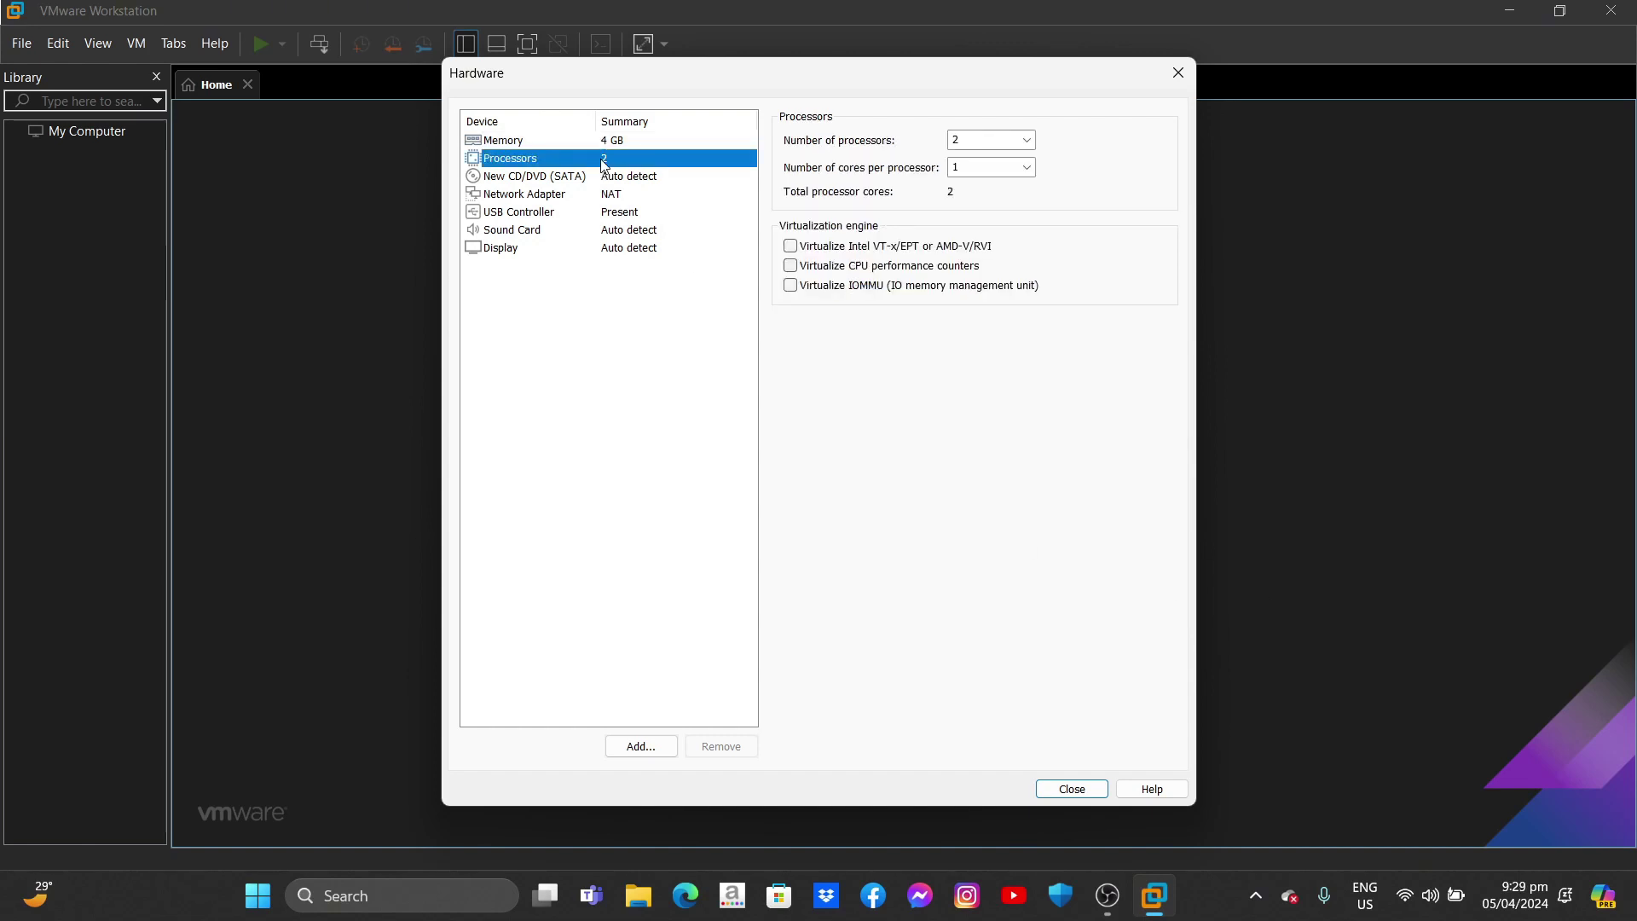
{"action": "left_click", "coordinate": [1027, 140]}
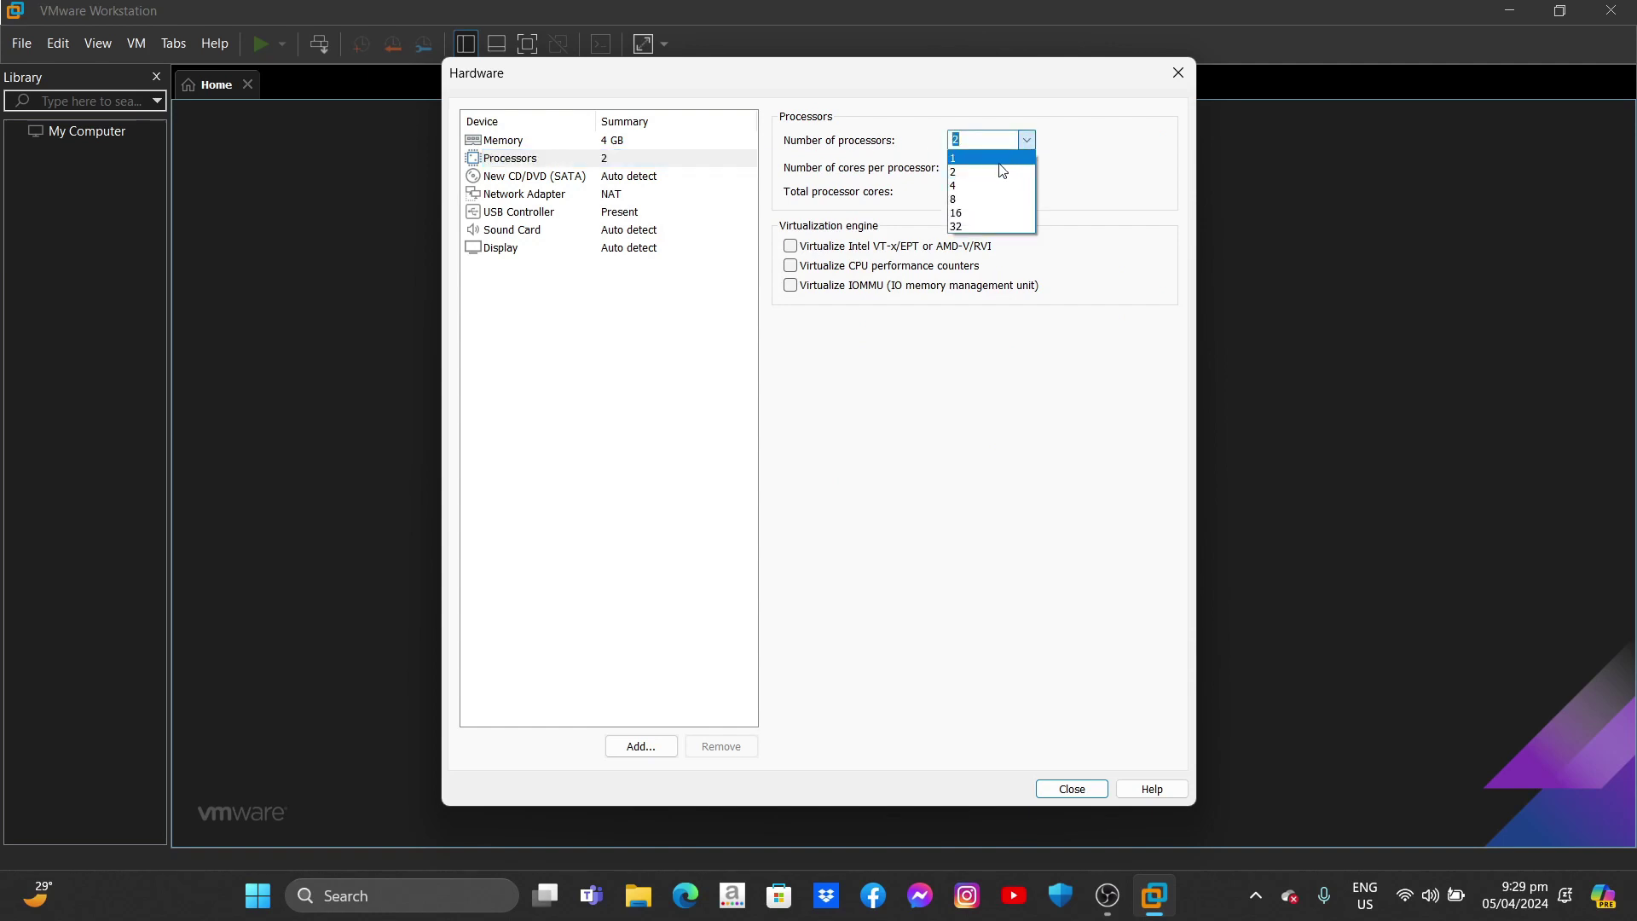
{"action": "left_click", "coordinate": [1002, 159]}
{"action": "left_click", "coordinate": [1027, 140]}
{"action": "left_click", "coordinate": [1027, 172]}
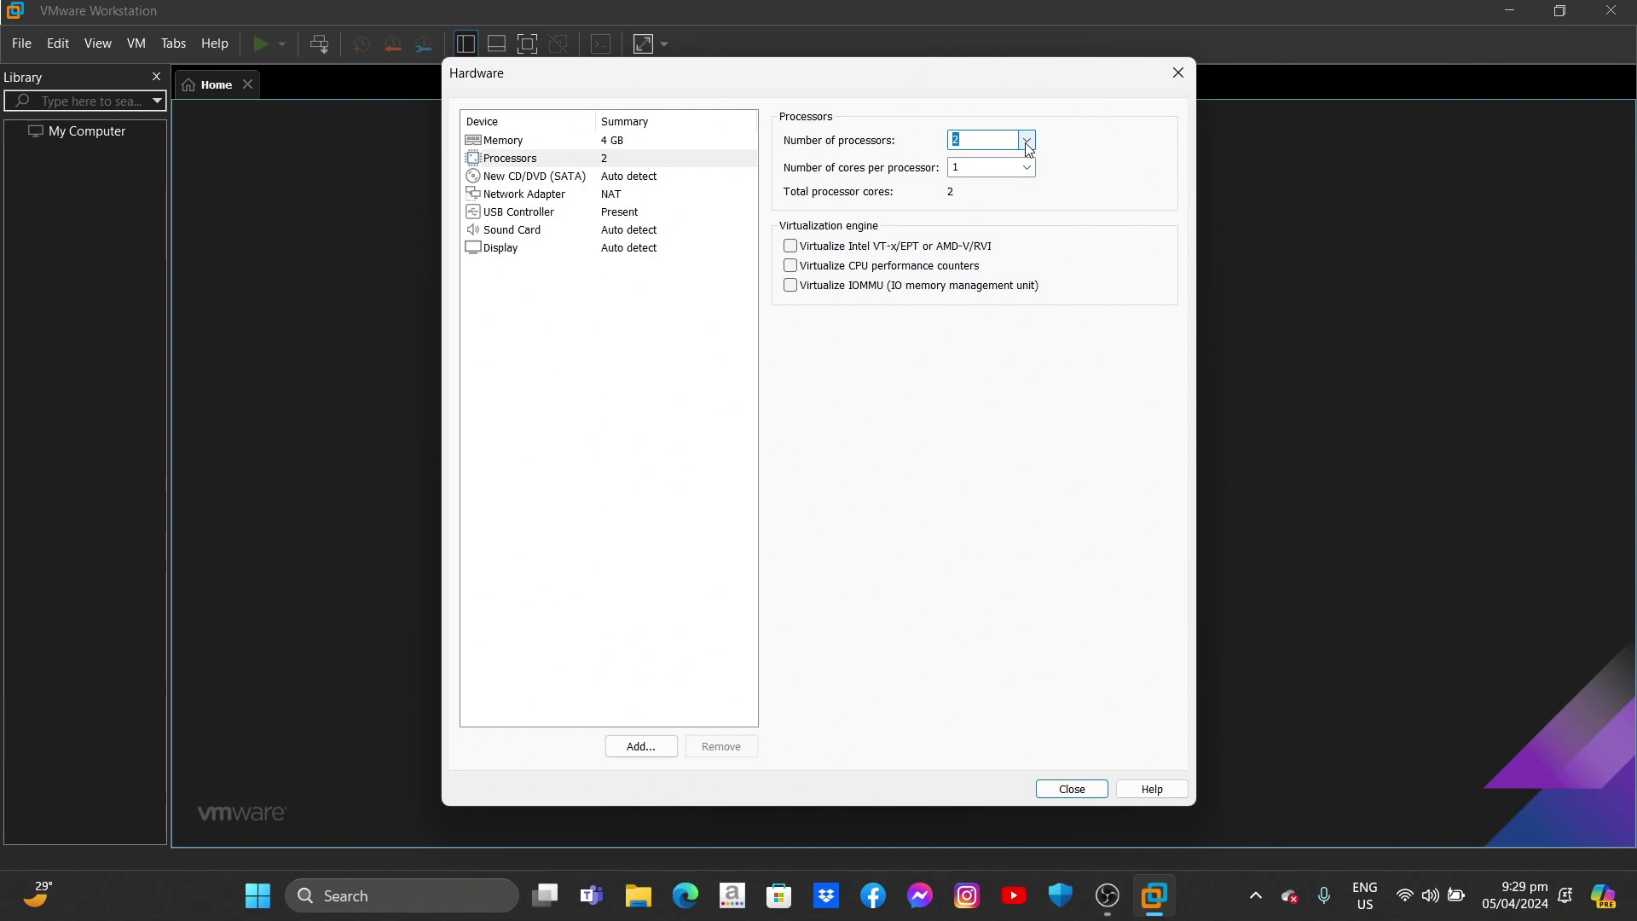
{"action": "left_click", "coordinate": [1028, 143]}
{"action": "left_click", "coordinate": [1031, 171]}
{"action": "left_click", "coordinate": [1027, 168]}
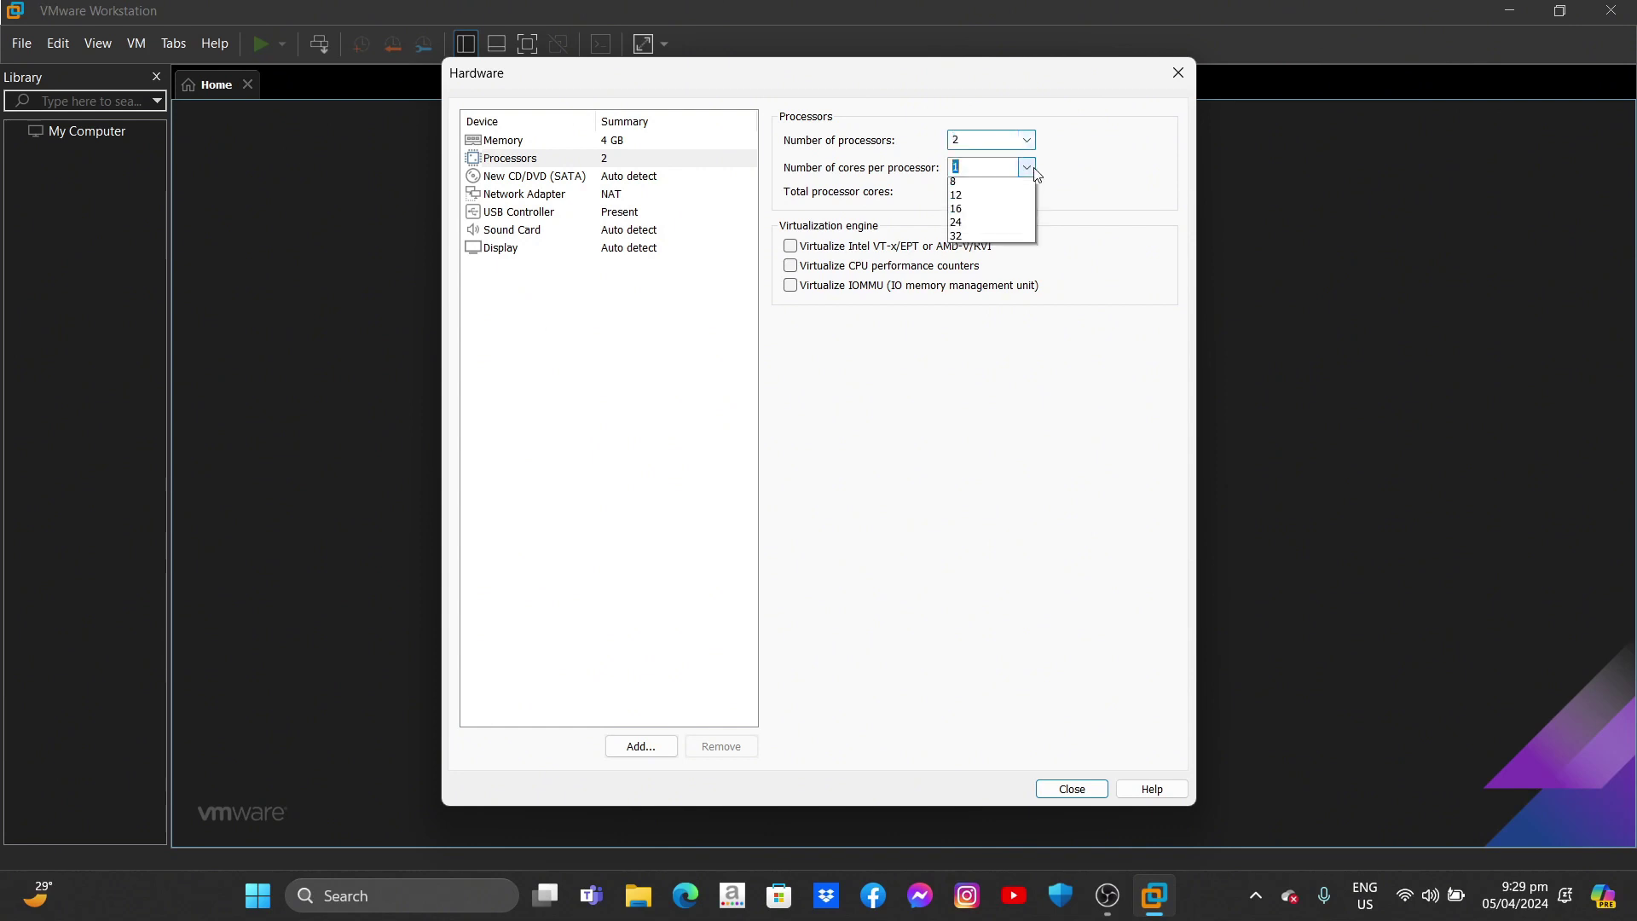
{"action": "left_click", "coordinate": [1017, 198]}
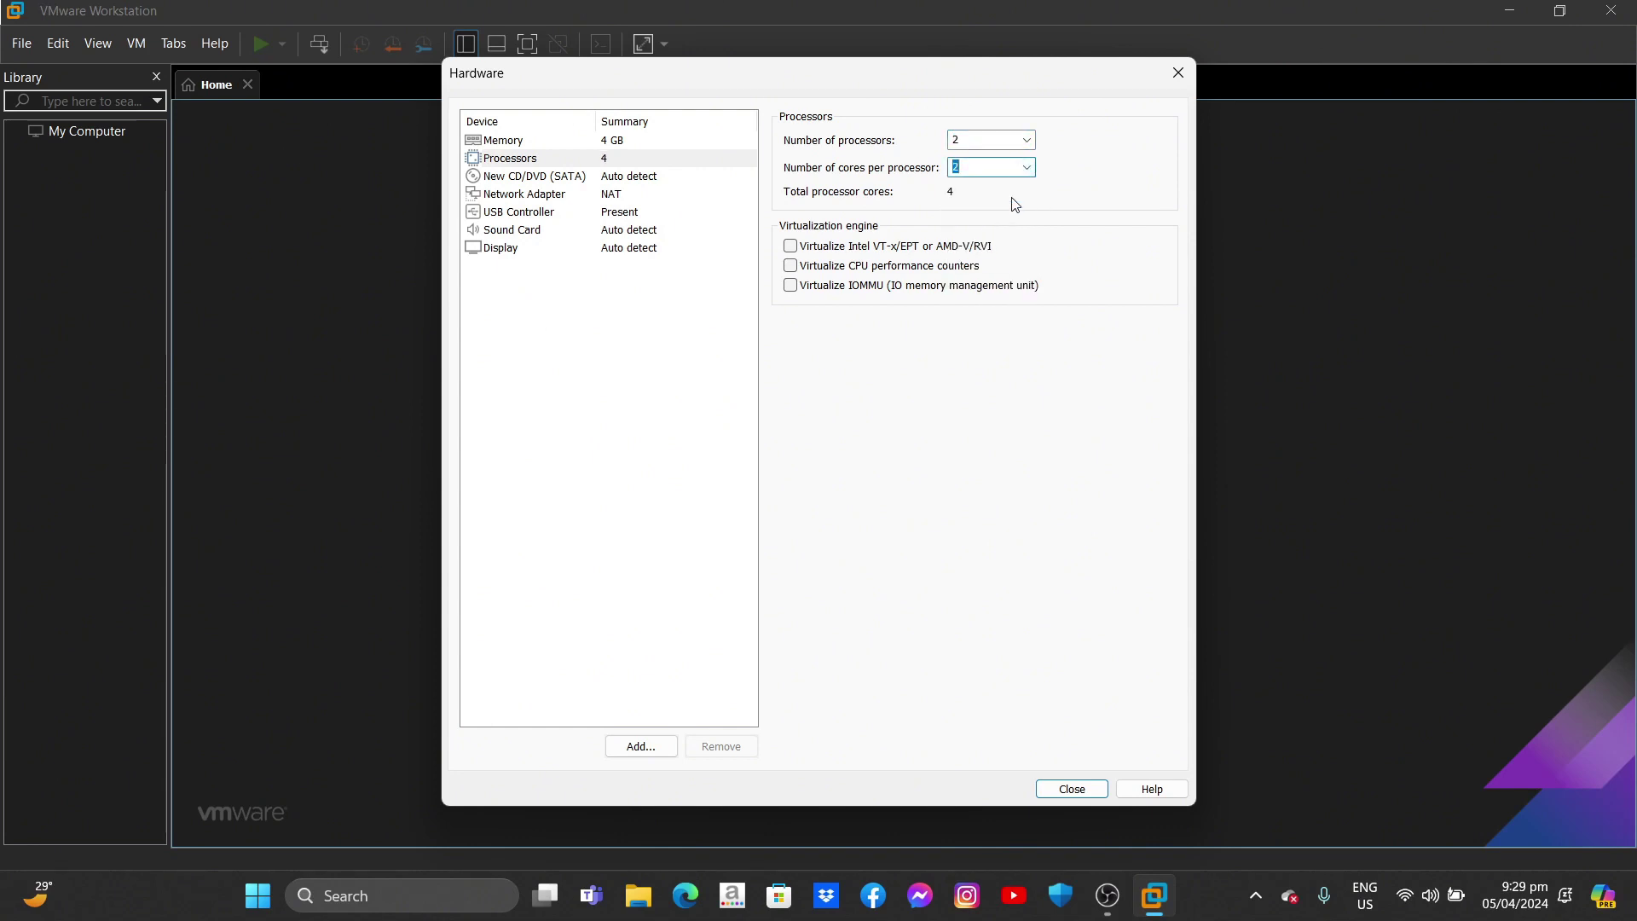
Set the number of processors to 1, keeping 2 cores per processor
{"action": "left_click", "coordinate": [1025, 142]}
{"action": "left_click", "coordinate": [1006, 156]}
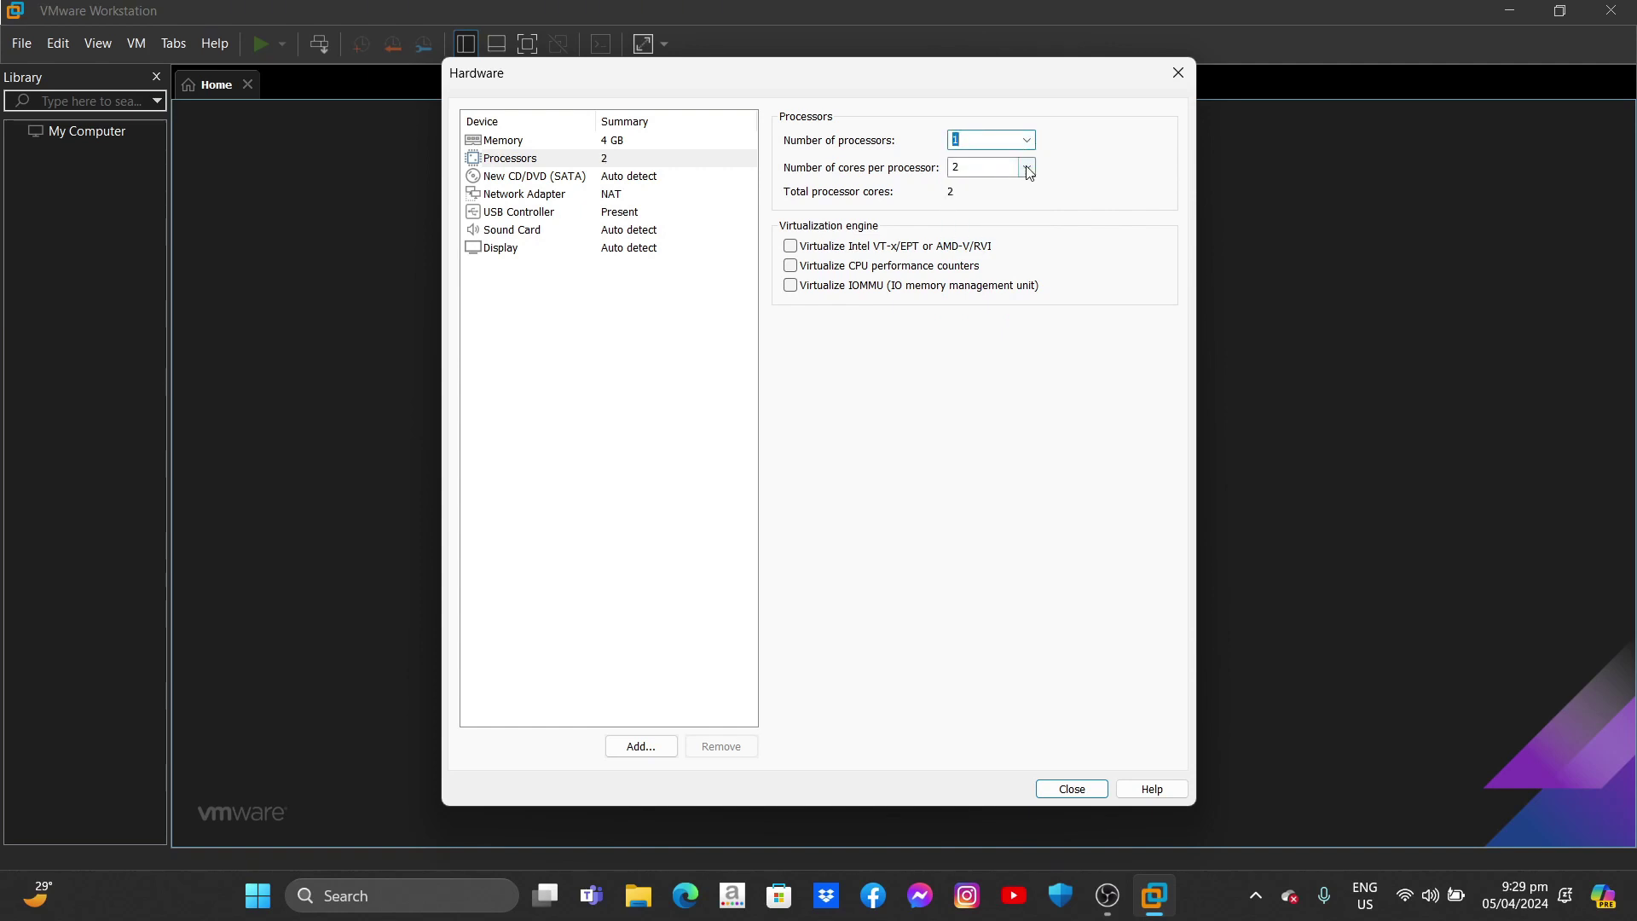
{"action": "left_click", "coordinate": [1027, 167]}
{"action": "left_click", "coordinate": [1029, 170]}
{"action": "left_click", "coordinate": [1029, 168]}
{"action": "left_click", "coordinate": [1029, 169]}
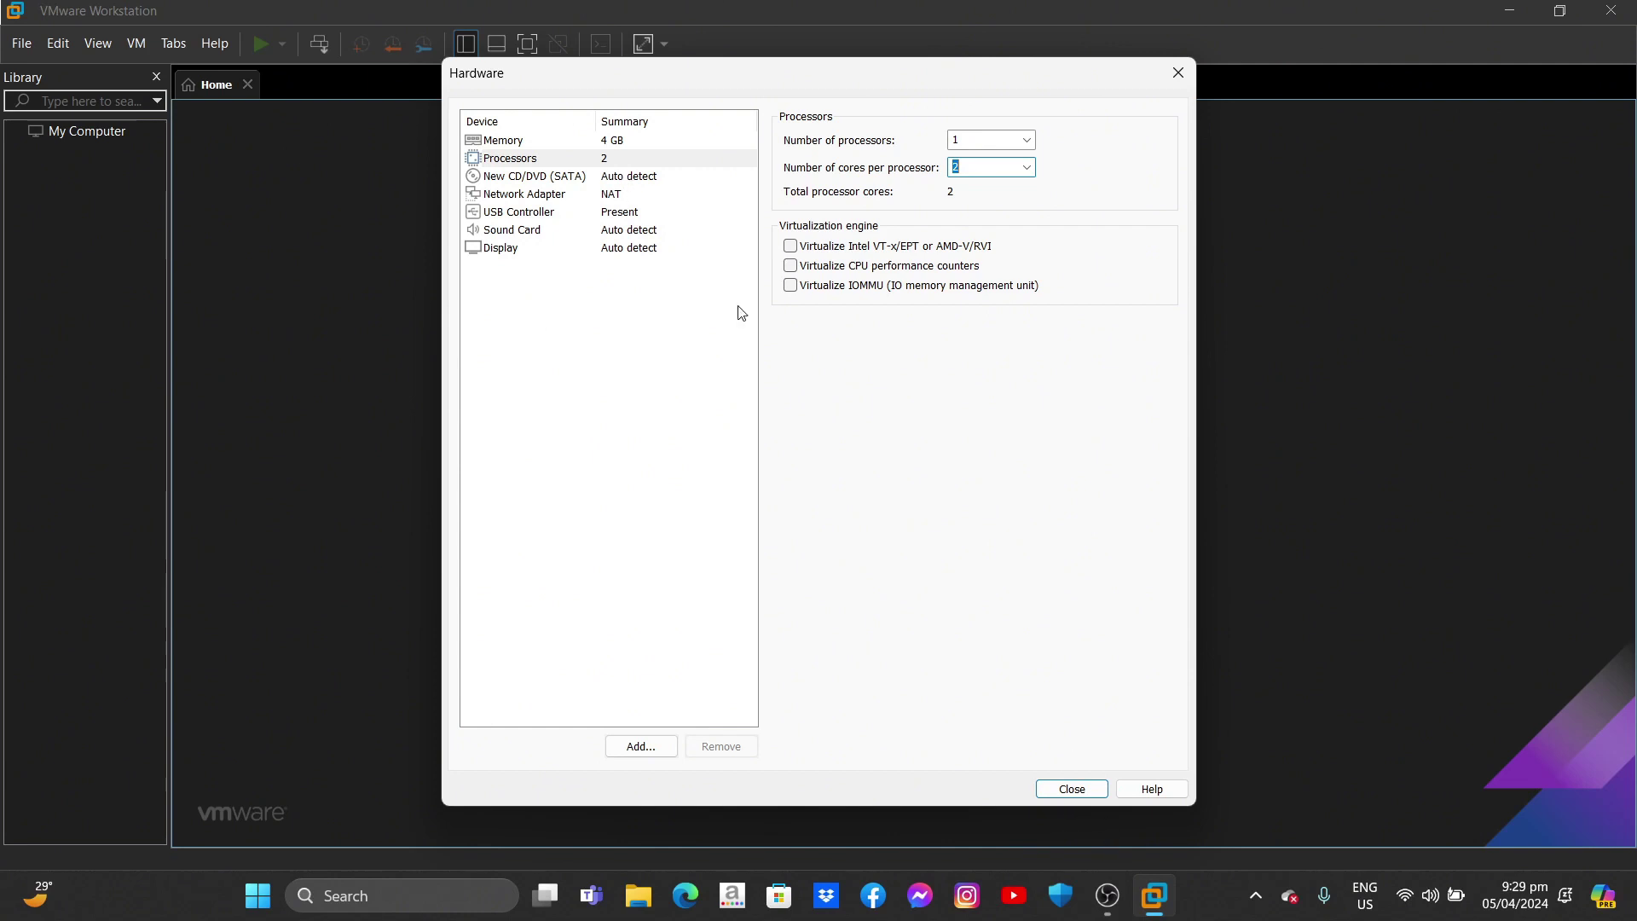
Attach the Windows 10 22H2 x64 ISO image from Downloads to the virtual CD/DVD drive and close the hardware settings
{"action": "left_click", "coordinate": [676, 179]}
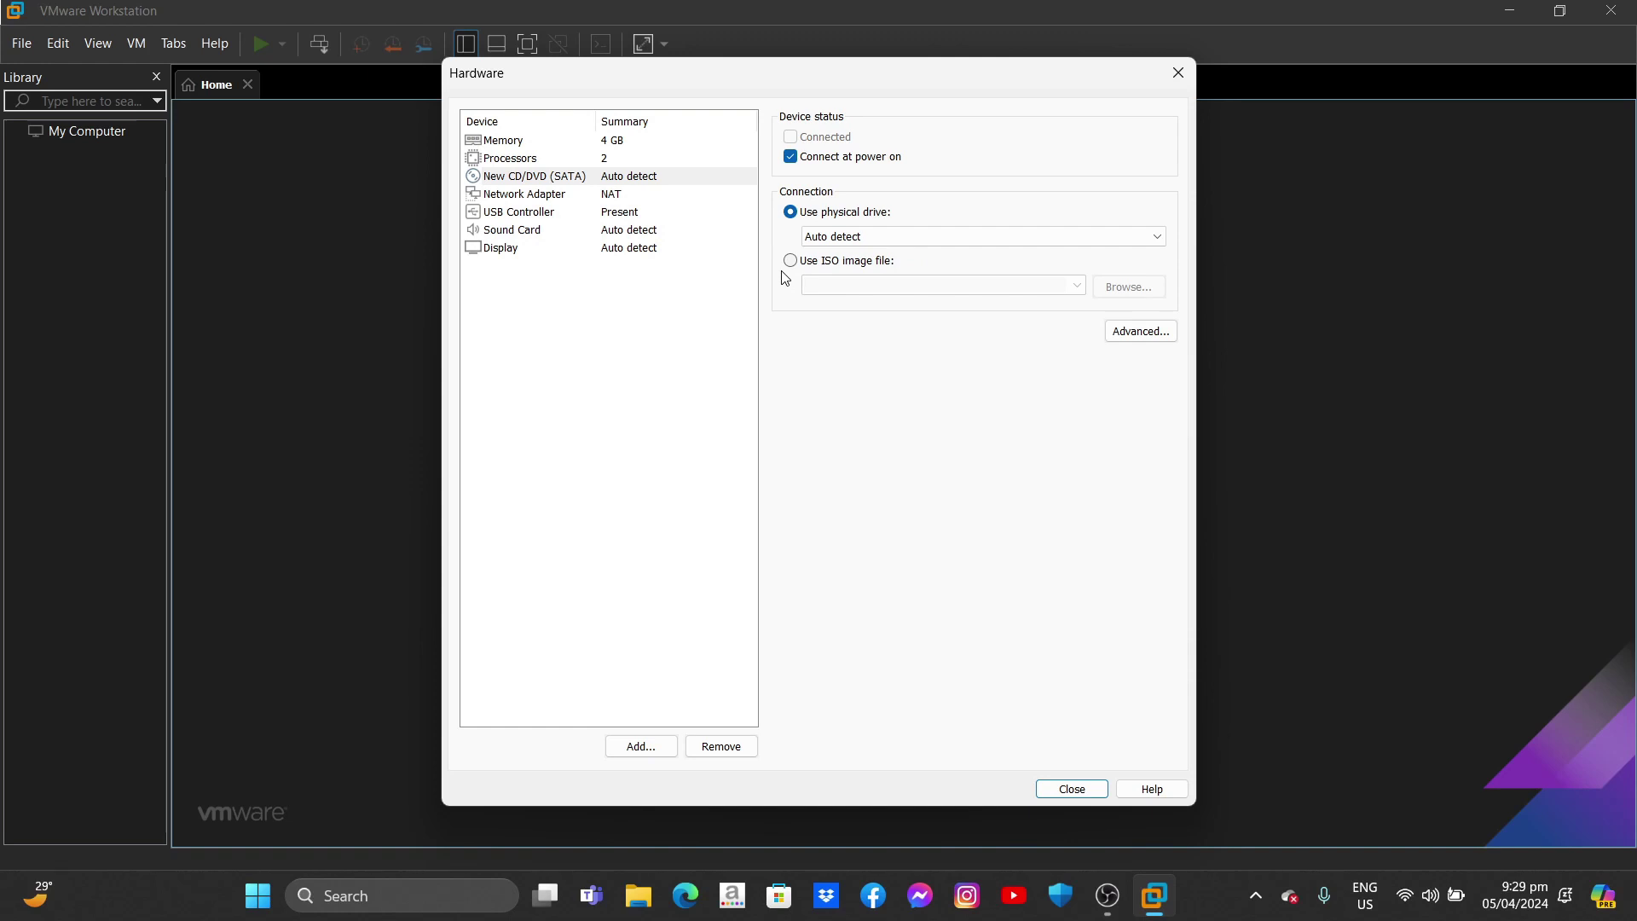
{"action": "left_click", "coordinate": [850, 265]}
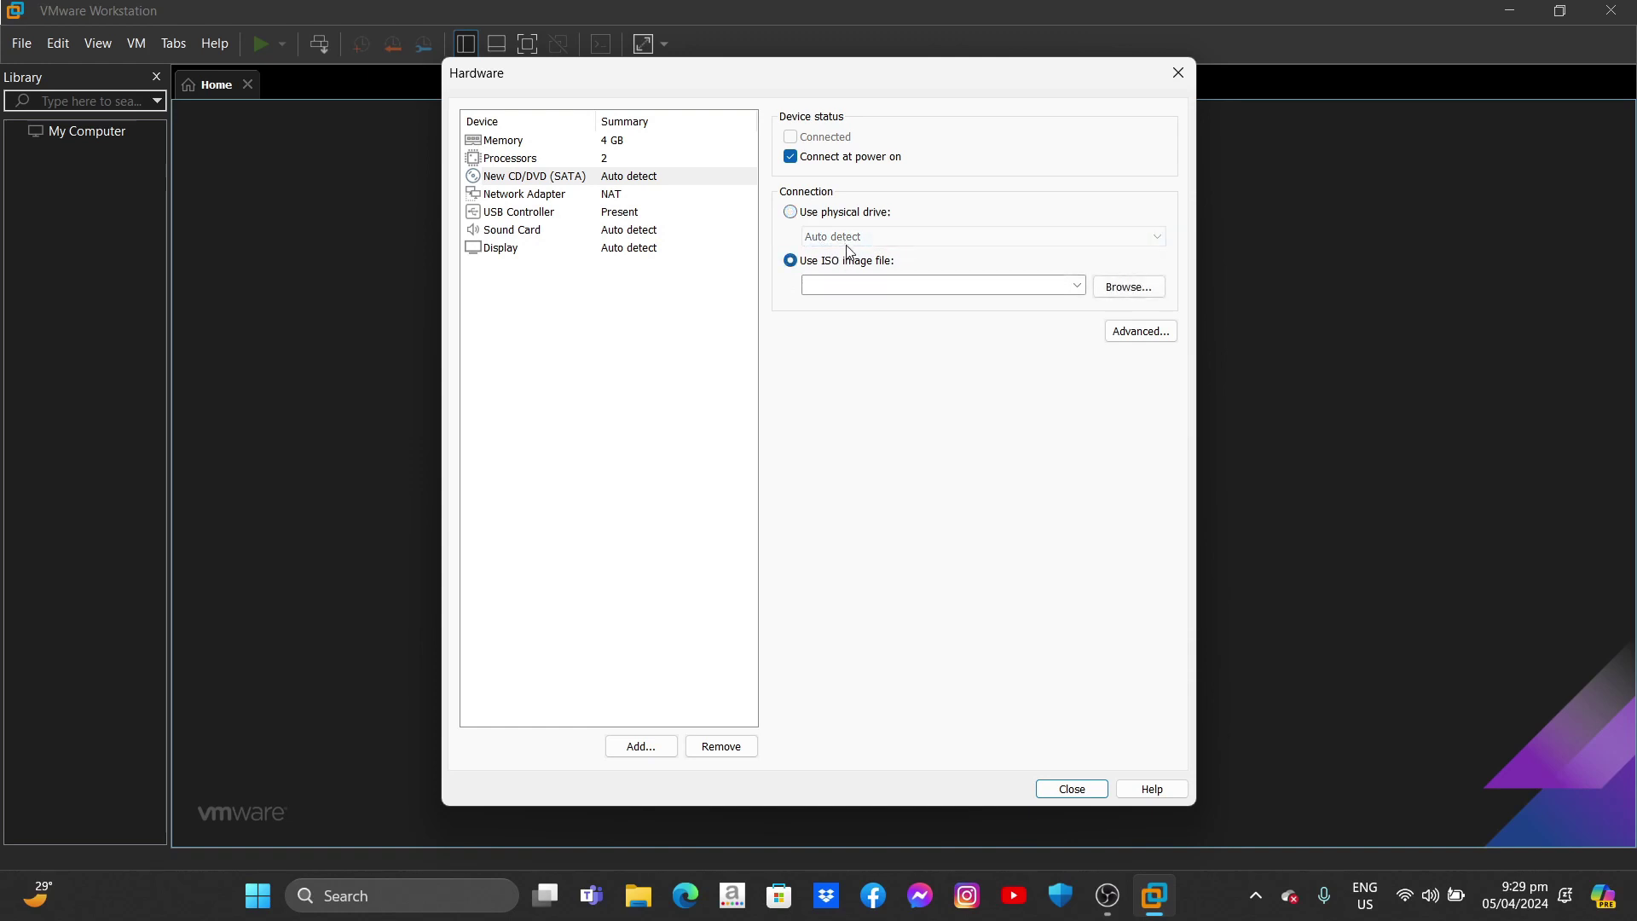
{"action": "left_click", "coordinate": [845, 214]}
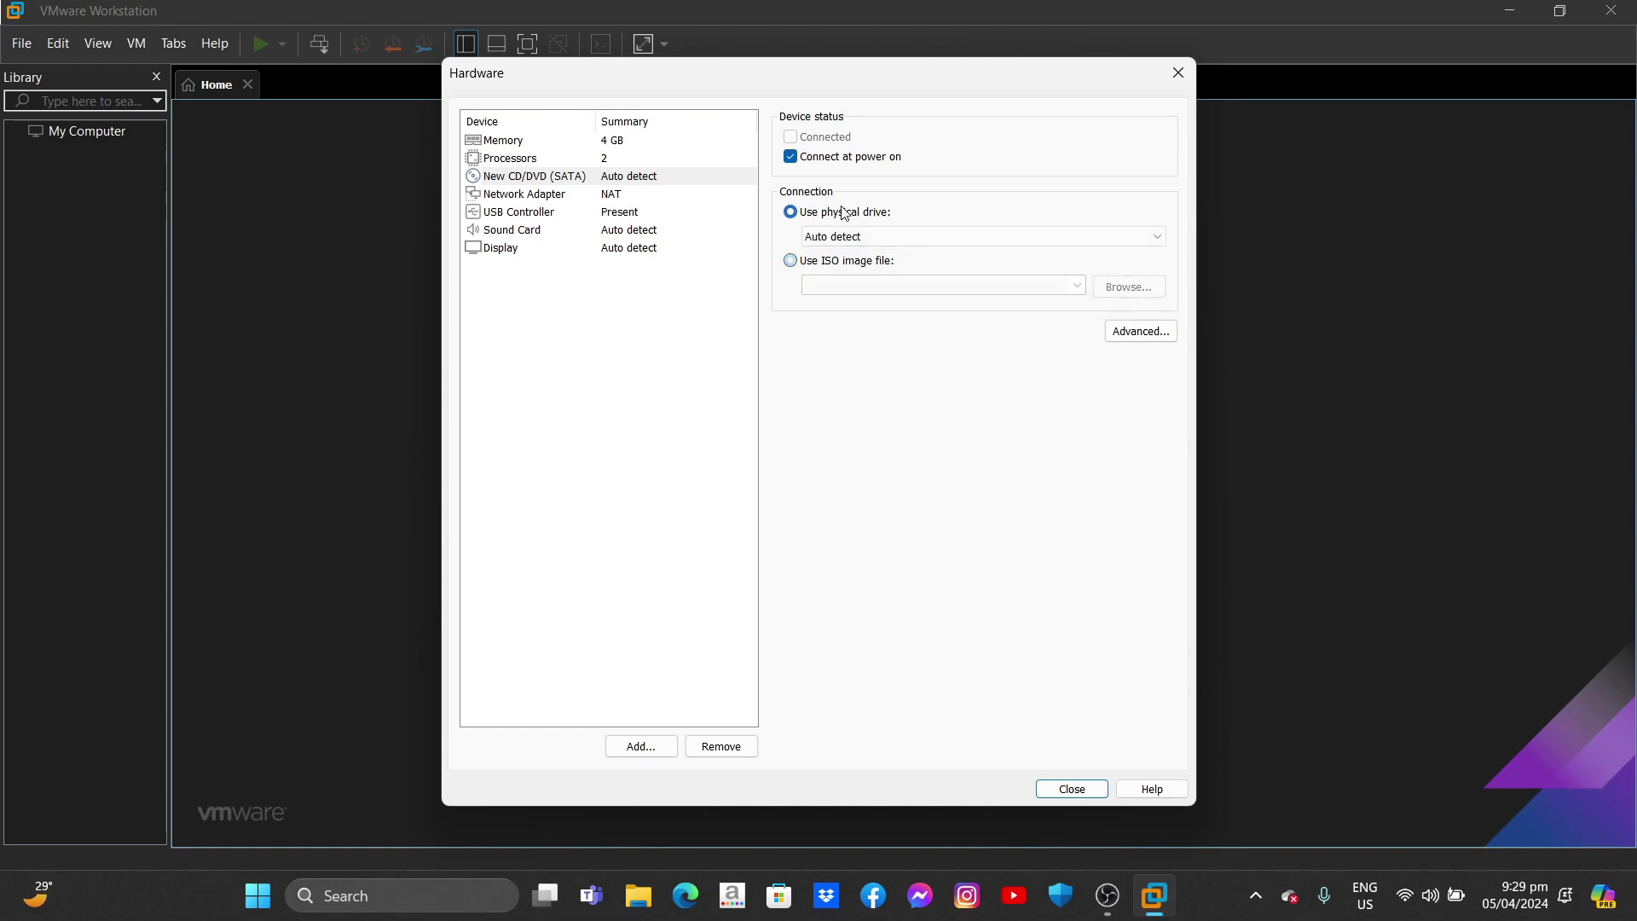
{"action": "left_click", "coordinate": [863, 262]}
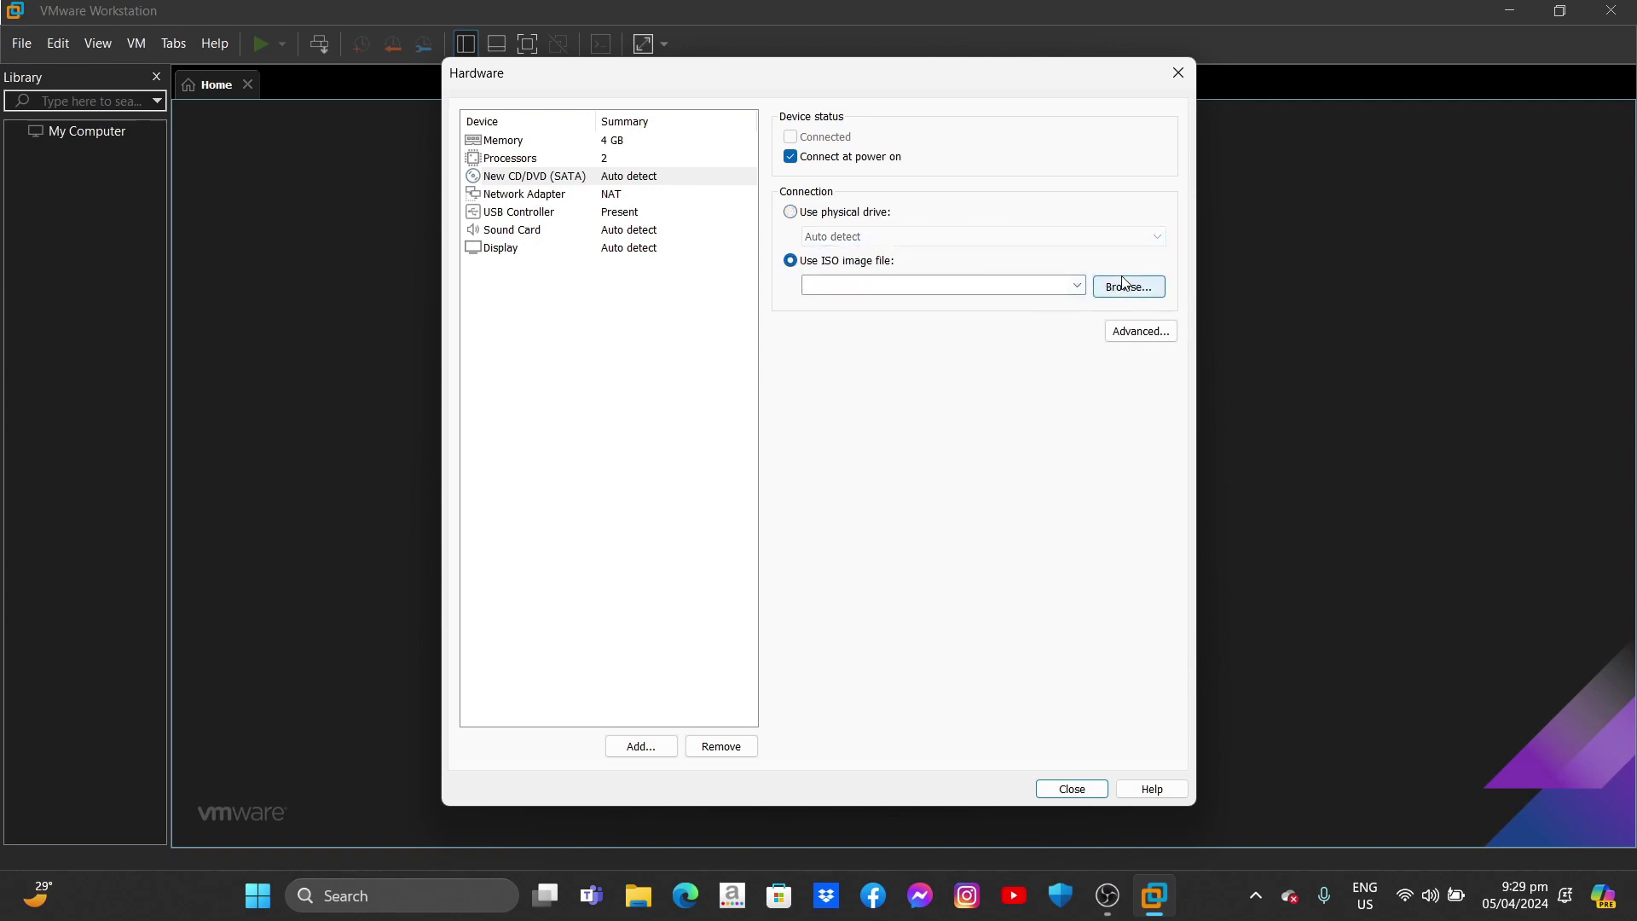
{"action": "left_click", "coordinate": [1128, 286]}
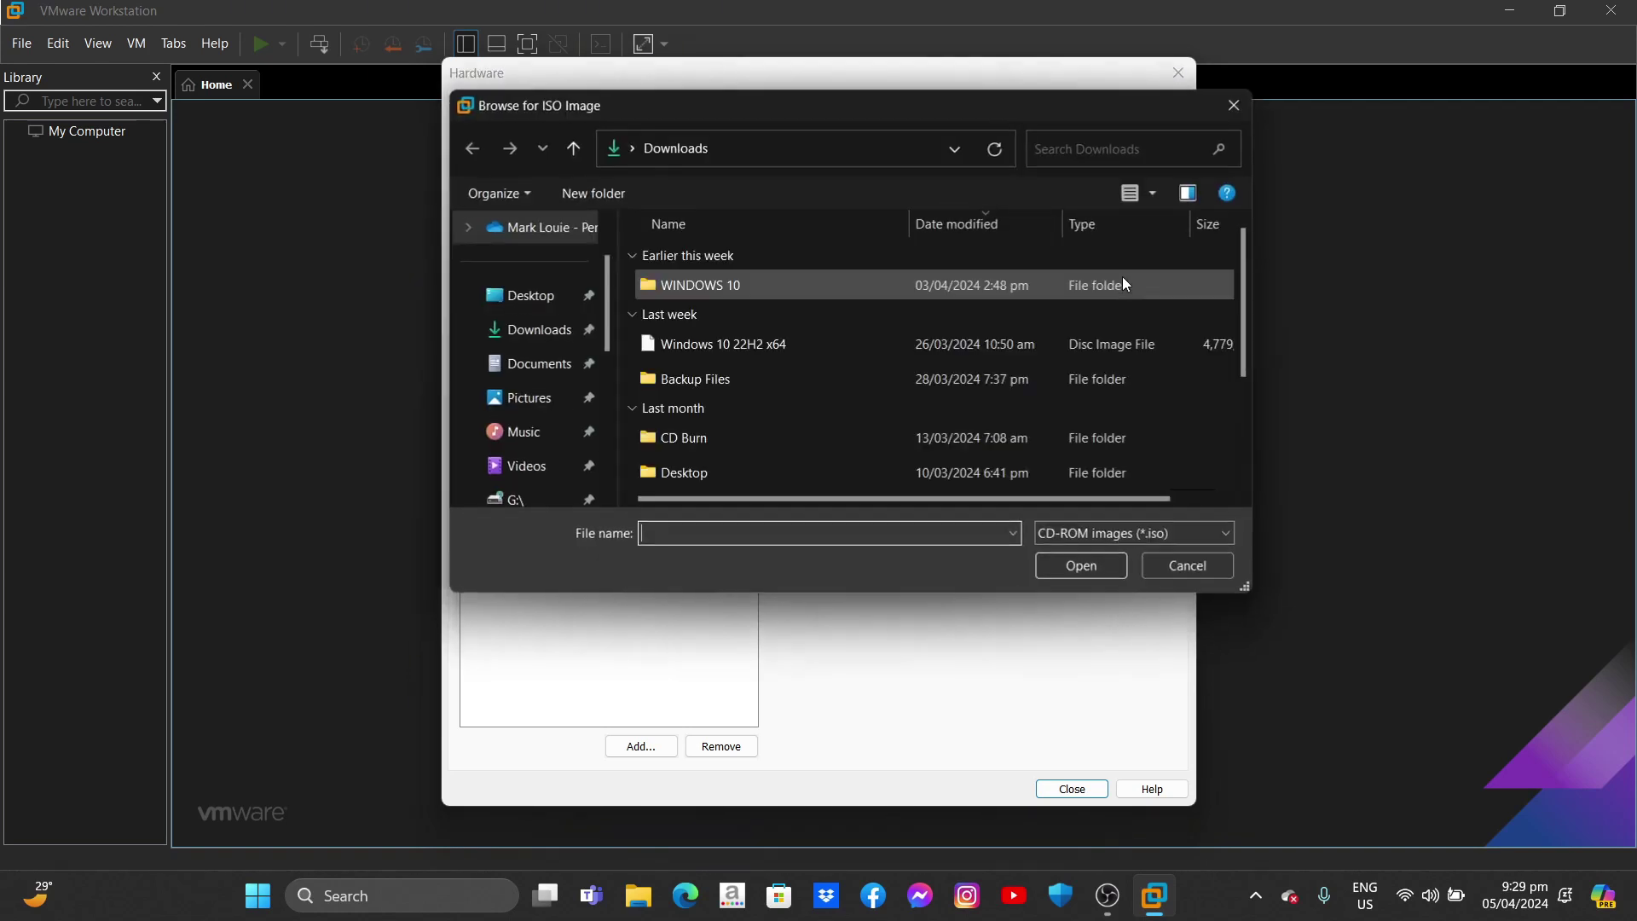
{"action": "left_click", "coordinate": [821, 345]}
{"action": "left_click", "coordinate": [1085, 568]}
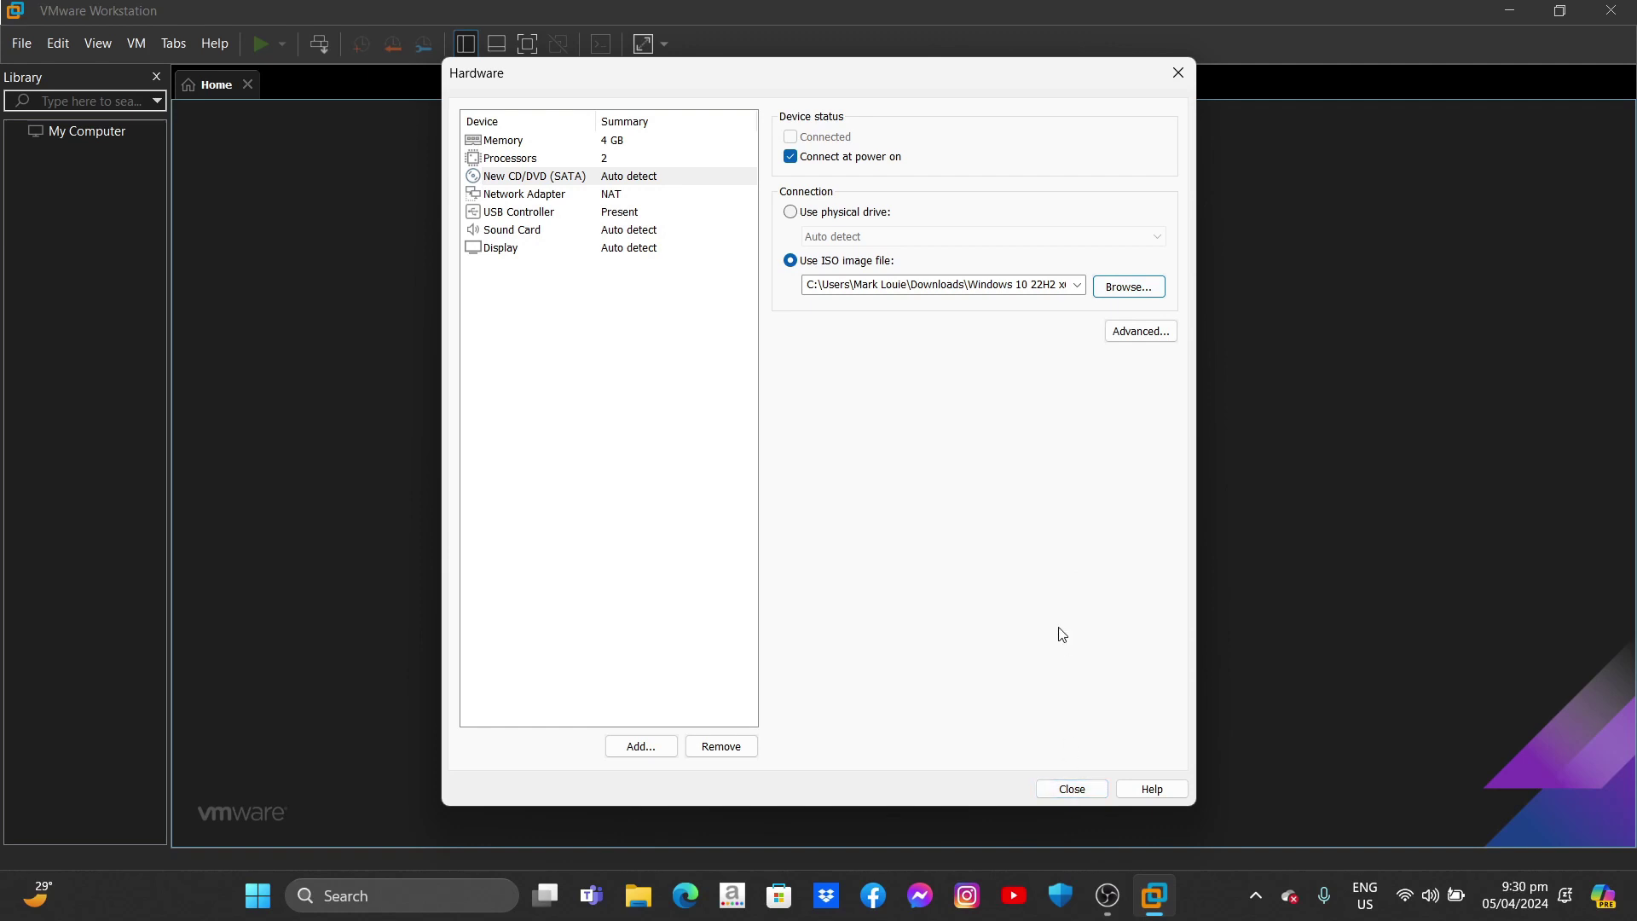
{"action": "left_click", "coordinate": [1076, 790]}
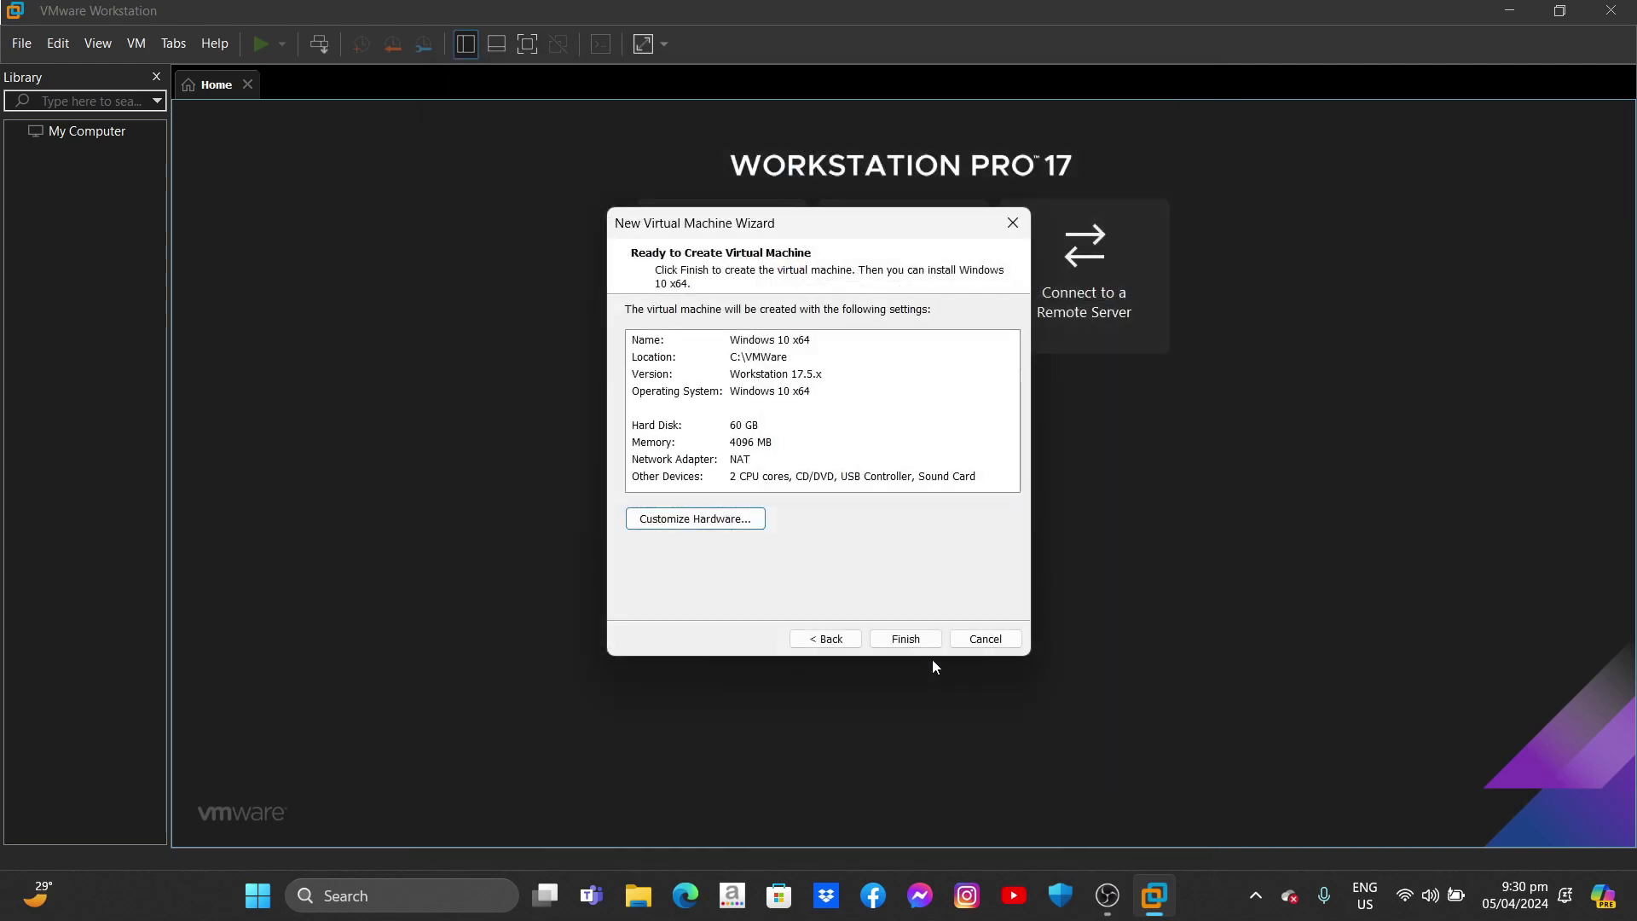
Finish creating the Windows 10 x64 virtual machine and power it on, booting from the installation disc
{"action": "left_click", "coordinate": [924, 643]}
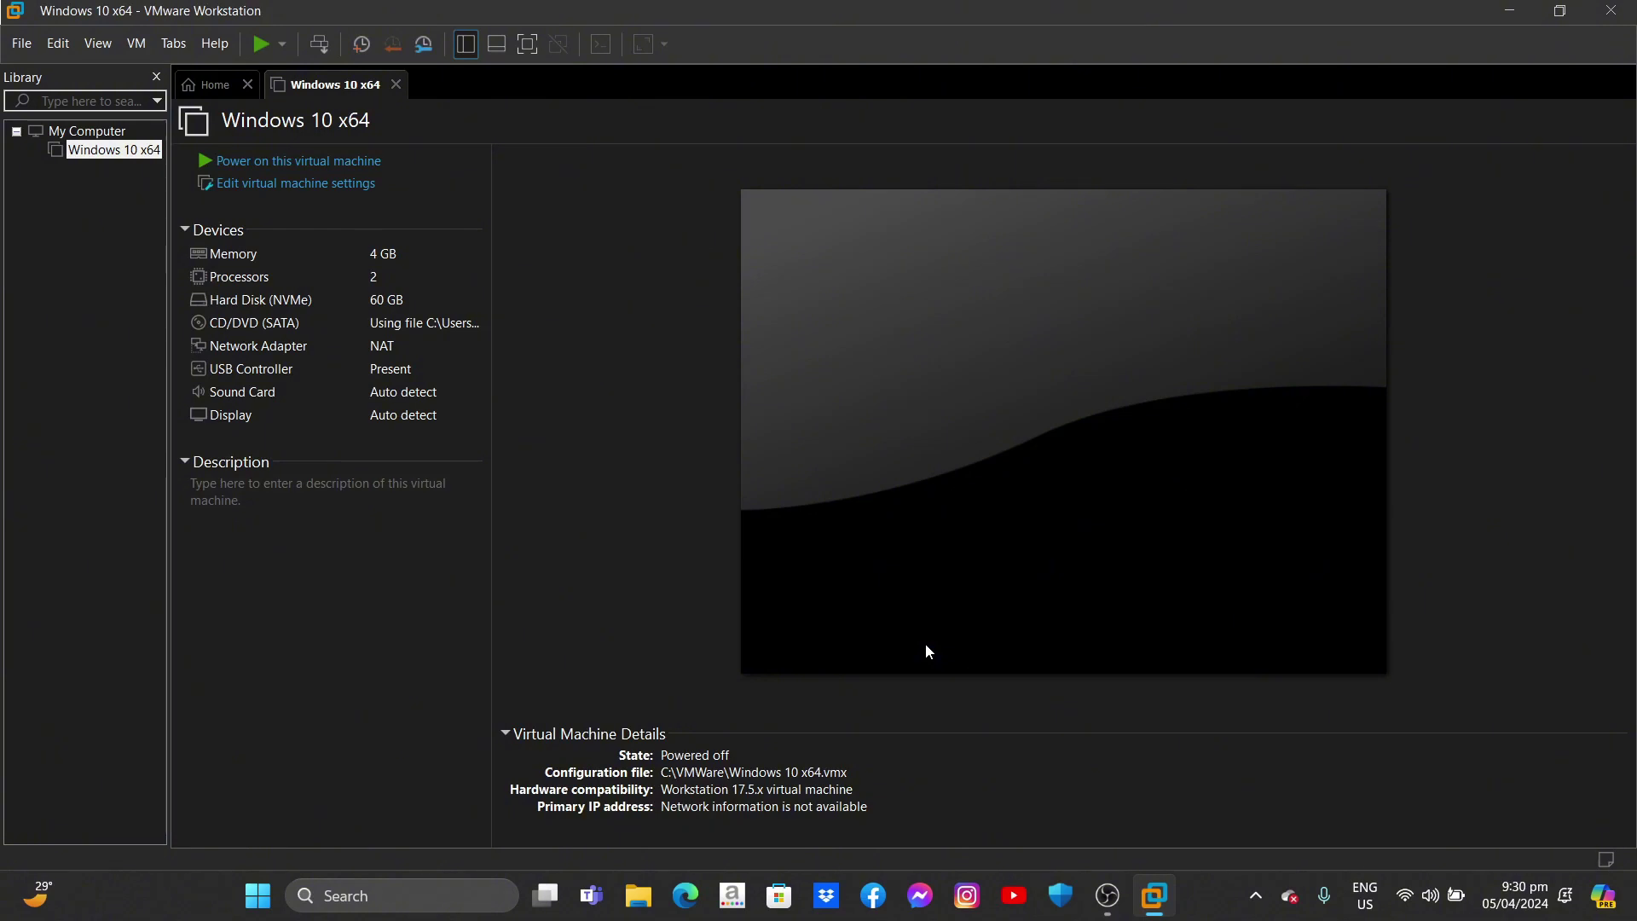
{"action": "left_click", "coordinate": [315, 164]}
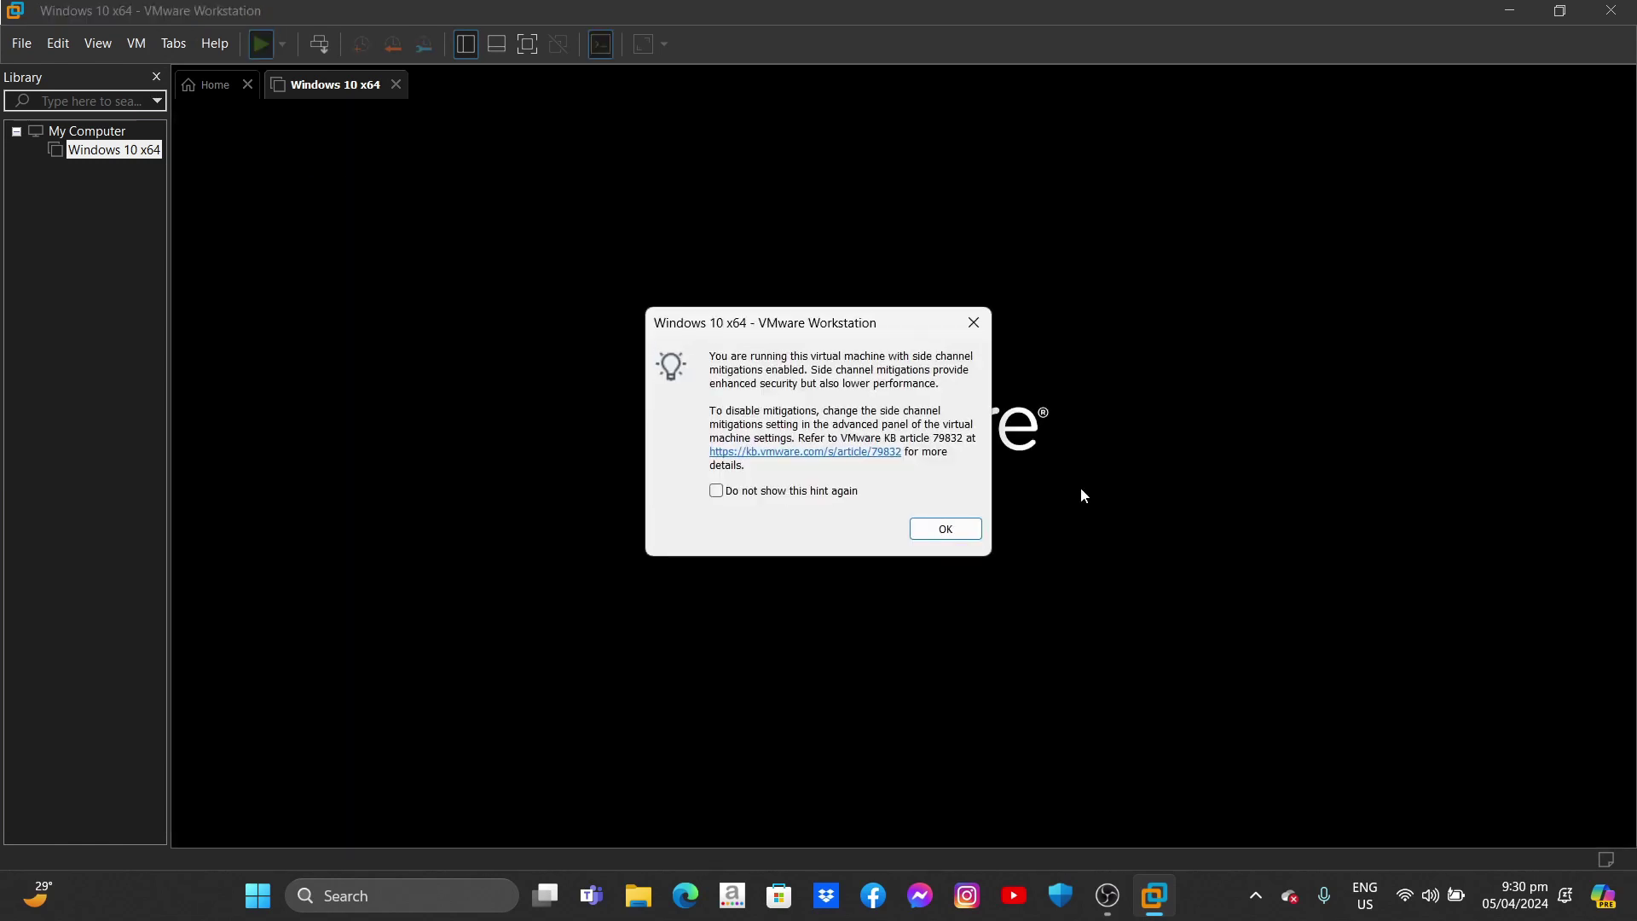
{"action": "left_click", "coordinate": [977, 534]}
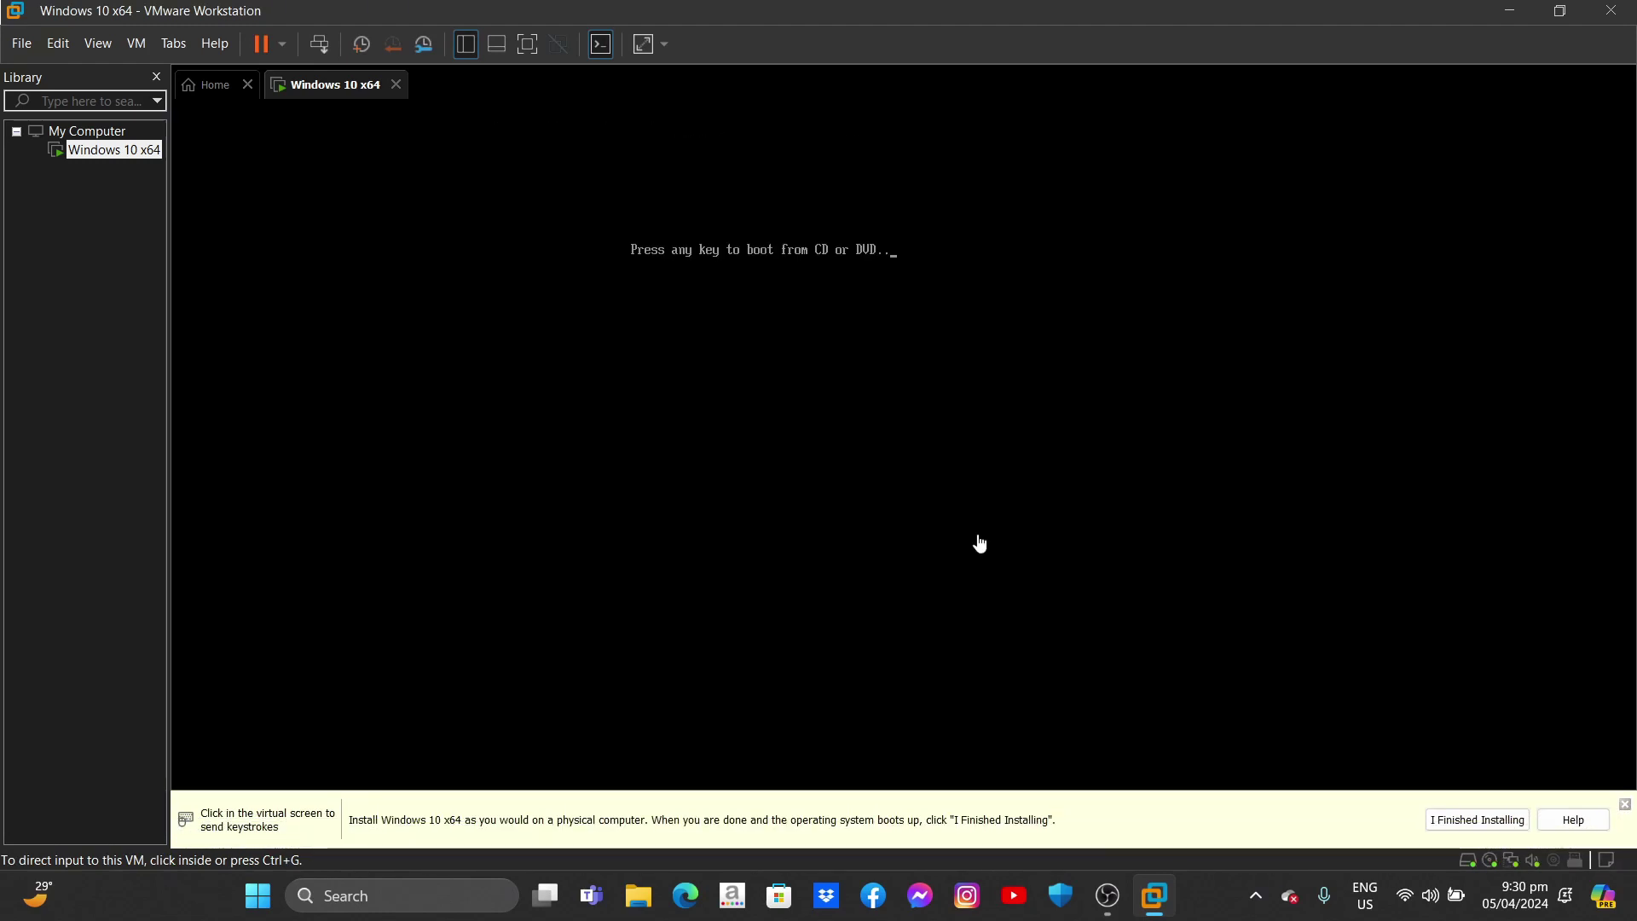
{"action": "left_click", "coordinate": [980, 544]}
{"action": "key", "text": "Return"}
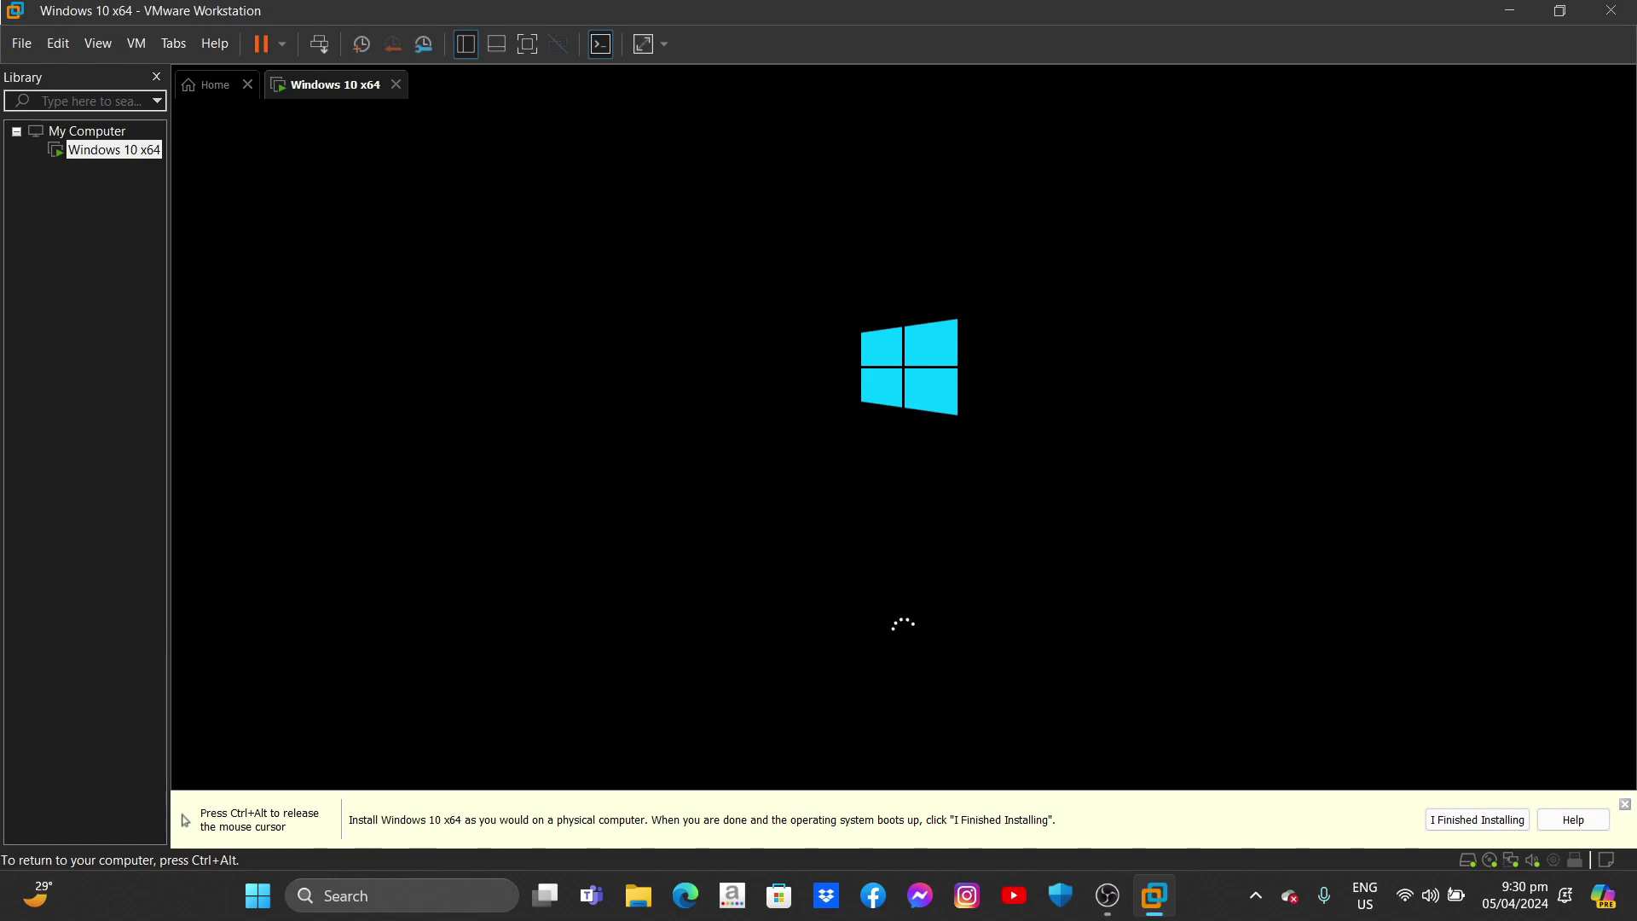
{"action": "key", "text": "ctrl+alt"}
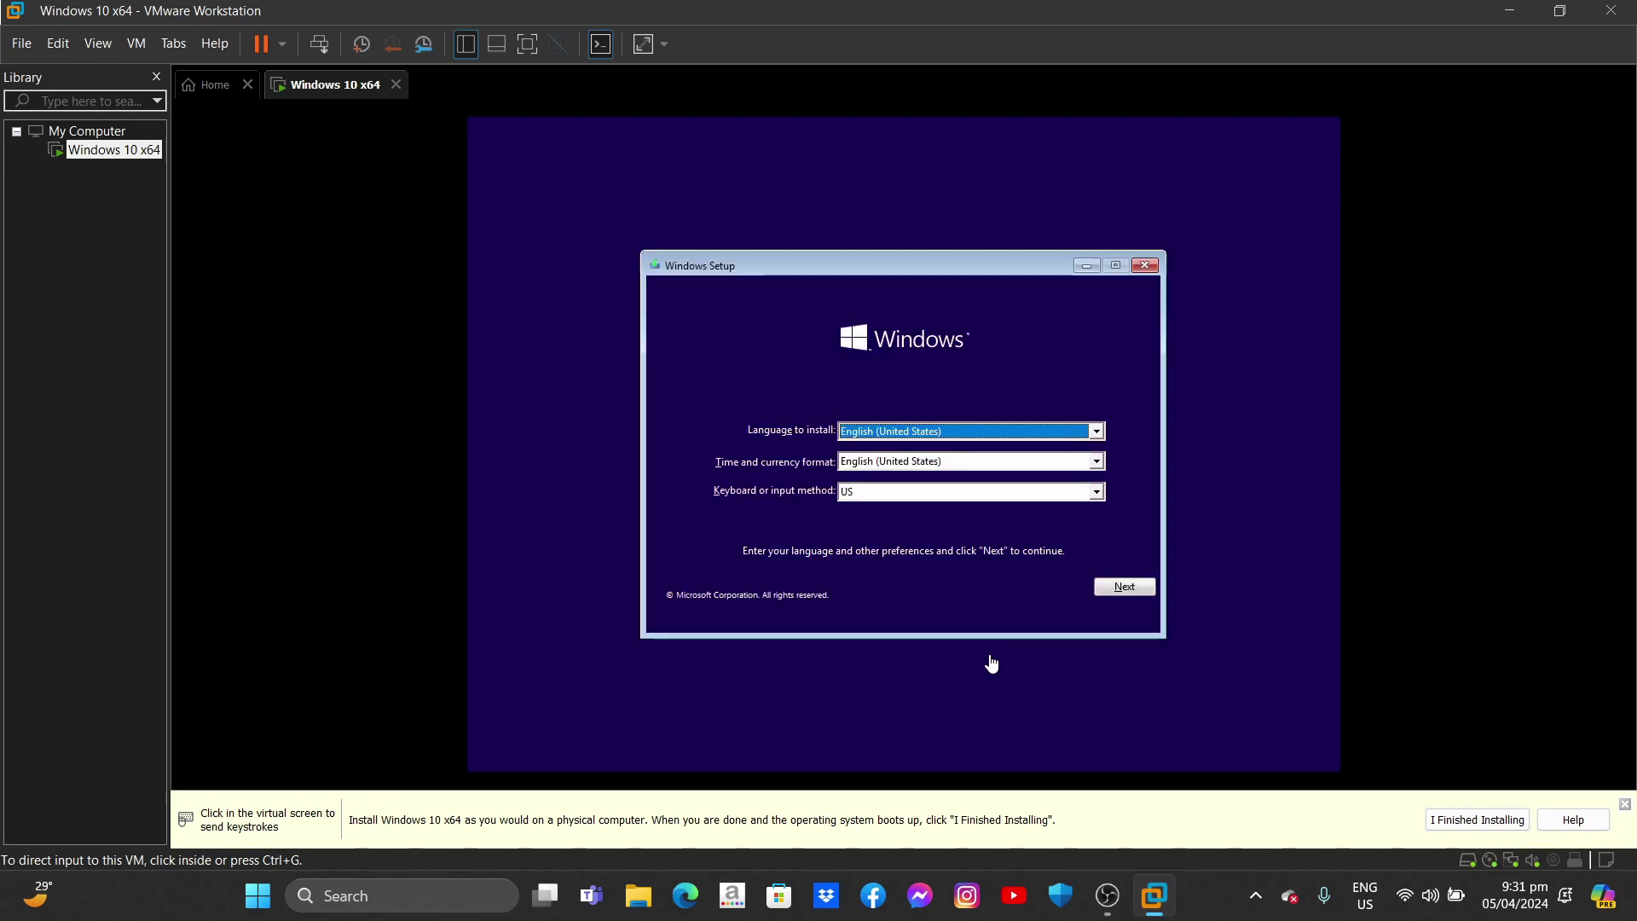
Set the Windows Setup time and currency format to English (Philippines) and continue
{"action": "left_click", "coordinate": [1102, 476]}
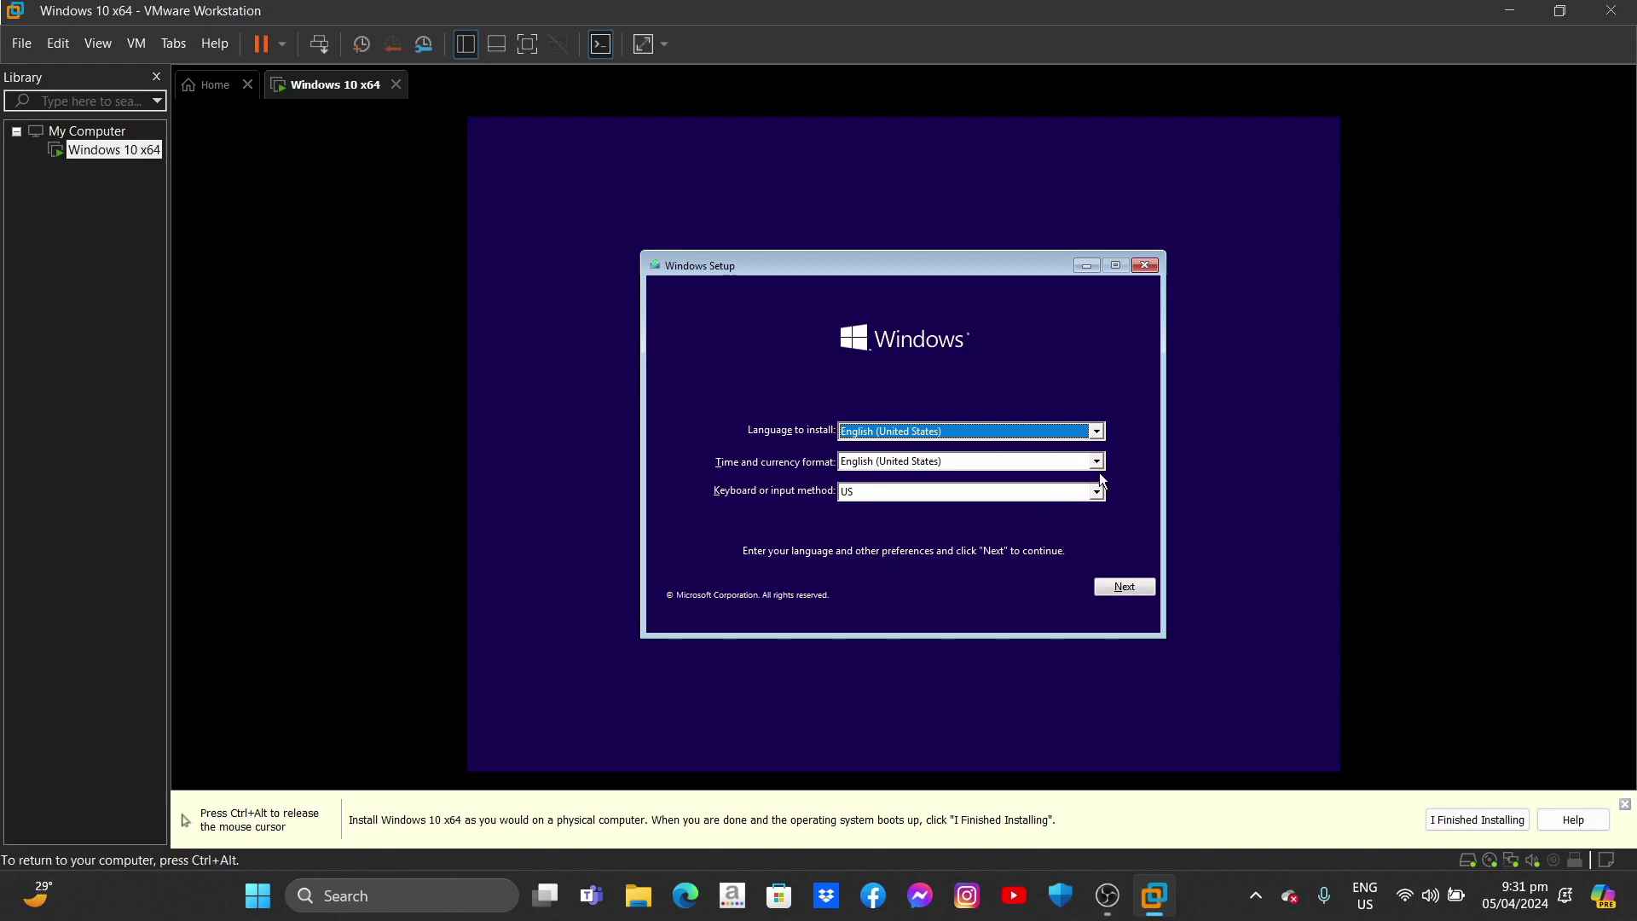
{"action": "left_click", "coordinate": [1098, 465]}
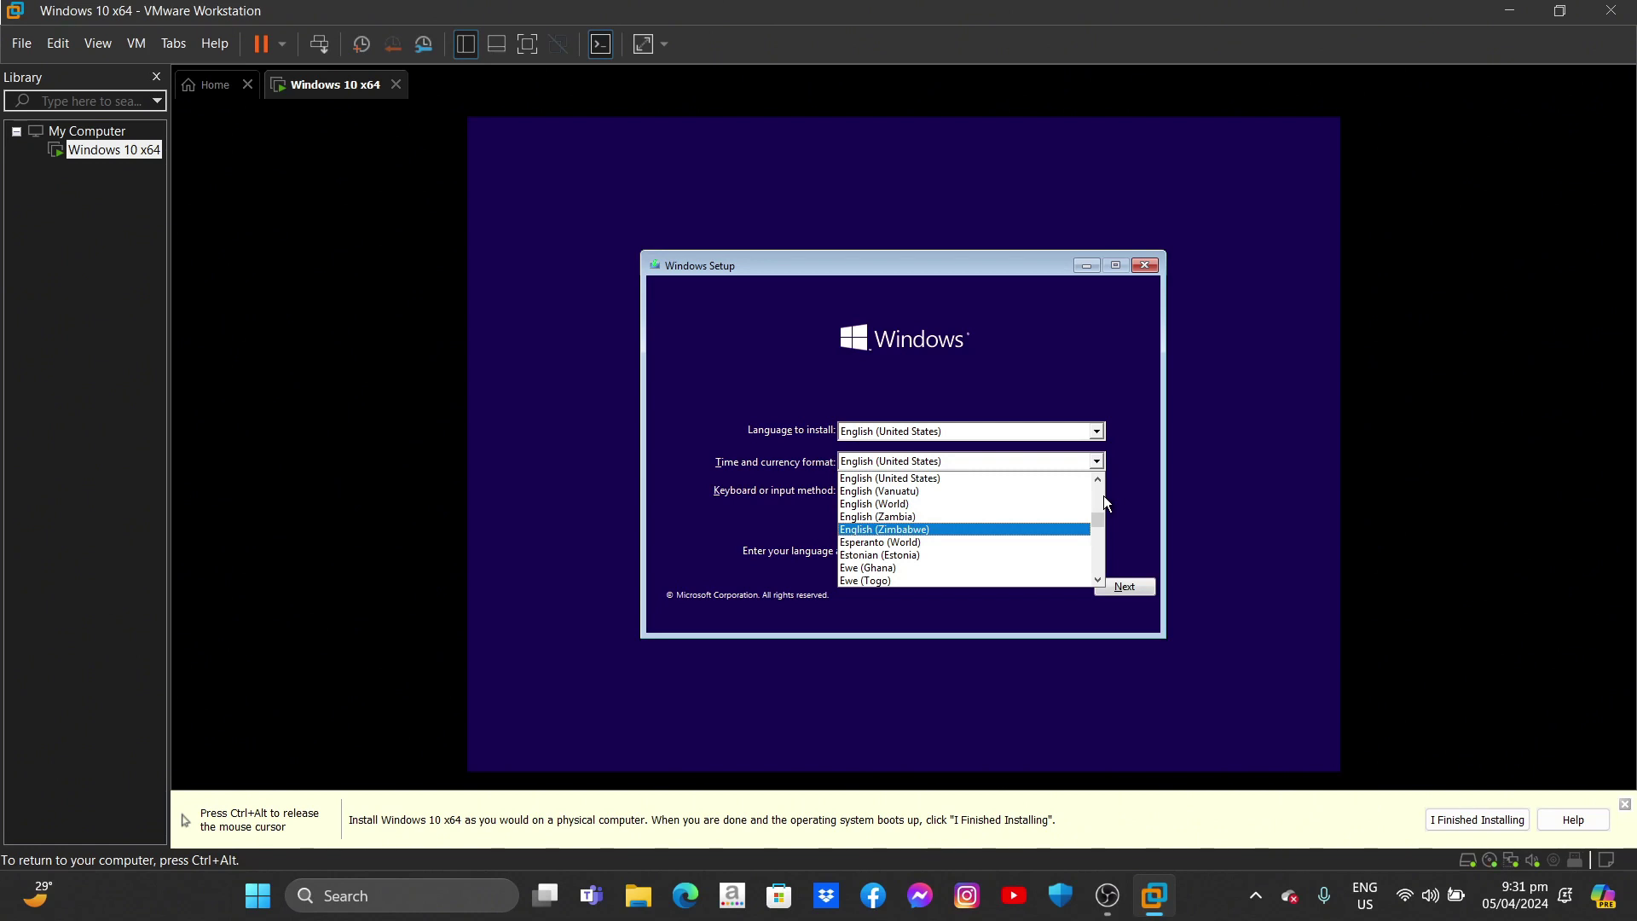
{"action": "scroll", "coordinate": [1104, 495], "scroll_direction": "up", "scroll_amount": 8}
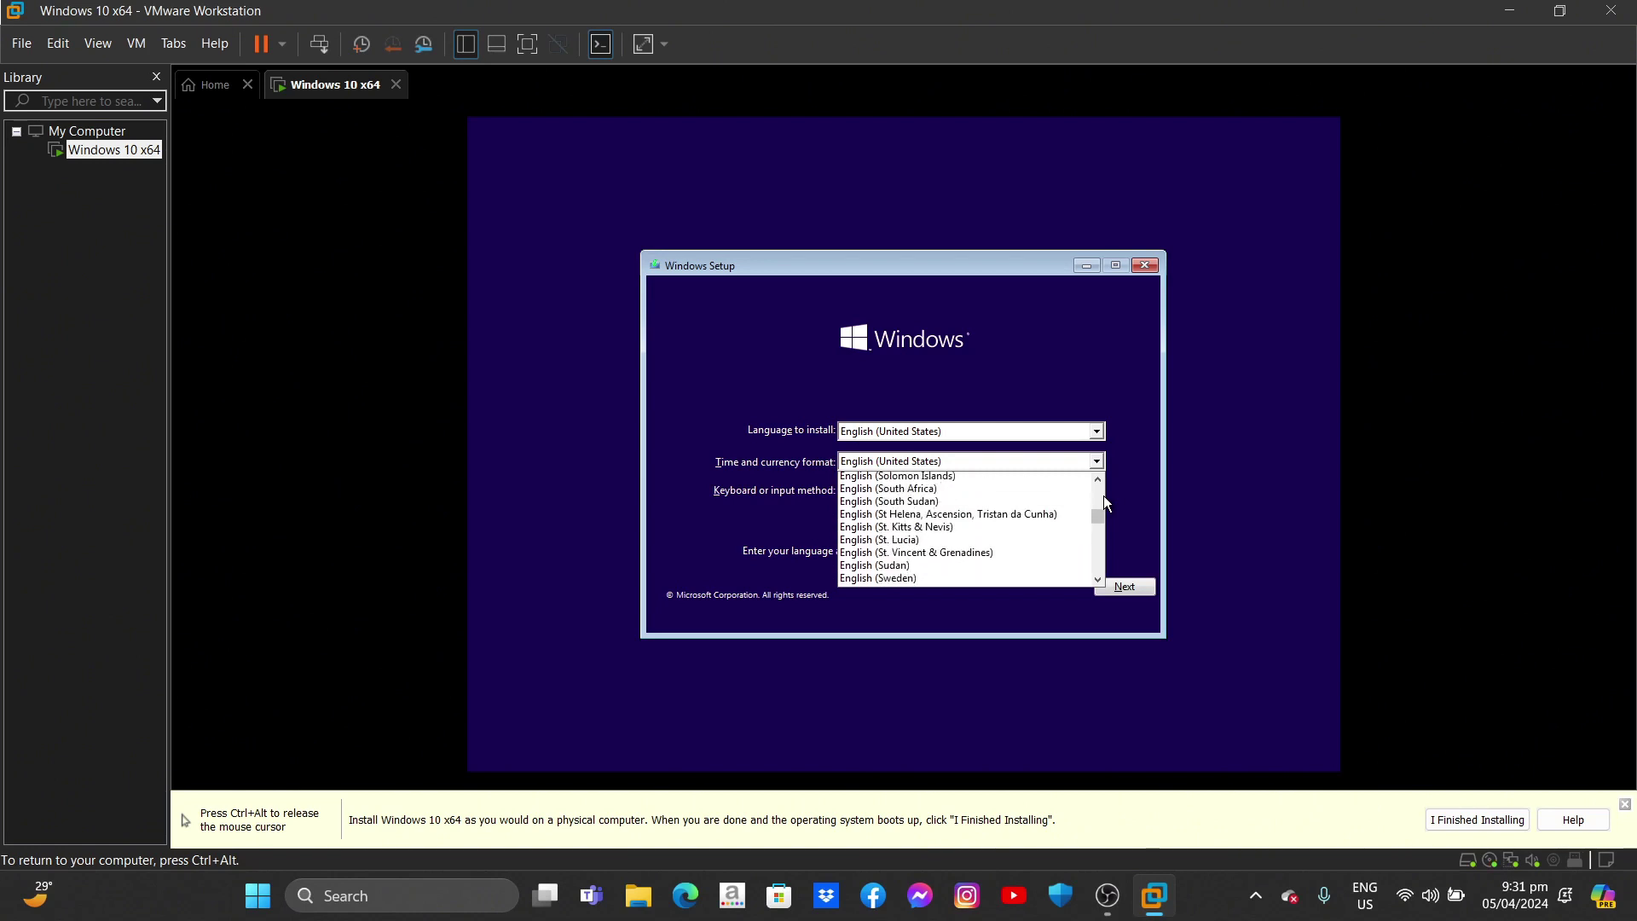
{"action": "scroll", "coordinate": [1103, 495], "scroll_direction": "up", "scroll_amount": 5}
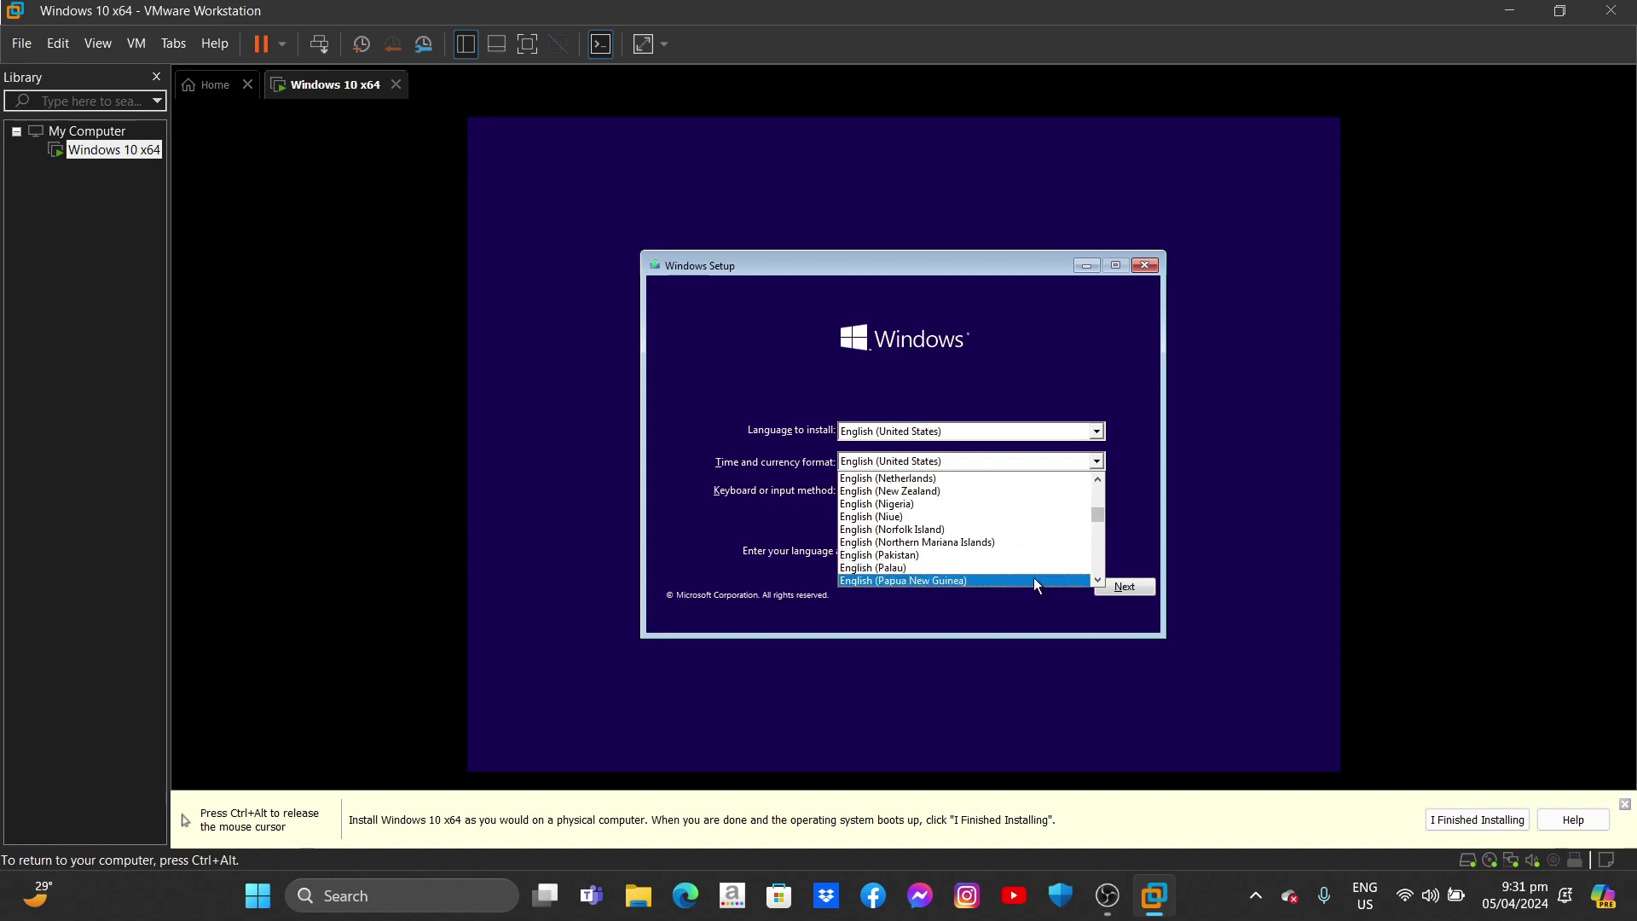
{"action": "left_click", "coordinate": [1039, 575]}
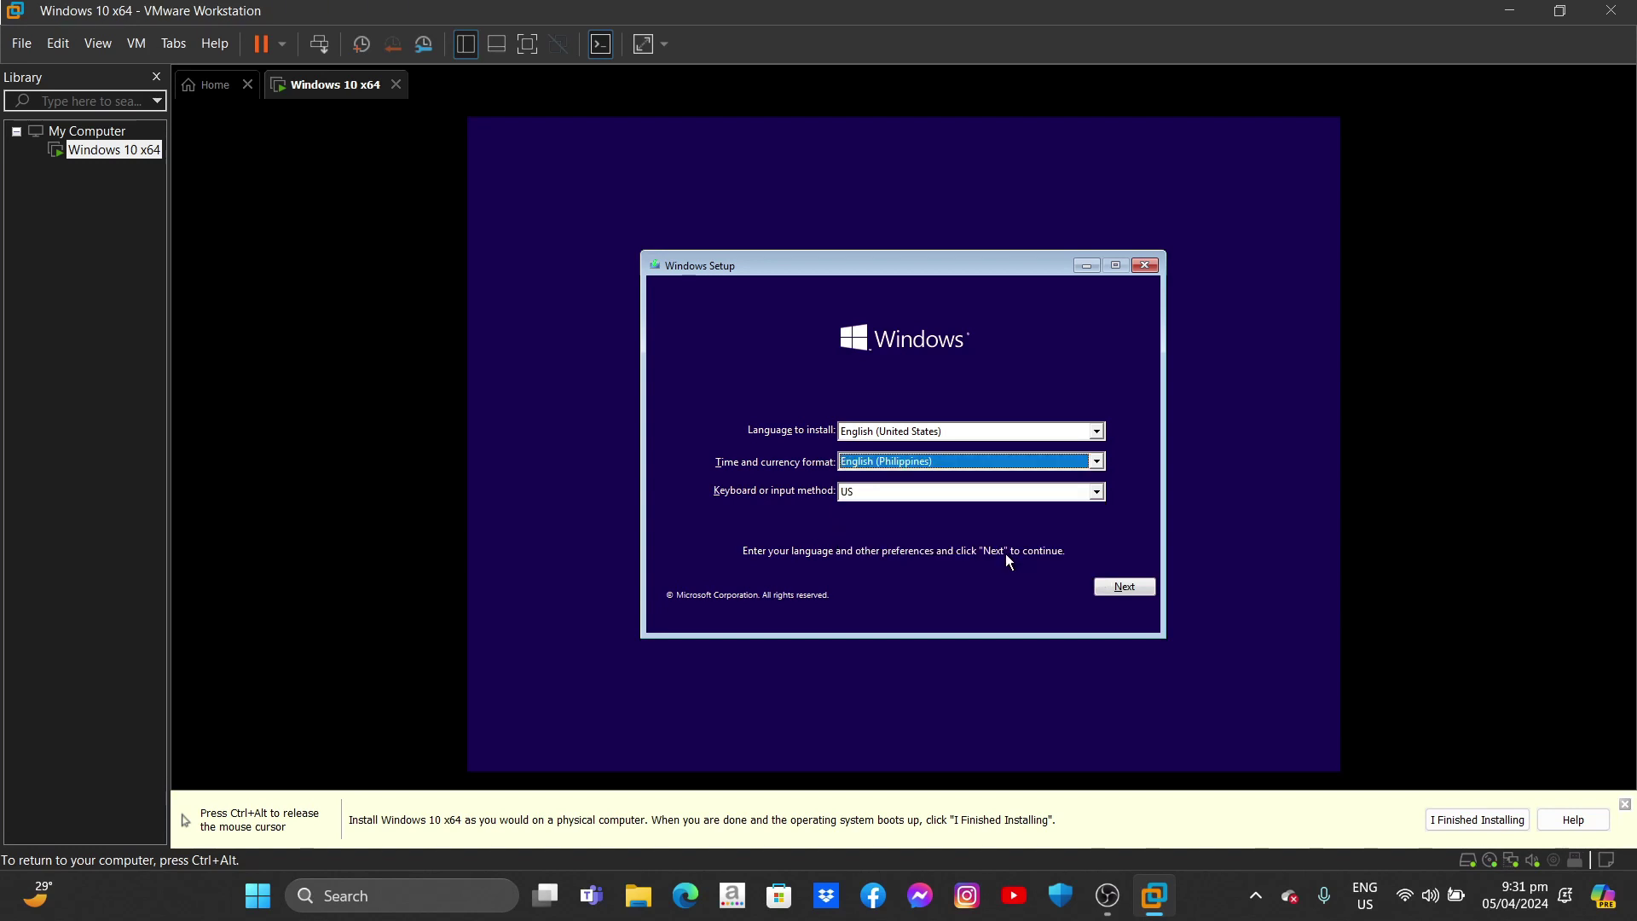
{"action": "left_click", "coordinate": [1122, 588]}
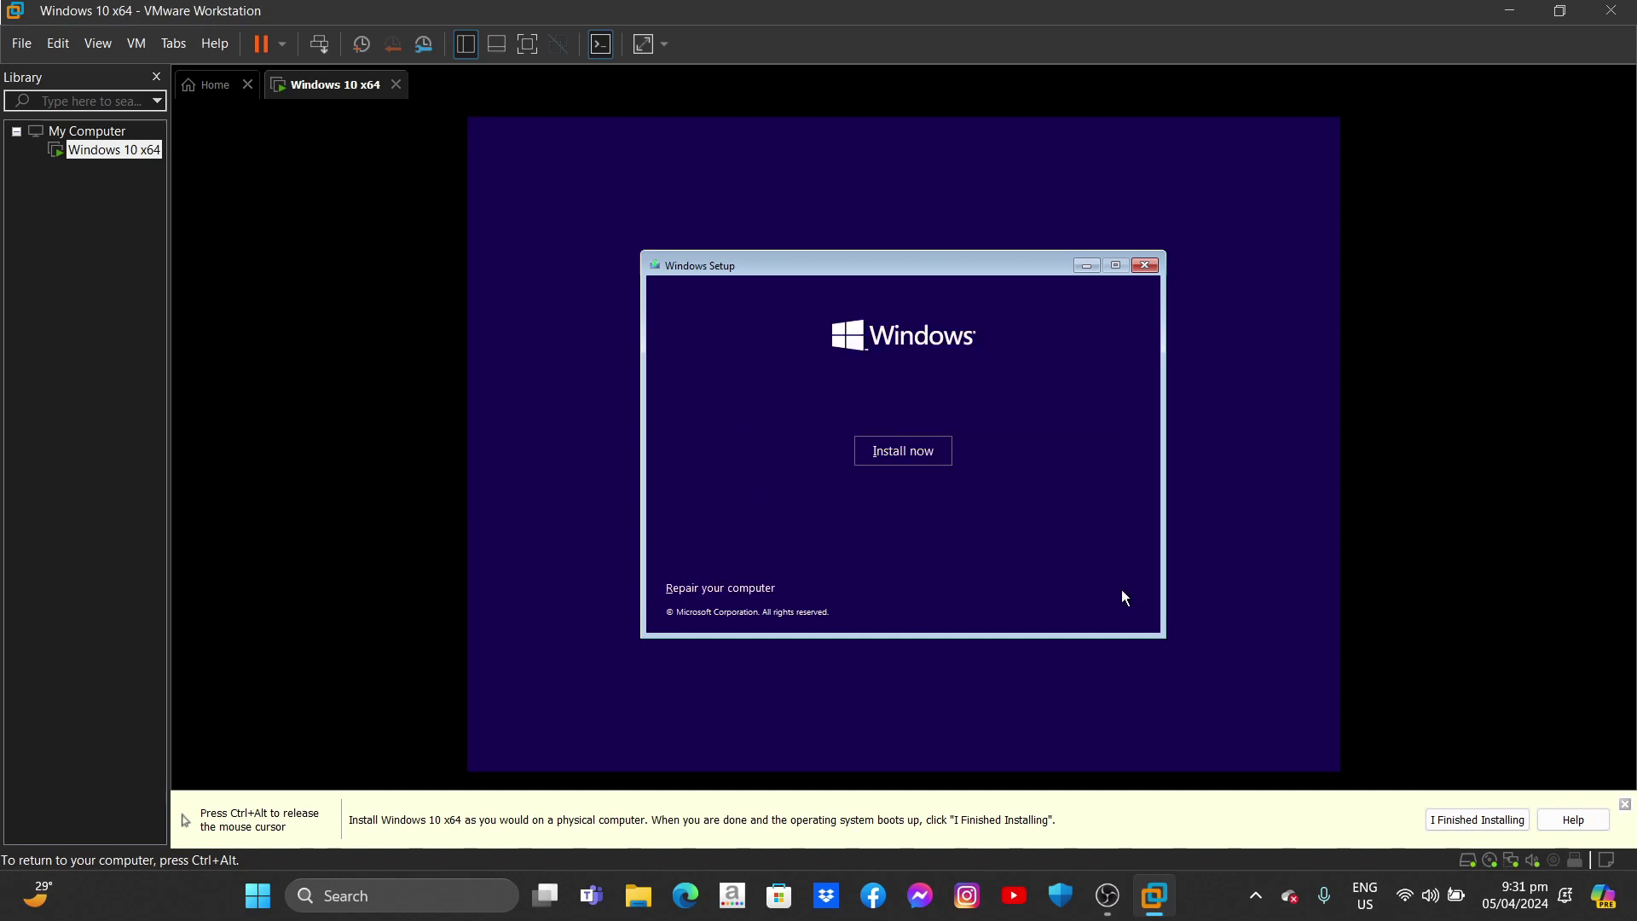
Start the Windows installation without a product key and choose the Windows 10 Pro edition
{"action": "left_click", "coordinate": [928, 451]}
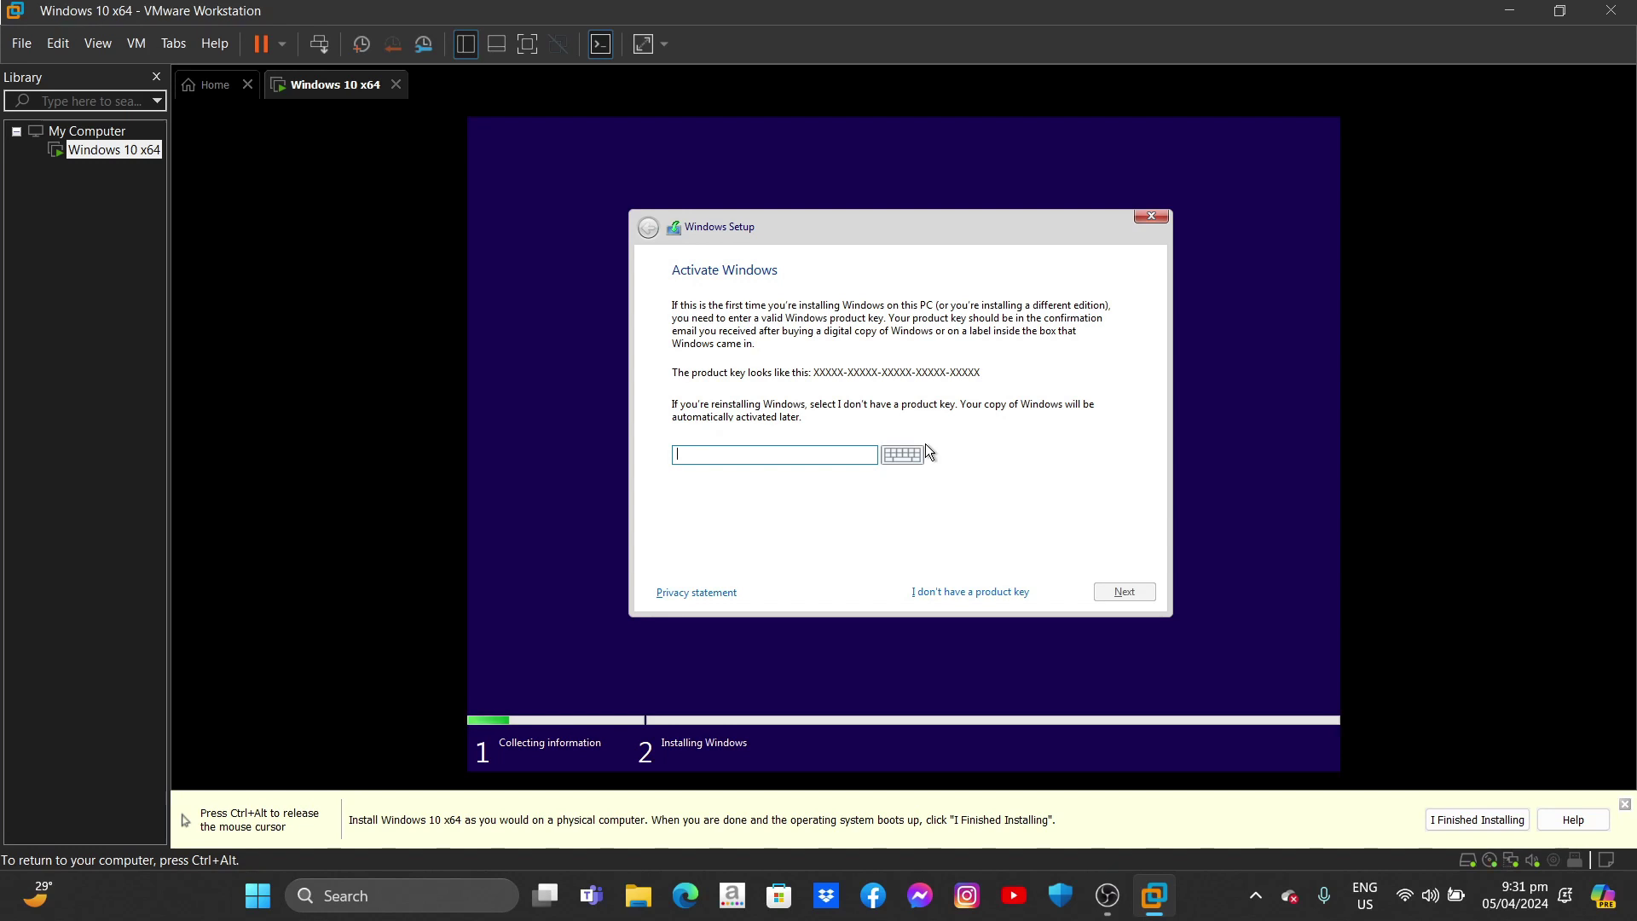
{"action": "left_click", "coordinate": [1000, 591]}
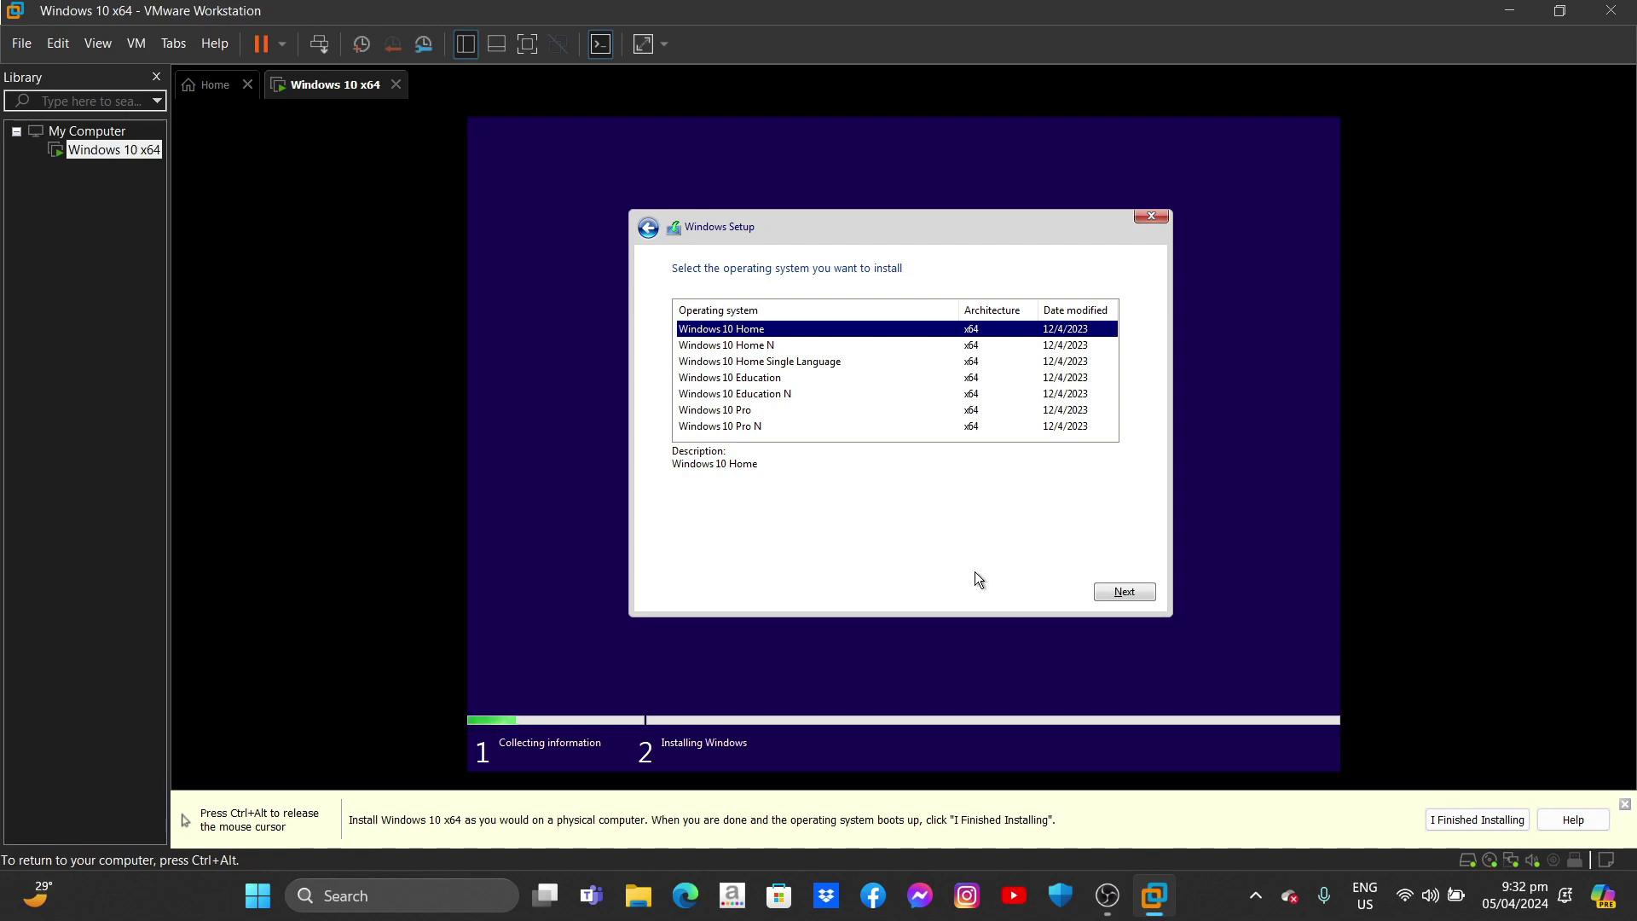
{"action": "left_click", "coordinate": [843, 365]}
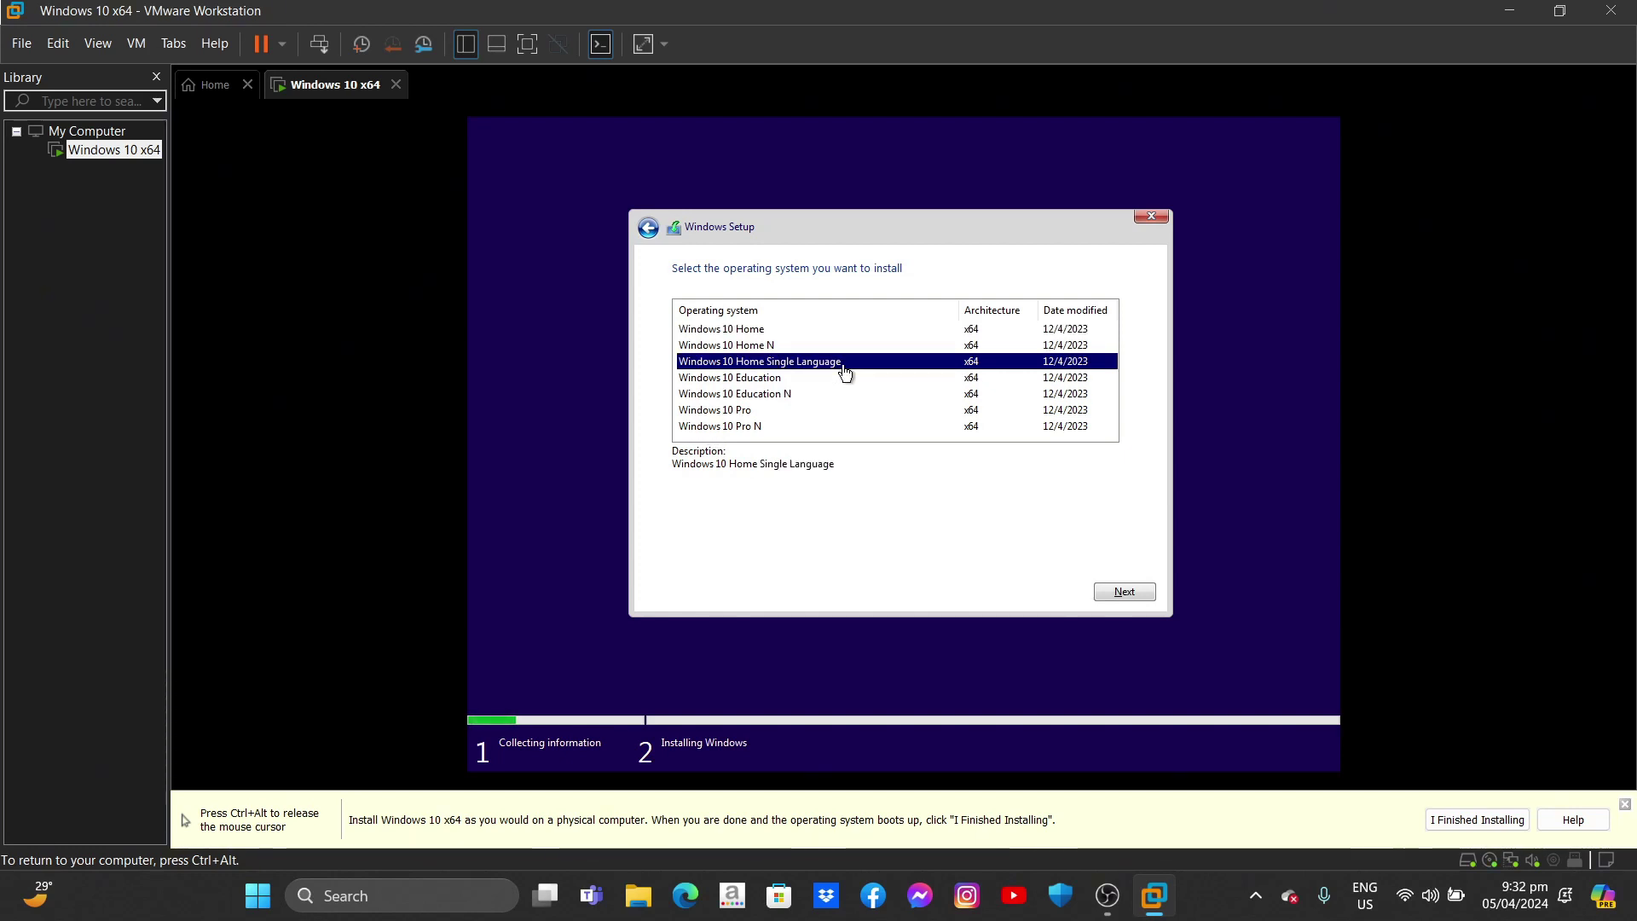
{"action": "left_click", "coordinate": [725, 413]}
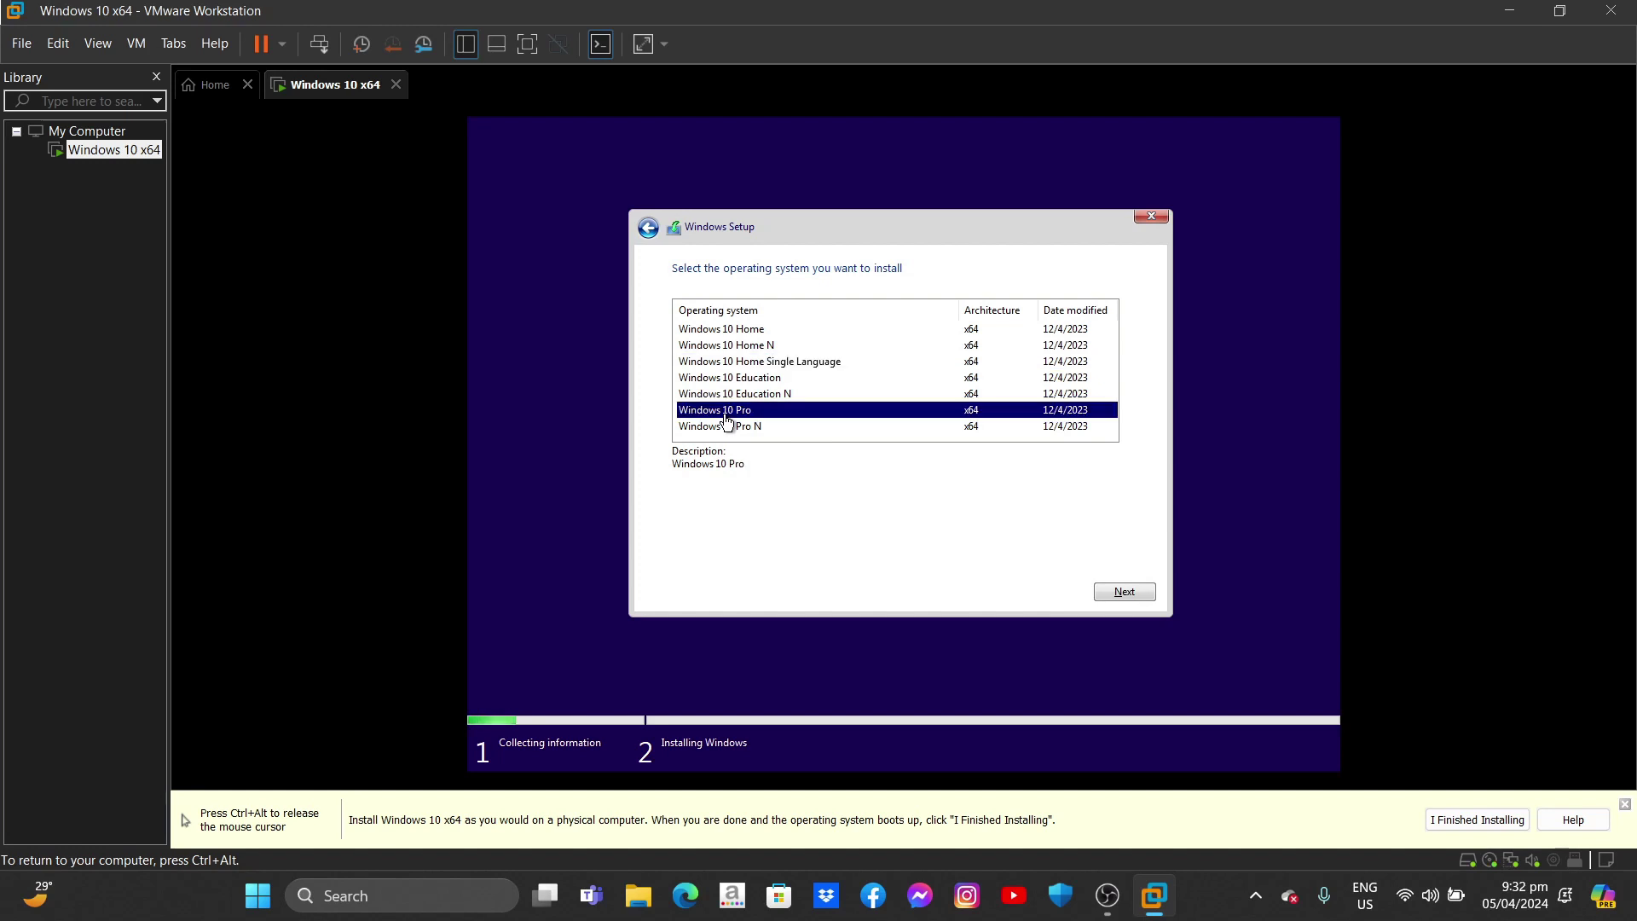
{"action": "left_click", "coordinate": [1115, 592]}
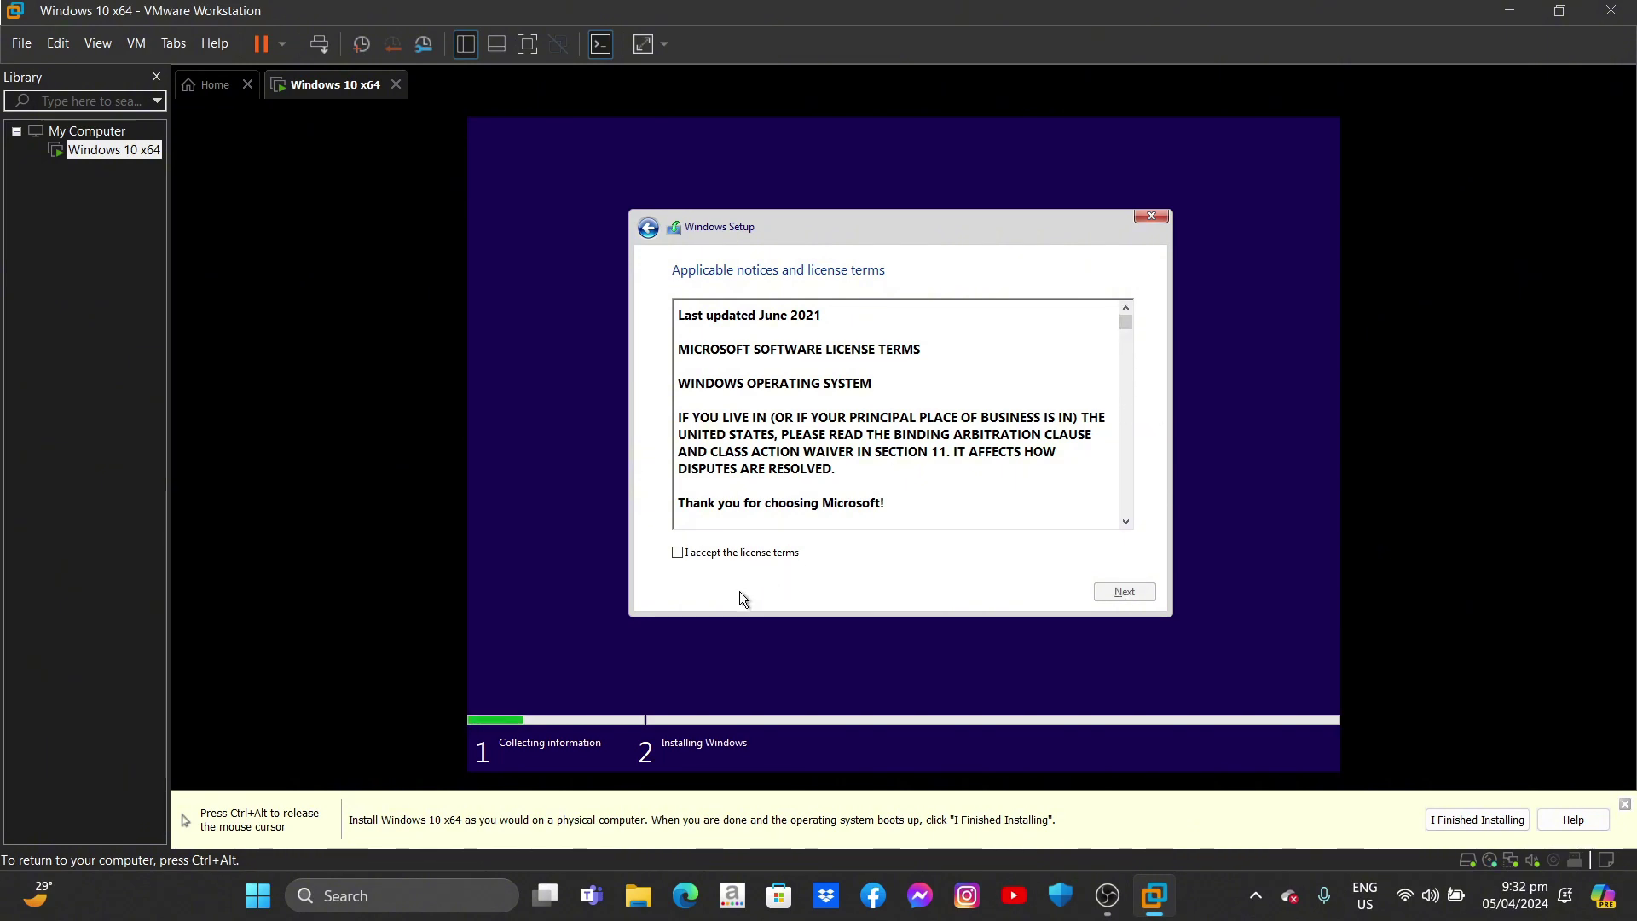
Accept the license terms and choose the custom installation of Windows only
{"action": "left_click", "coordinate": [775, 550]}
{"action": "left_click", "coordinate": [1125, 591]}
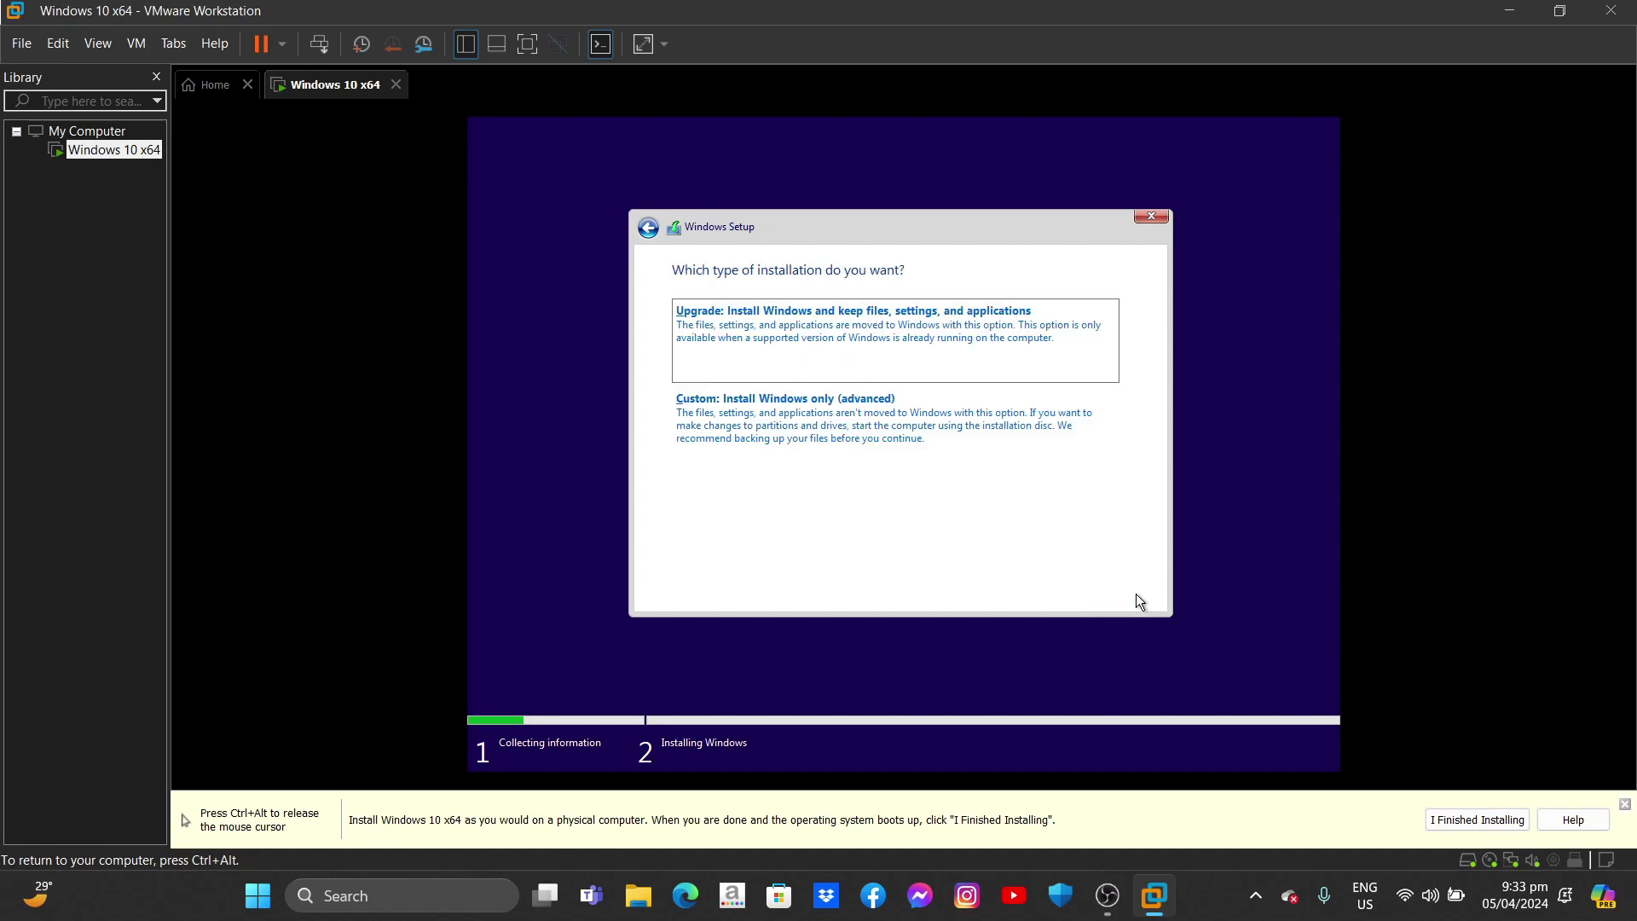
{"action": "left_click", "coordinate": [958, 423]}
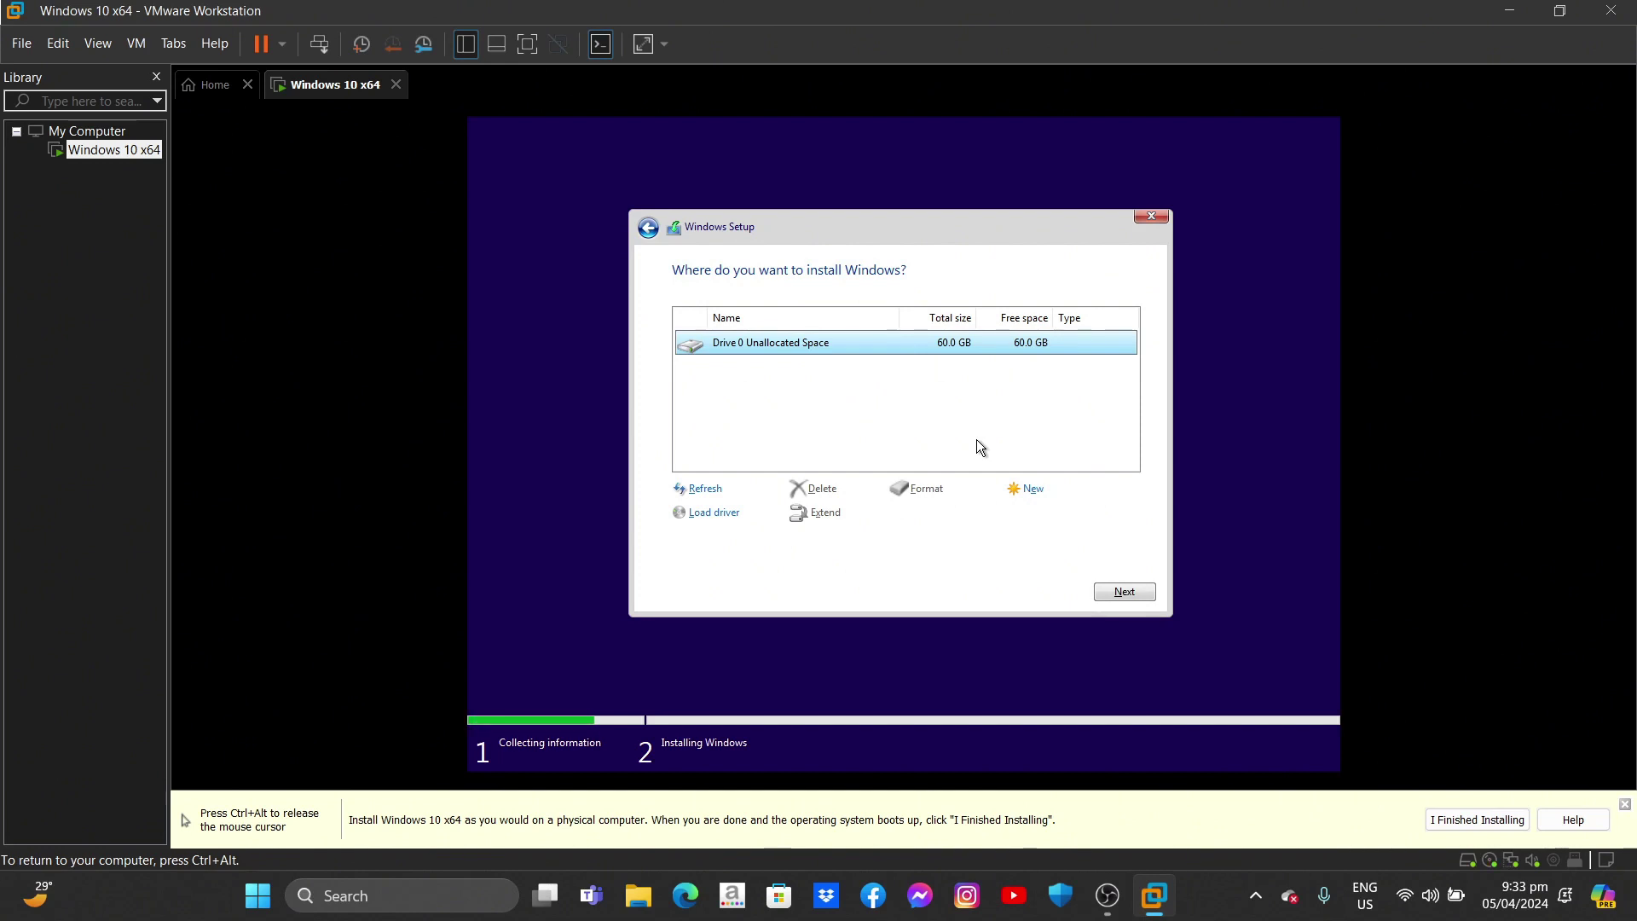
Install Windows on the Drive 0 unallocated space without creating a separate partition
{"action": "left_click", "coordinate": [1035, 492]}
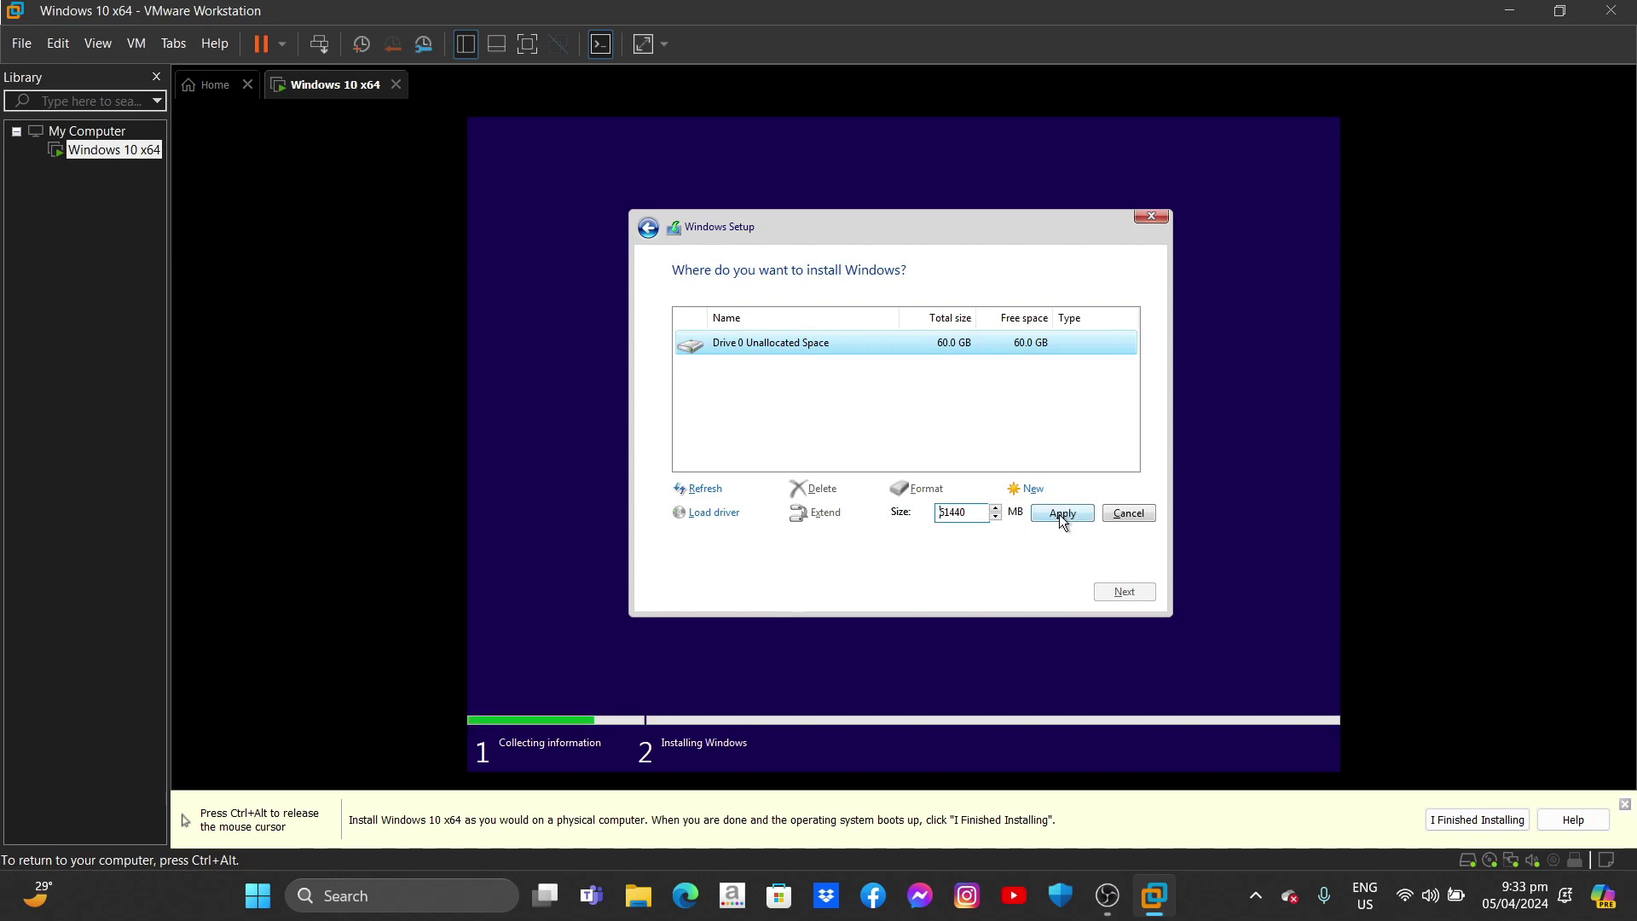
{"action": "left_click", "coordinate": [1127, 513]}
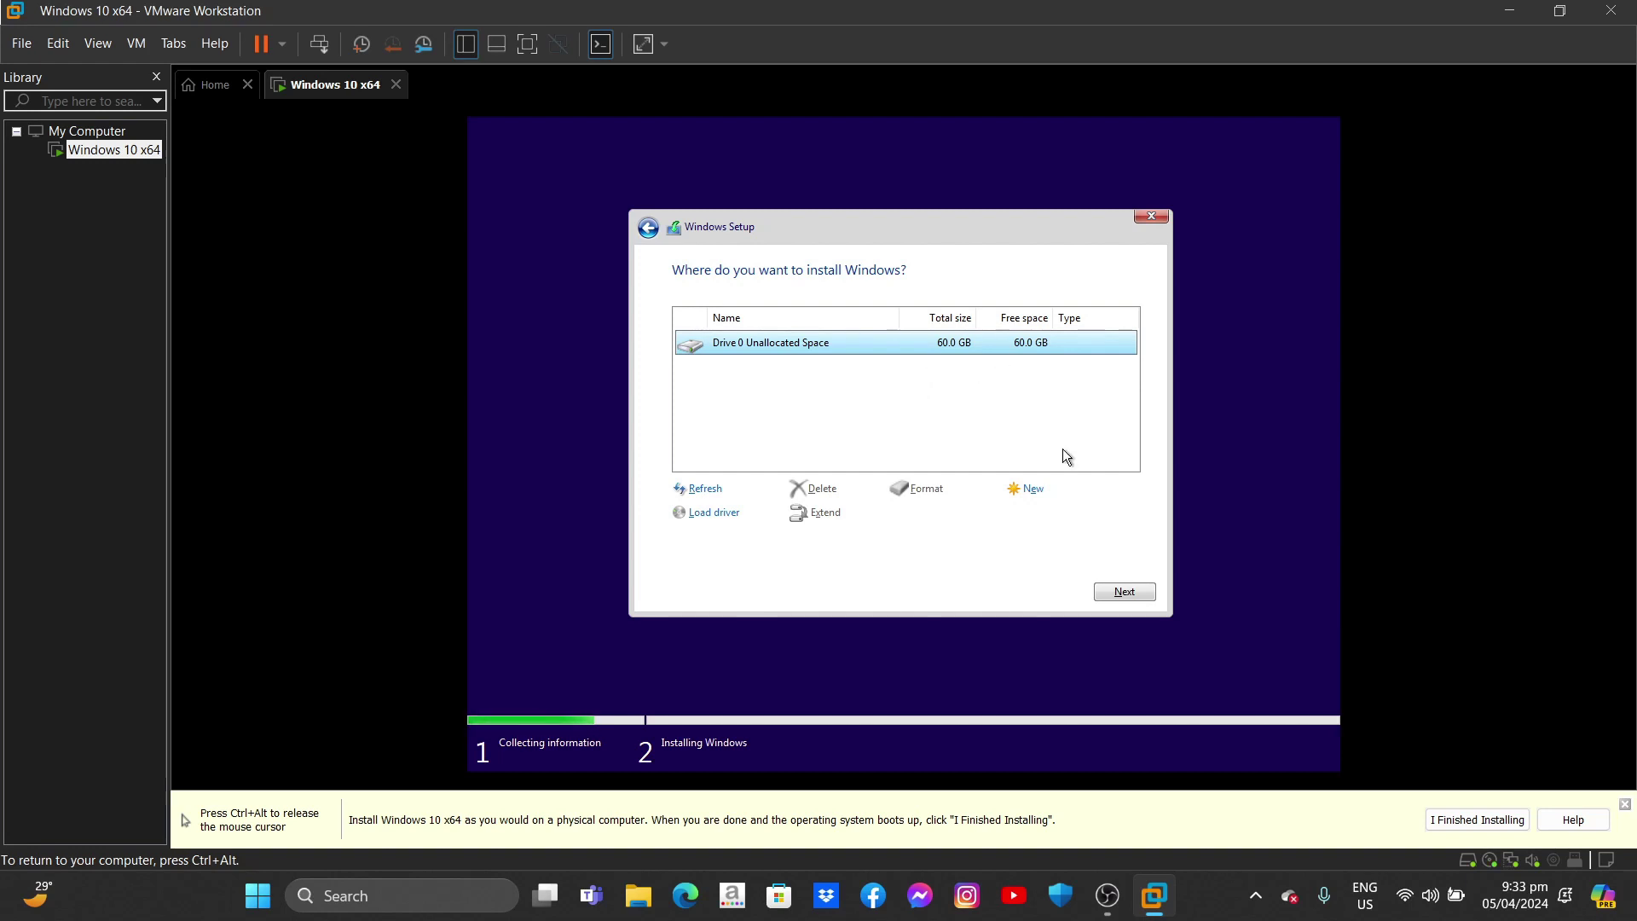
{"action": "left_click", "coordinate": [1125, 592]}
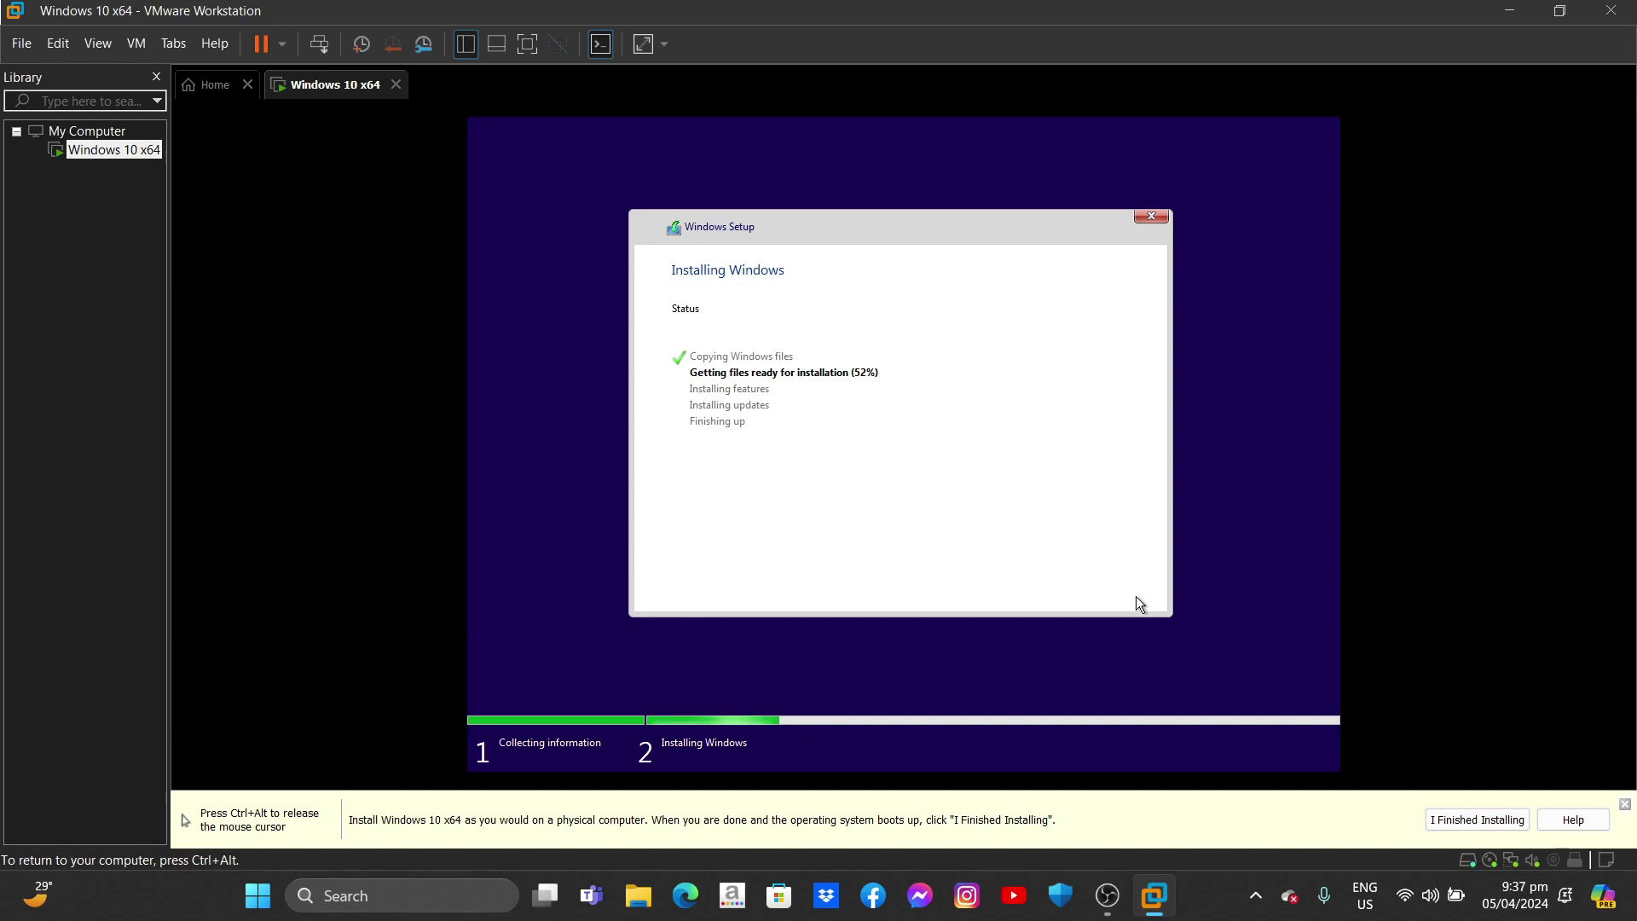
{"action": "key", "text": "ctrl+alt"}
{"action": "left_click", "coordinate": [1188, 743]}
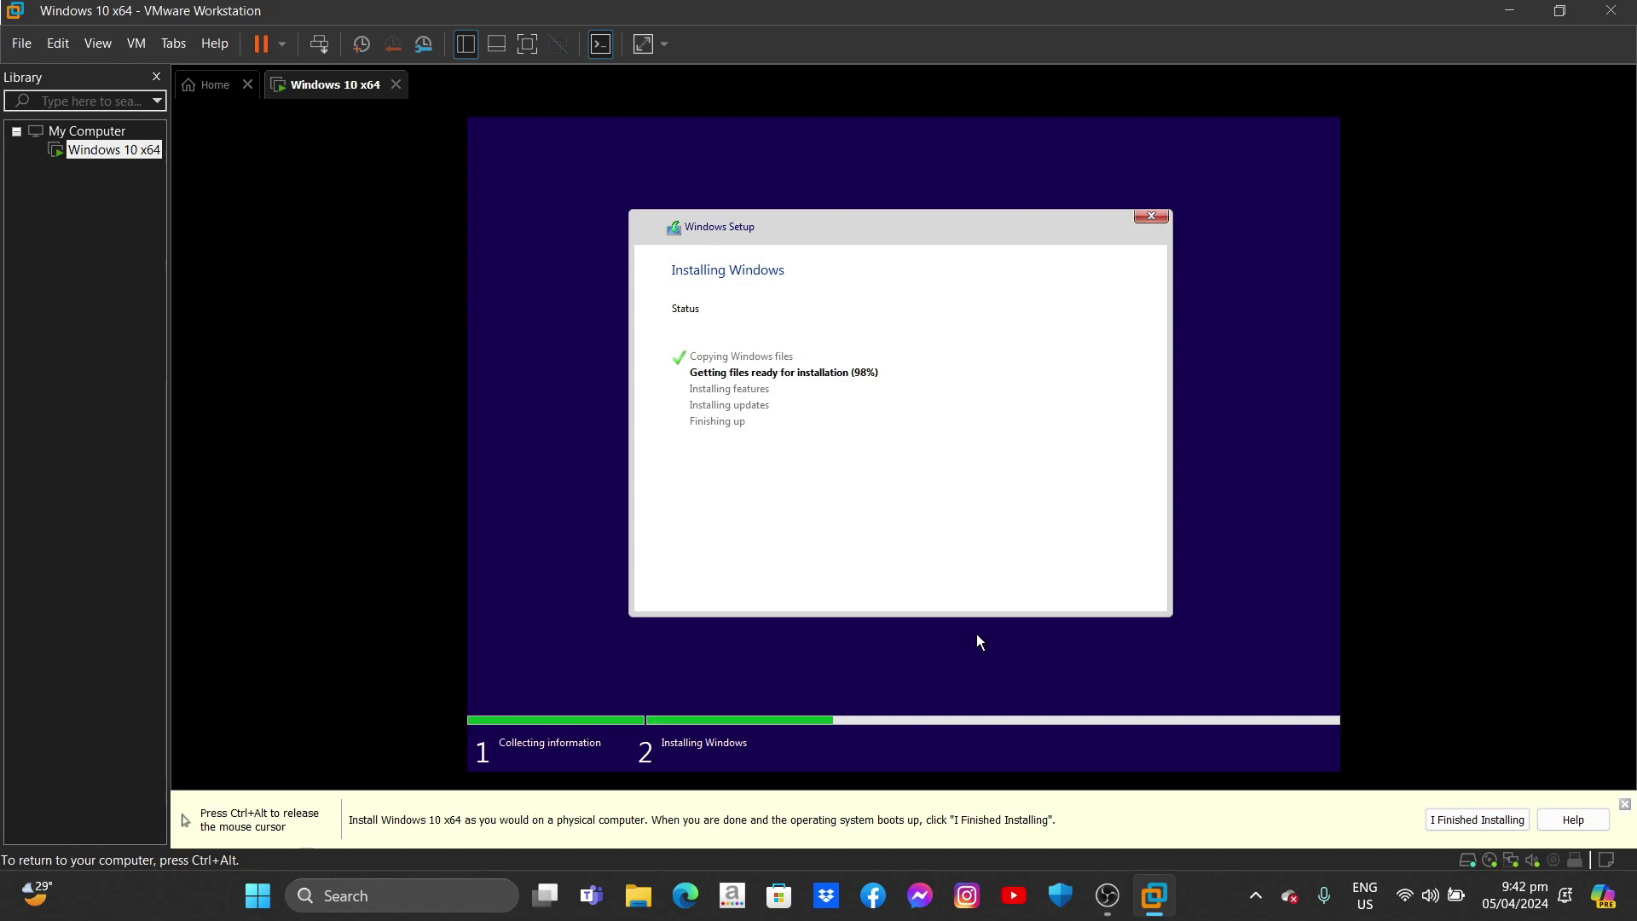
{"action": "key", "text": "ctrl+alt"}
{"action": "left_click", "coordinate": [1596, 703]}
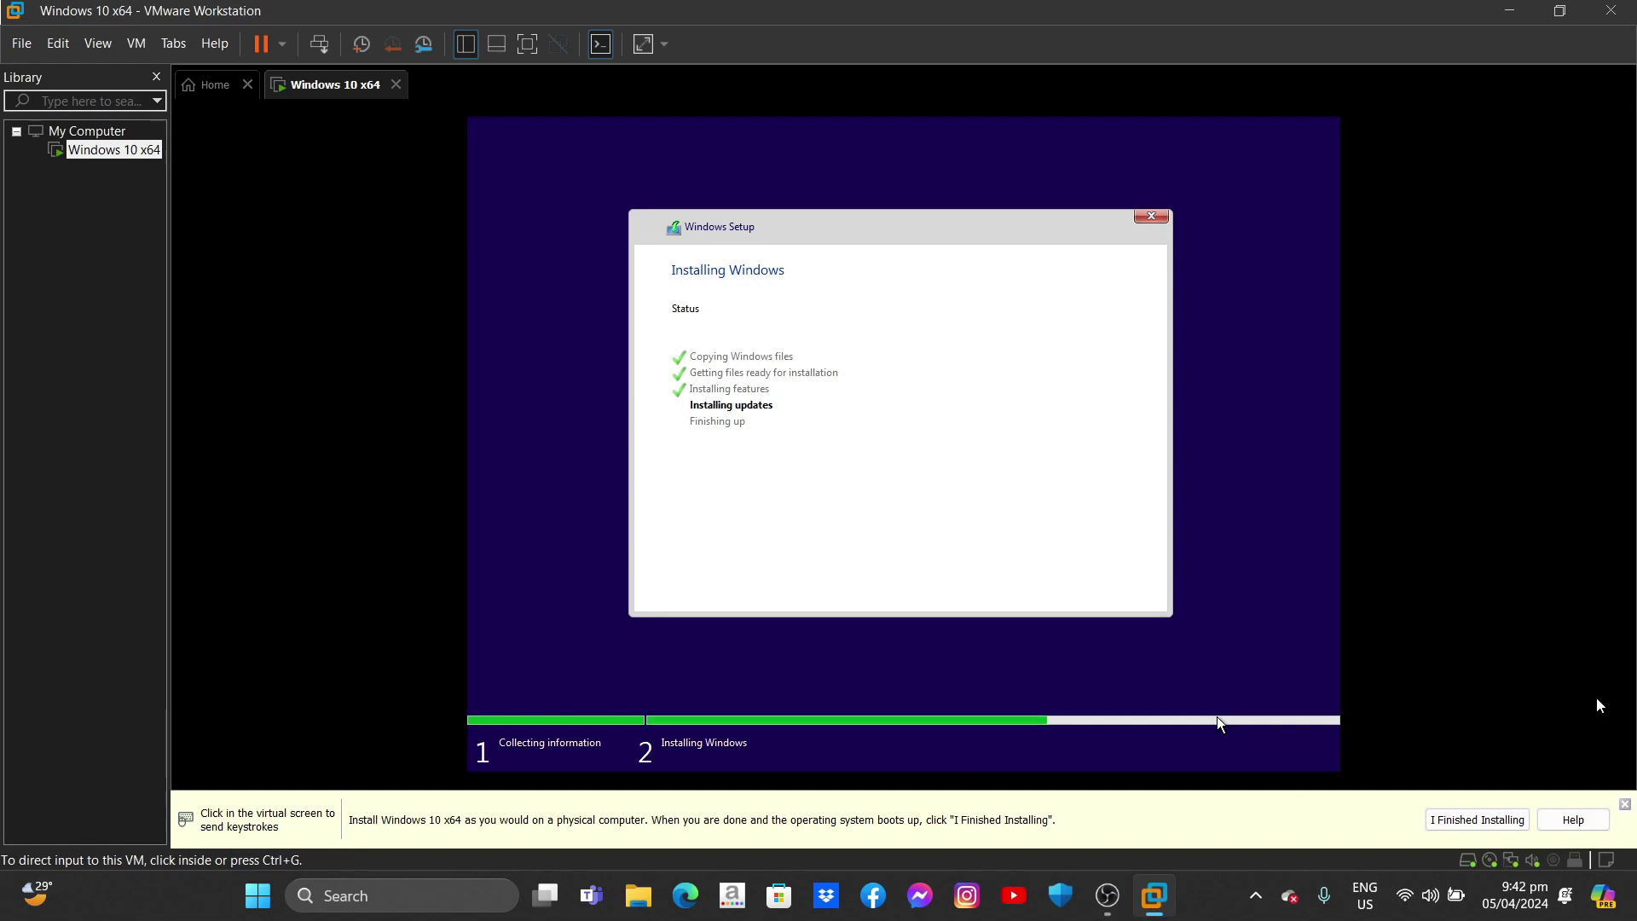
{"action": "left_click", "coordinate": [1594, 699]}
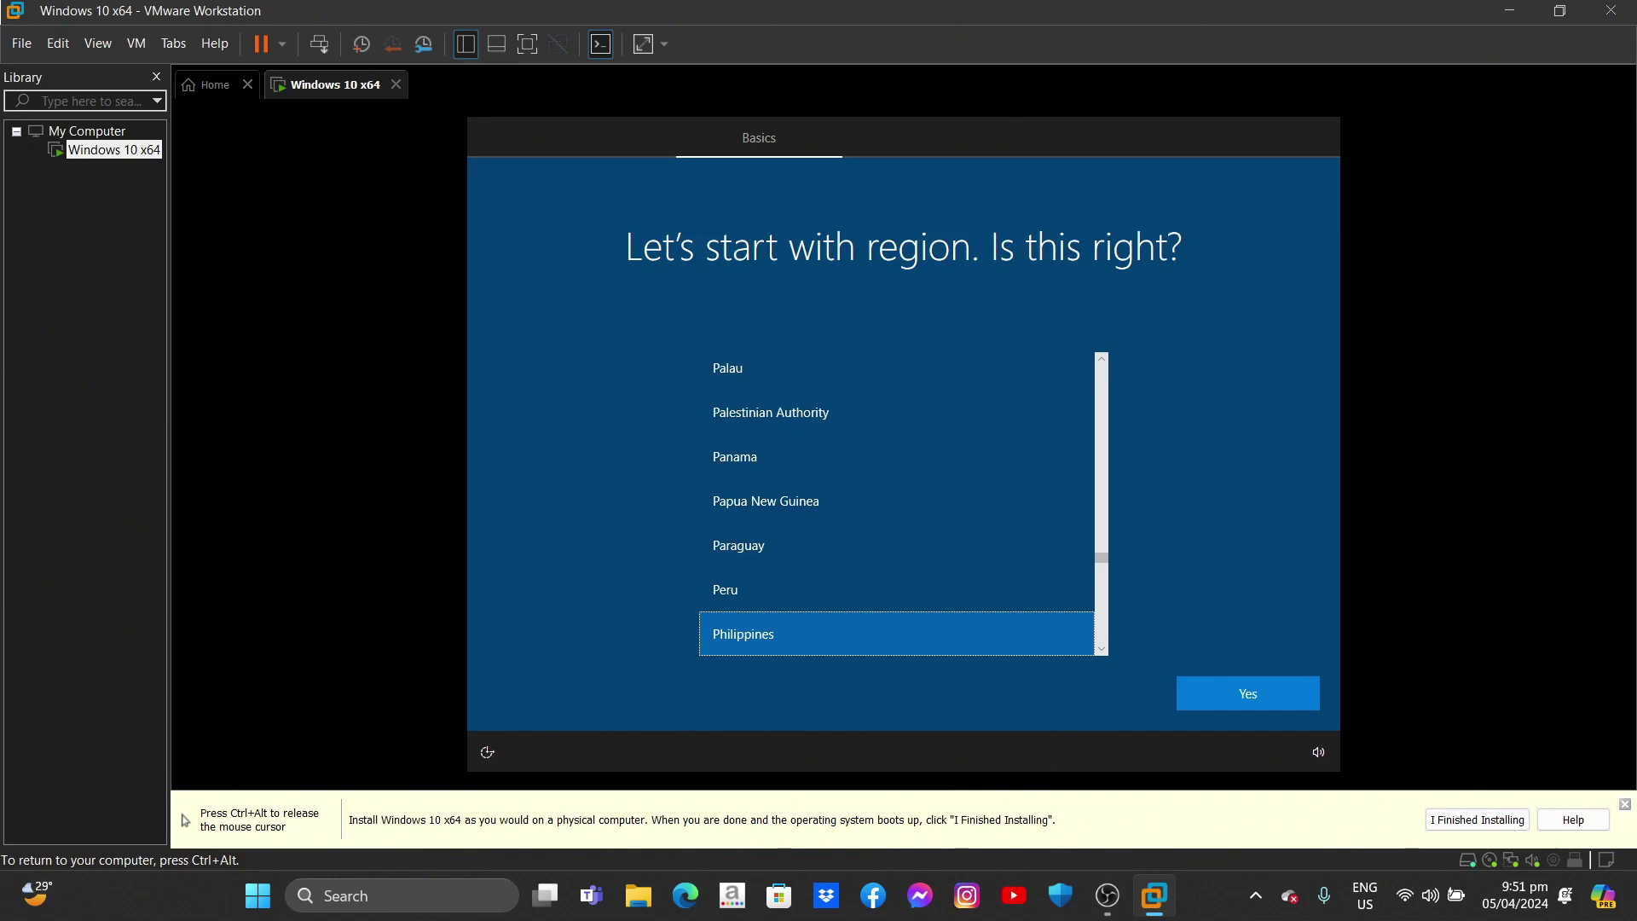
Confirm Philippines as the region and US as the keyboard layout, dismissing the host's Clock notification
{"action": "left_click", "coordinate": [1297, 704]}
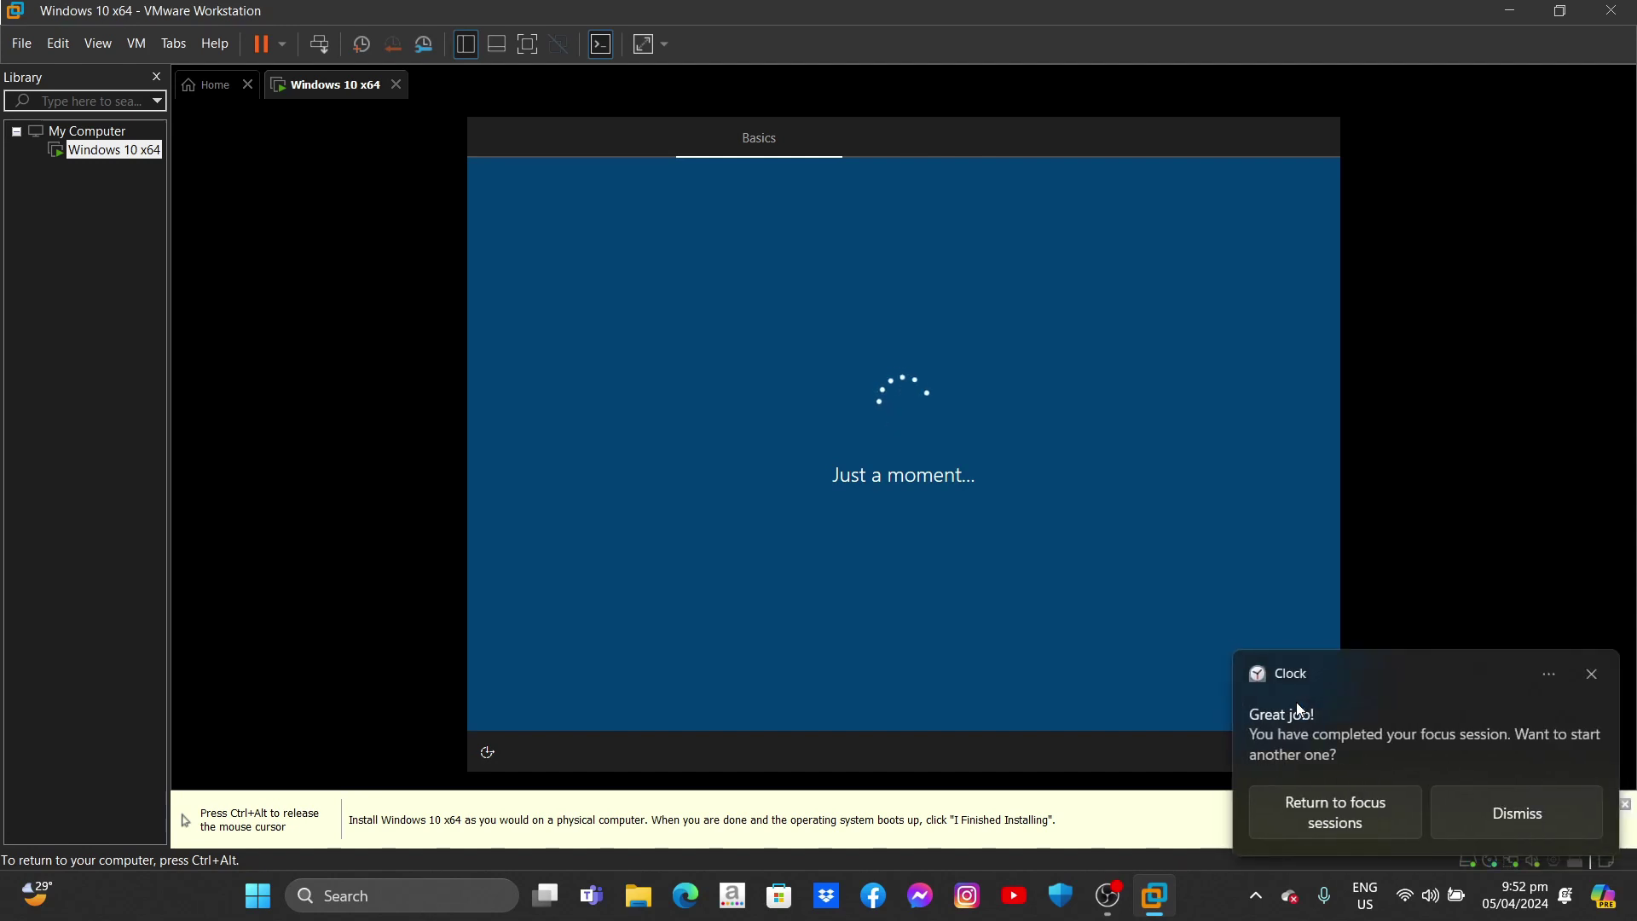
{"action": "left_click", "coordinate": [1591, 673]}
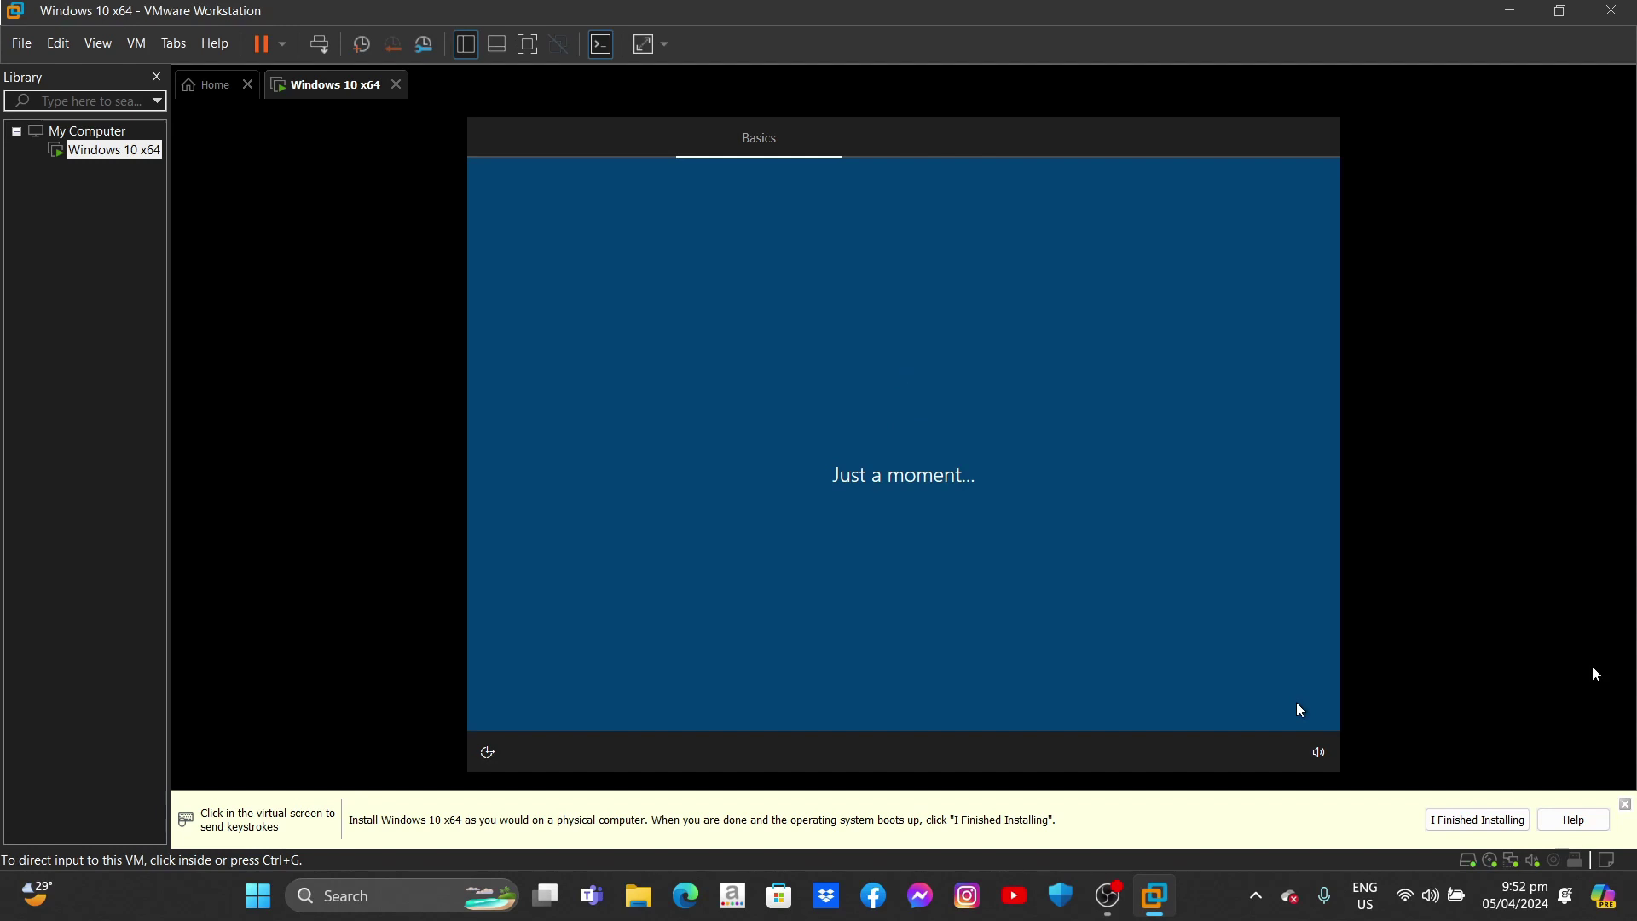
{"action": "left_click", "coordinate": [1242, 698]}
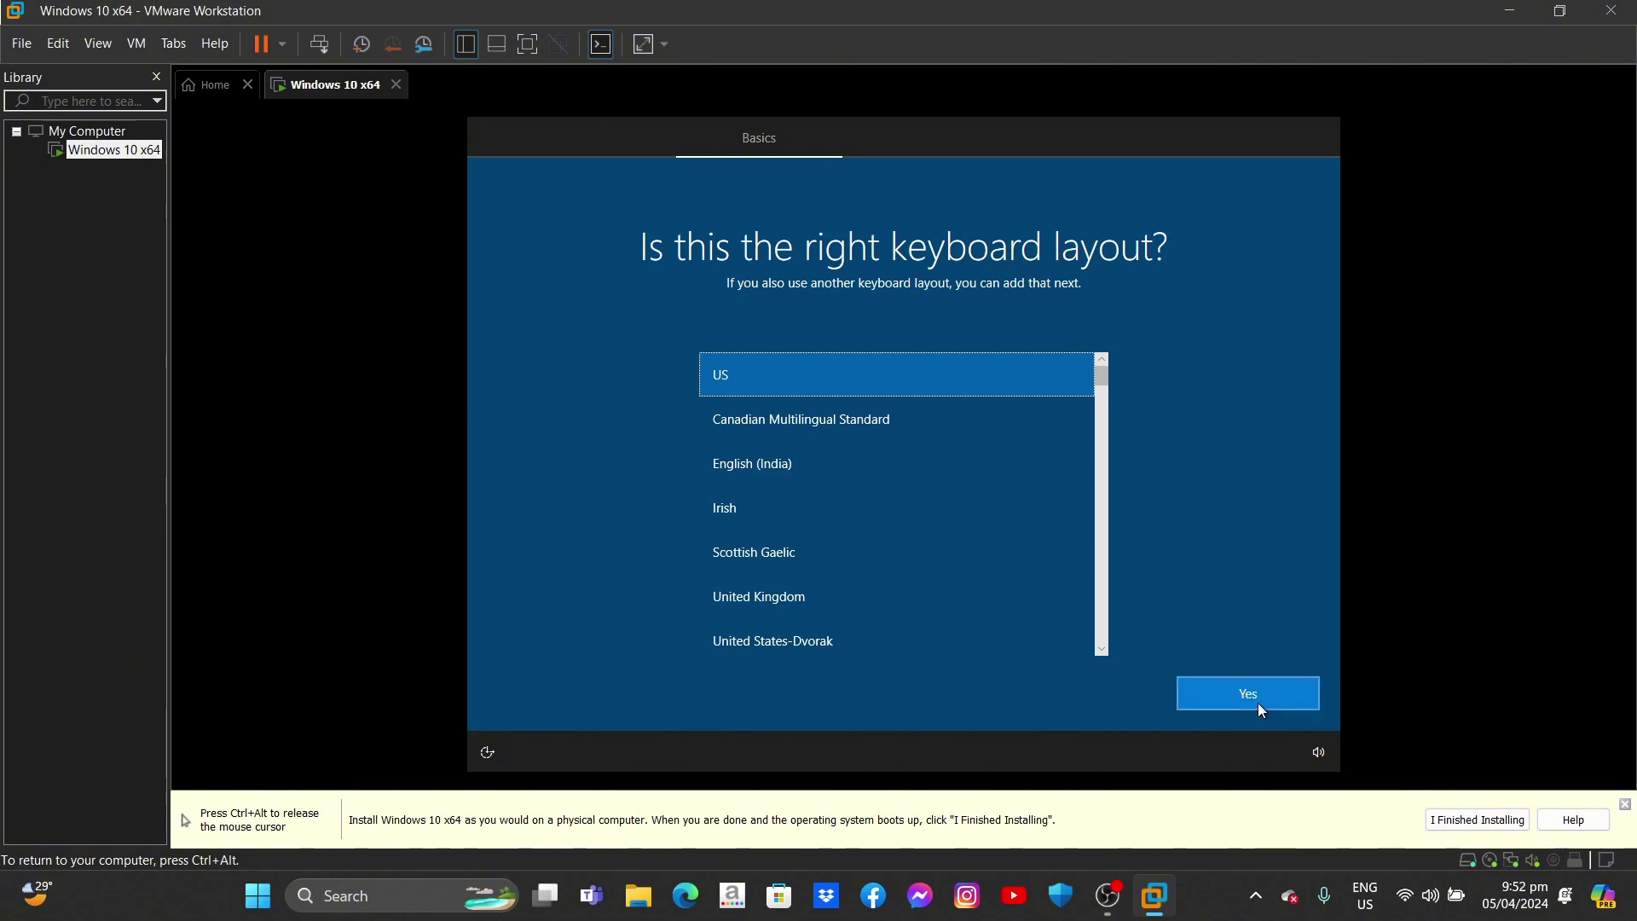
{"action": "left_click", "coordinate": [1259, 704]}
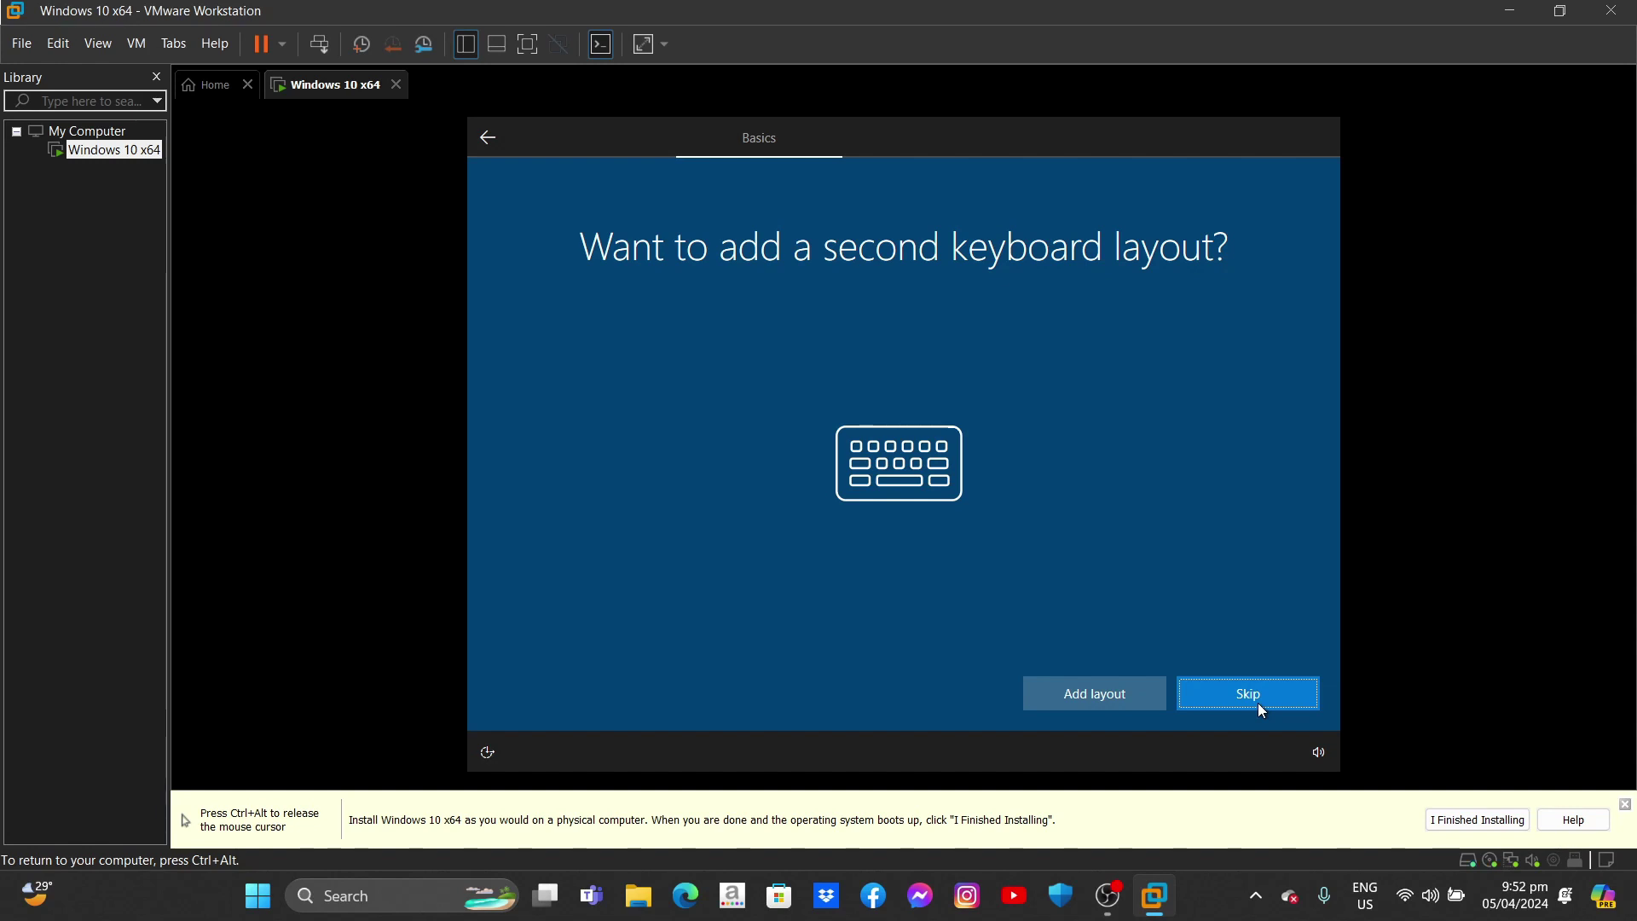
Skip adding a second keyboard layout and set up the device for personal use
{"action": "left_click", "coordinate": [1258, 703]}
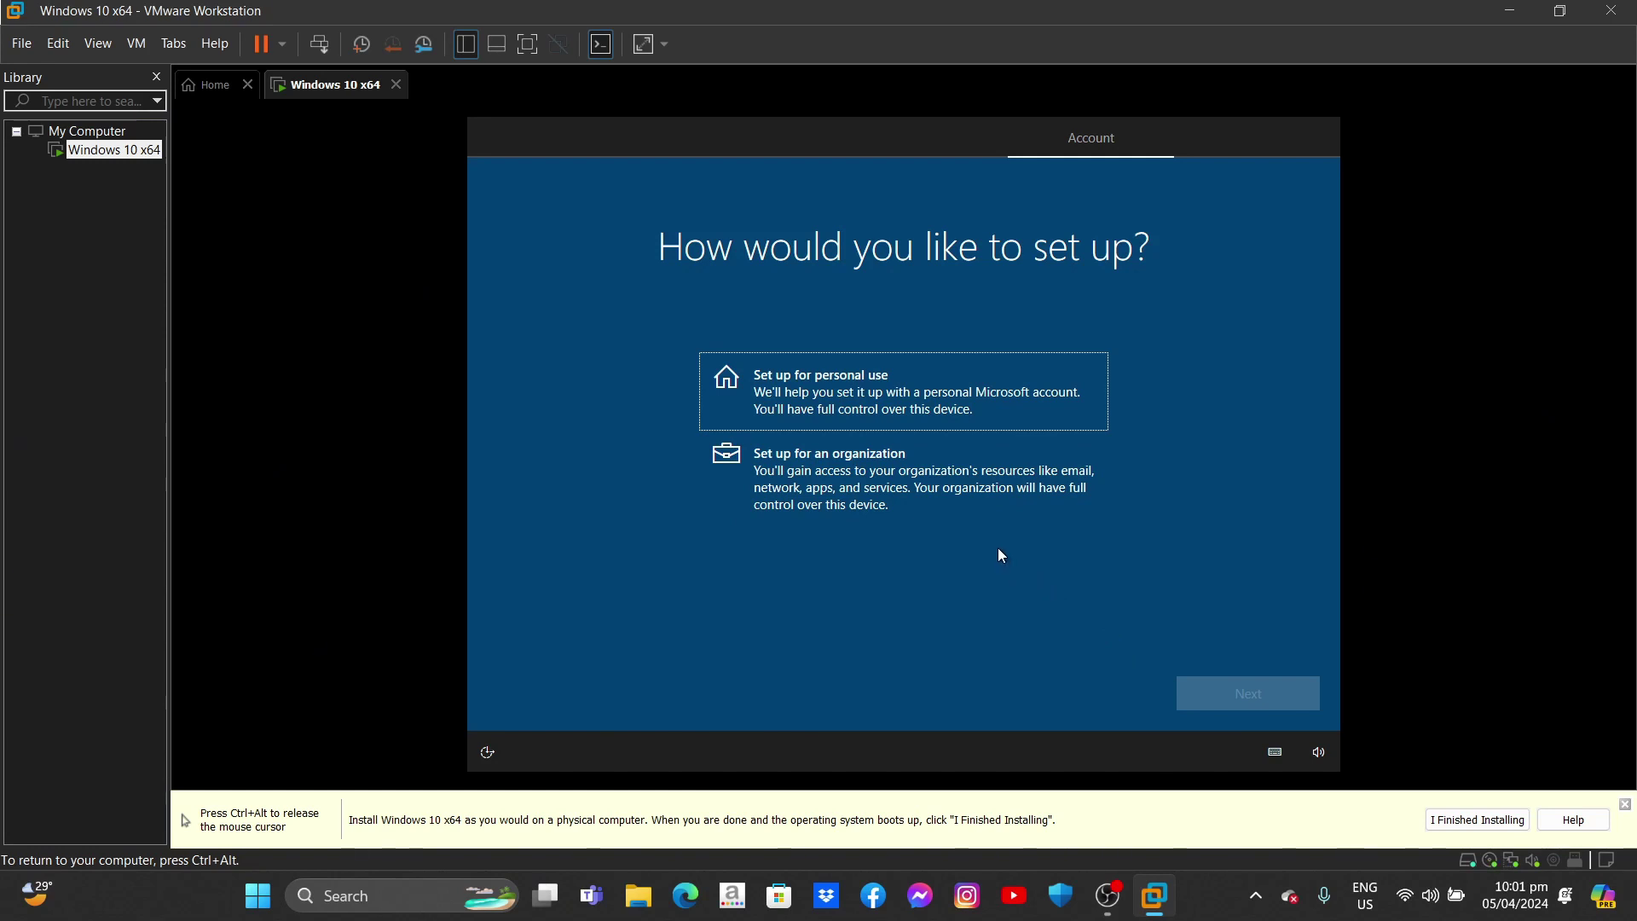
{"action": "left_click", "coordinate": [938, 518]}
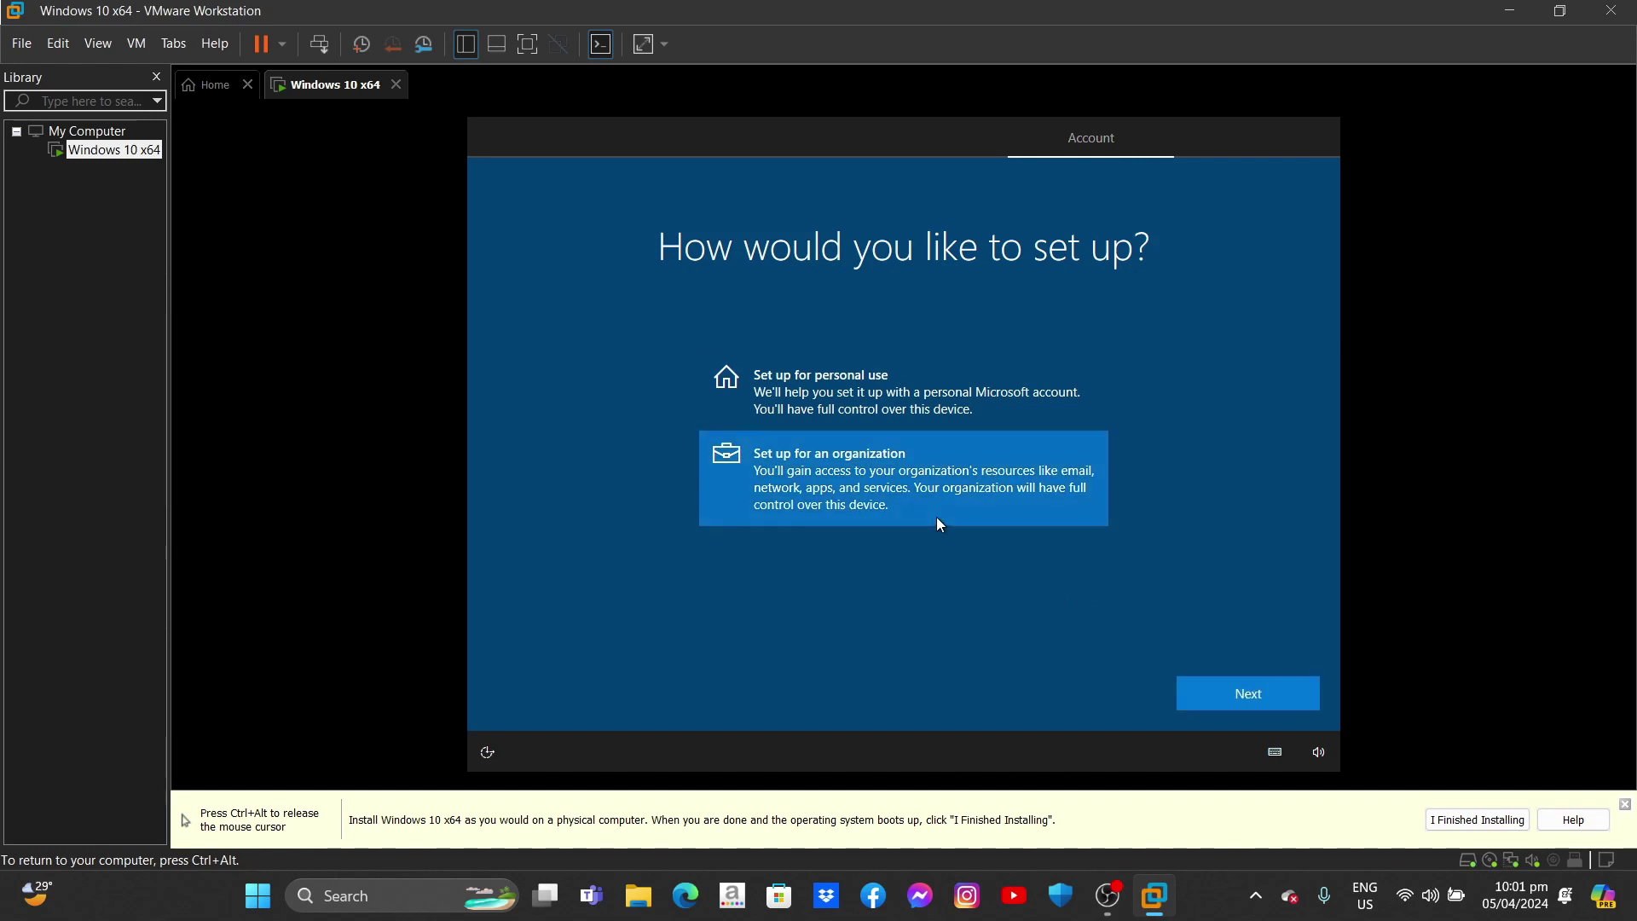
{"action": "left_click", "coordinate": [958, 422]}
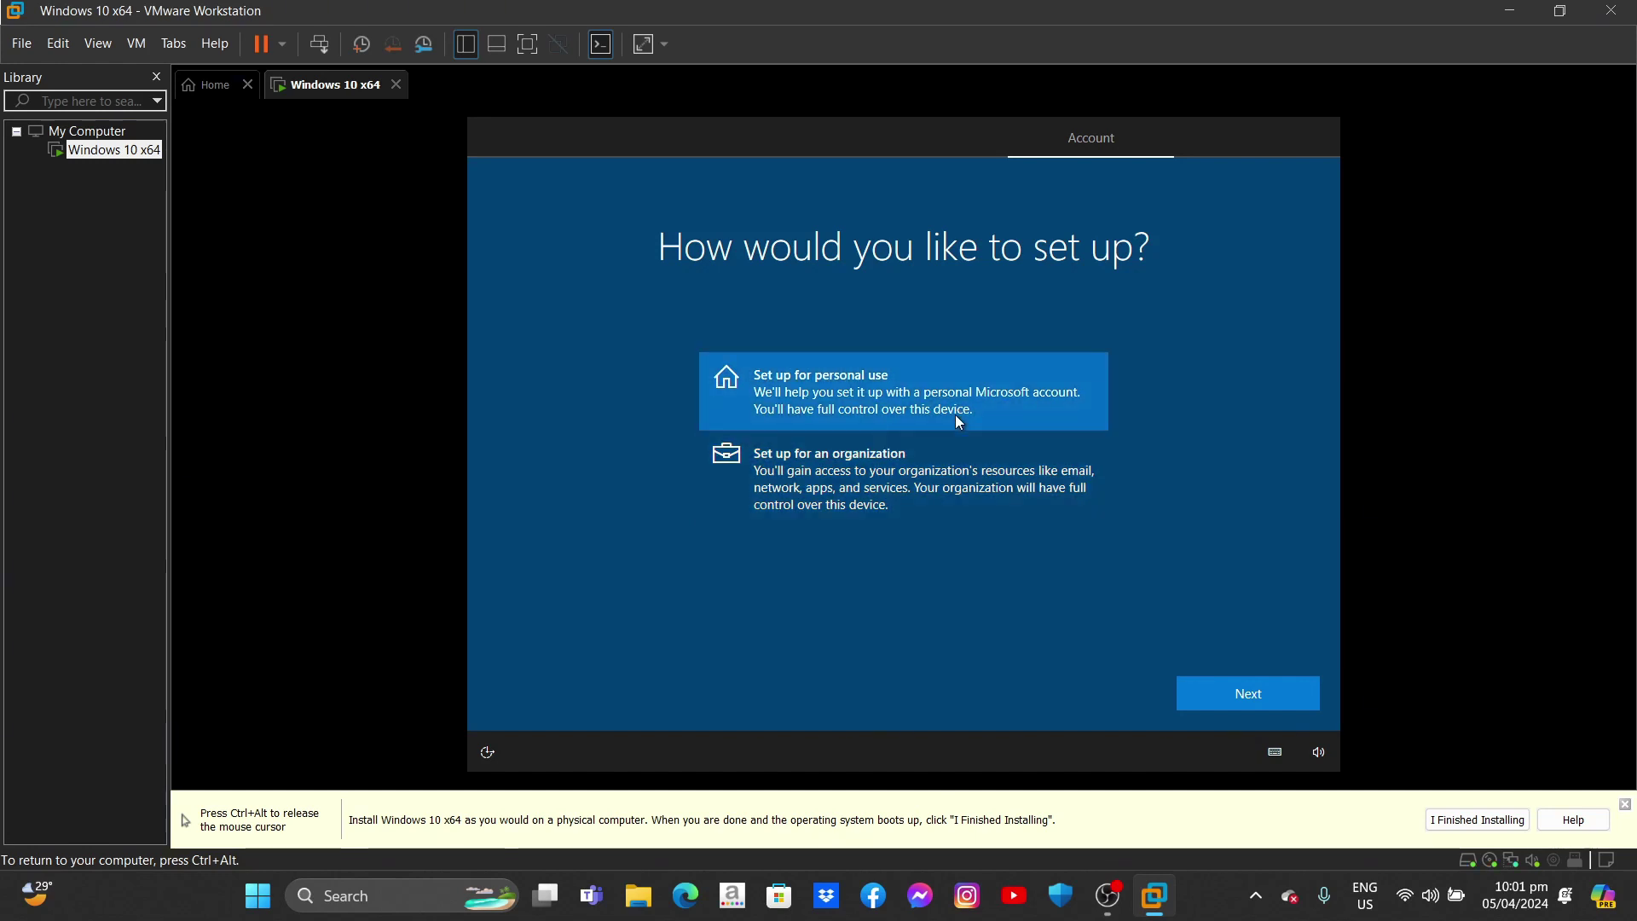
{"action": "left_click", "coordinate": [1217, 695]}
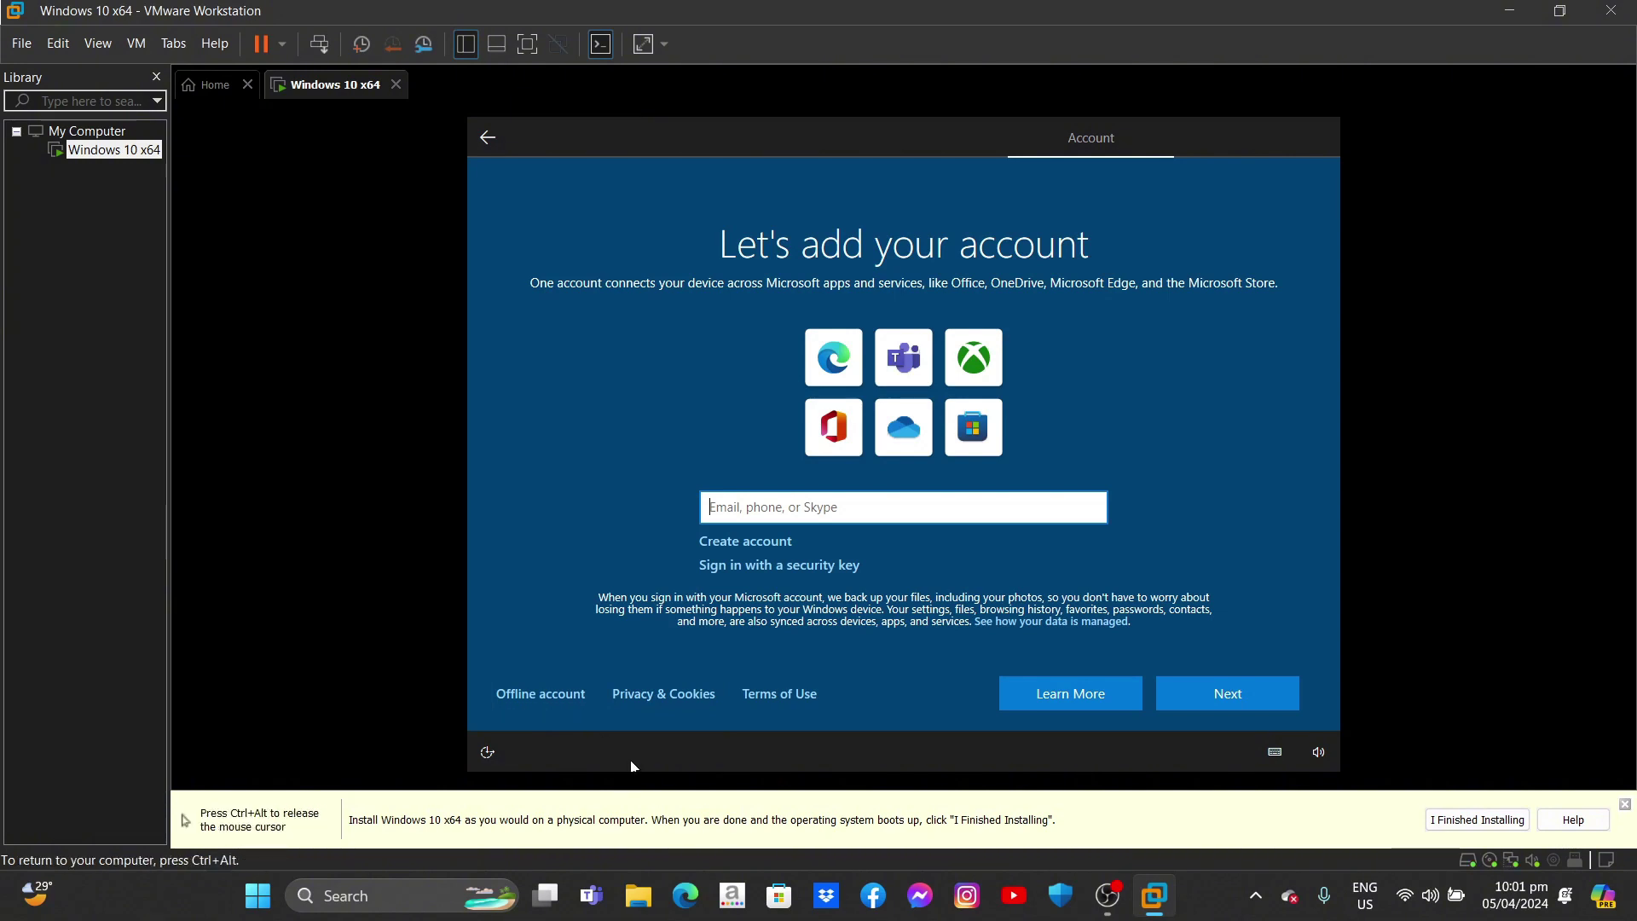
Create an offline account with the limited experience, name it VMWare and leave its password blank
{"action": "left_click", "coordinate": [552, 704]}
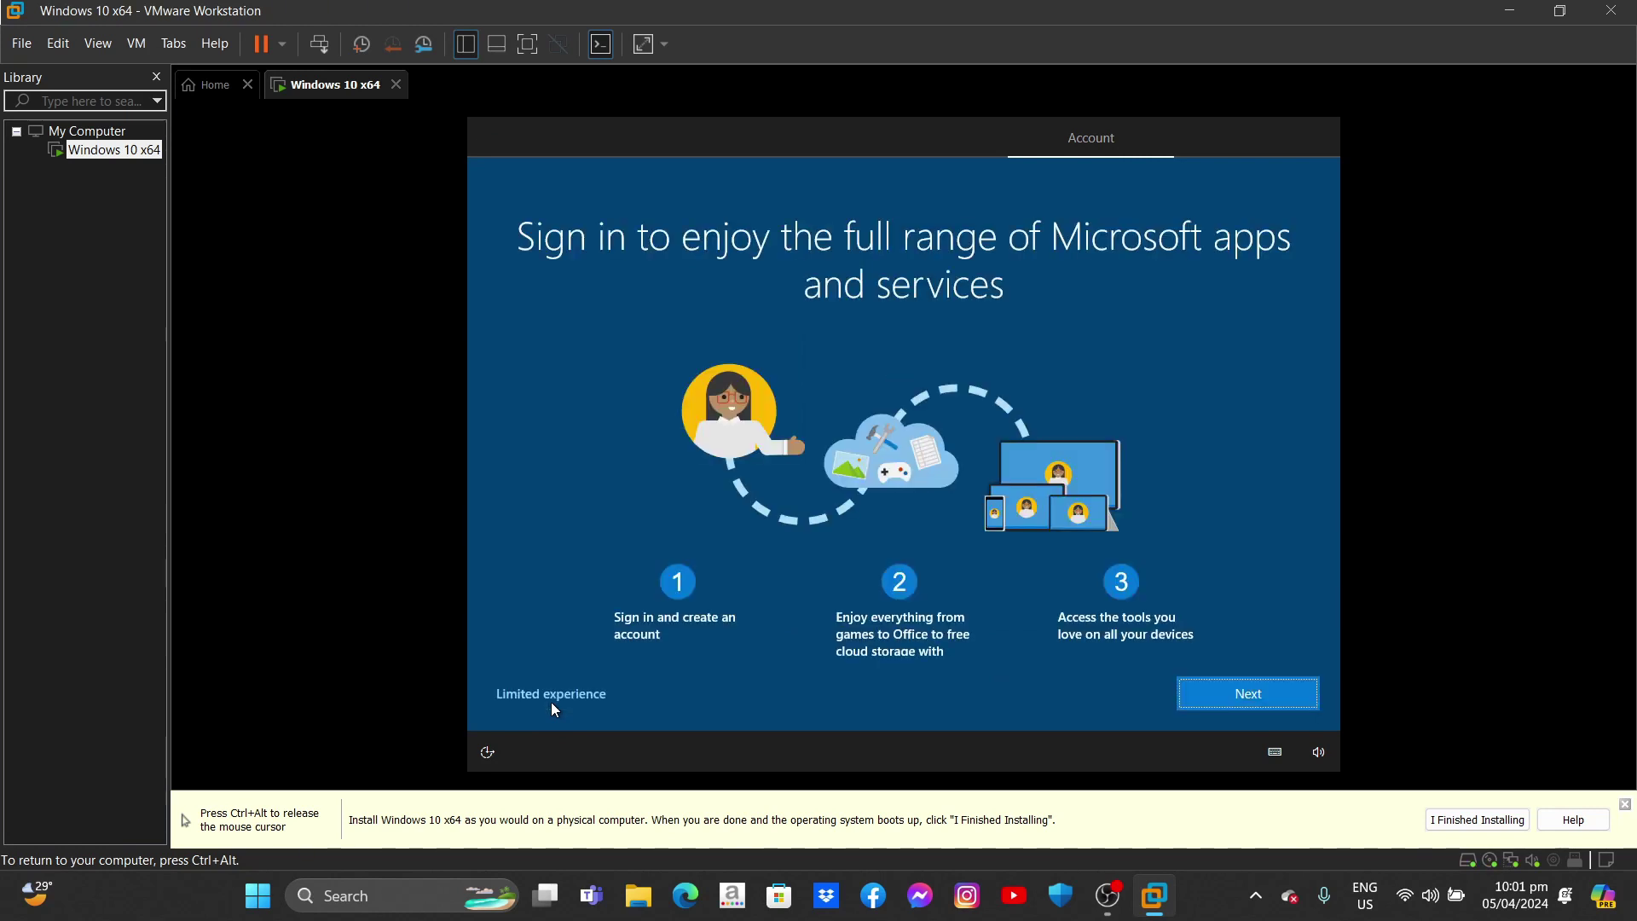
{"action": "left_click", "coordinate": [556, 692]}
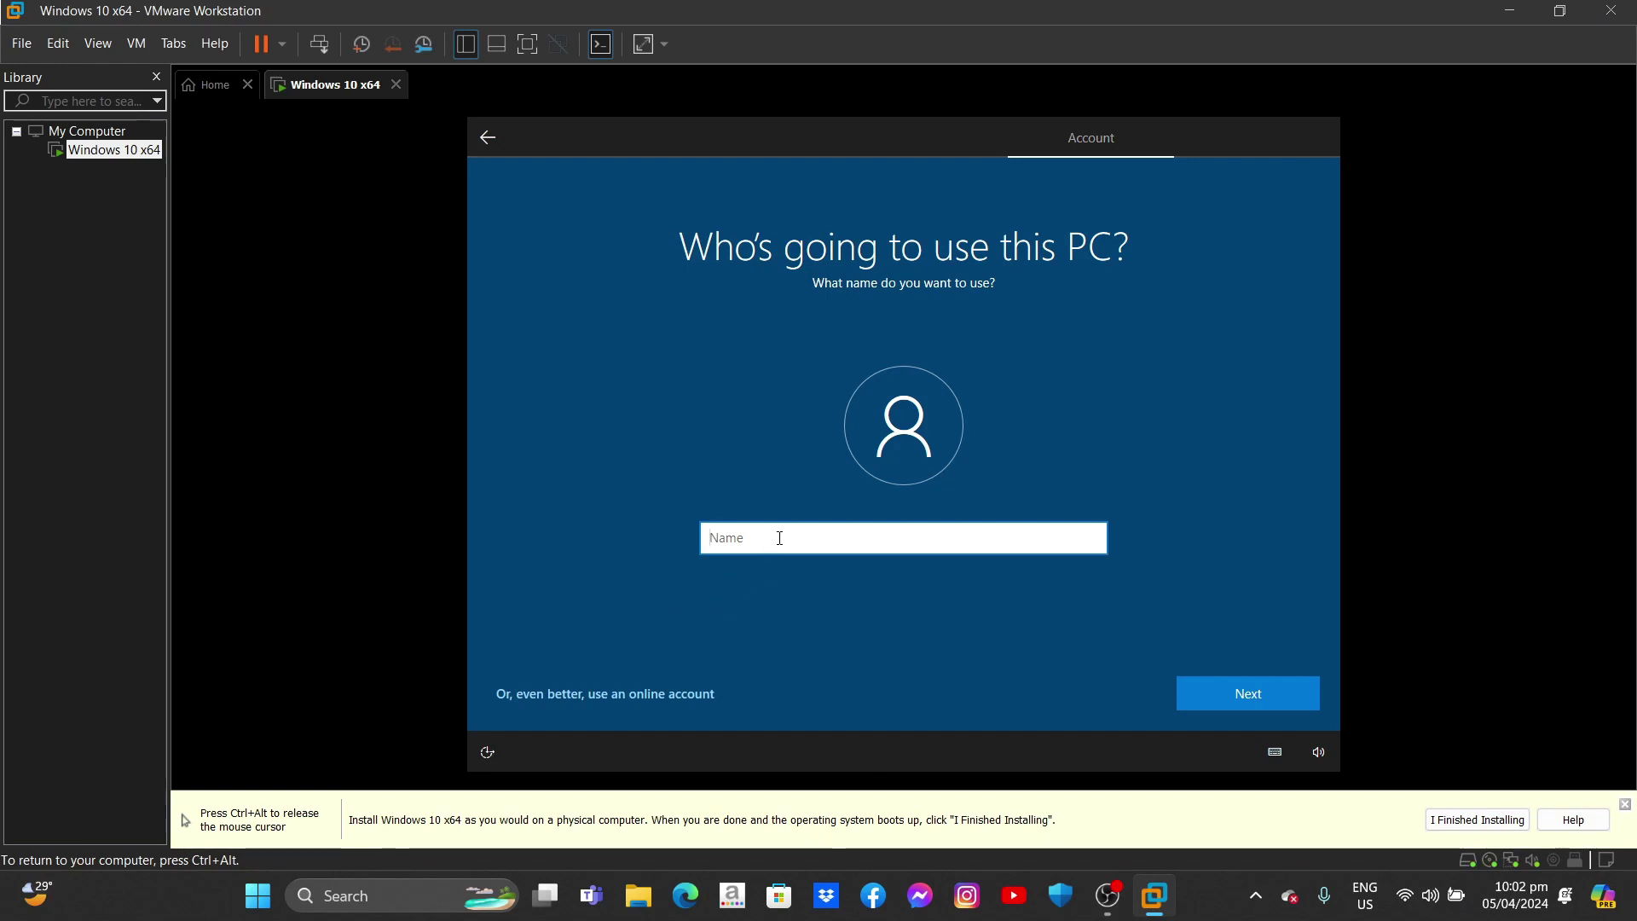
{"action": "type", "text": "VMWare"}
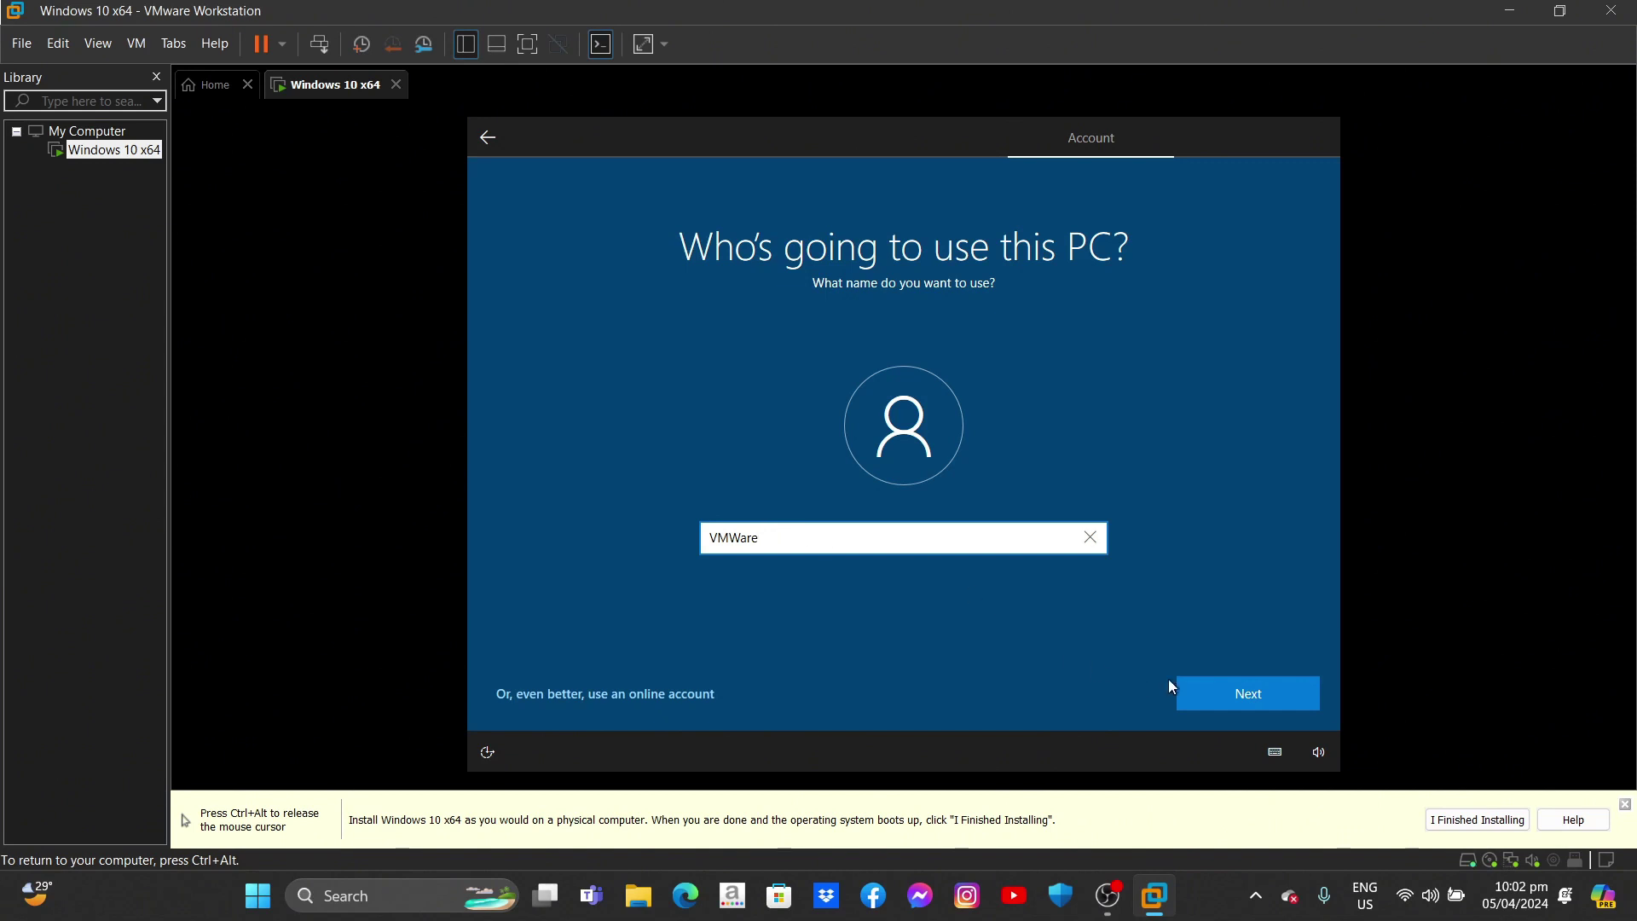
{"action": "left_click", "coordinate": [1250, 697]}
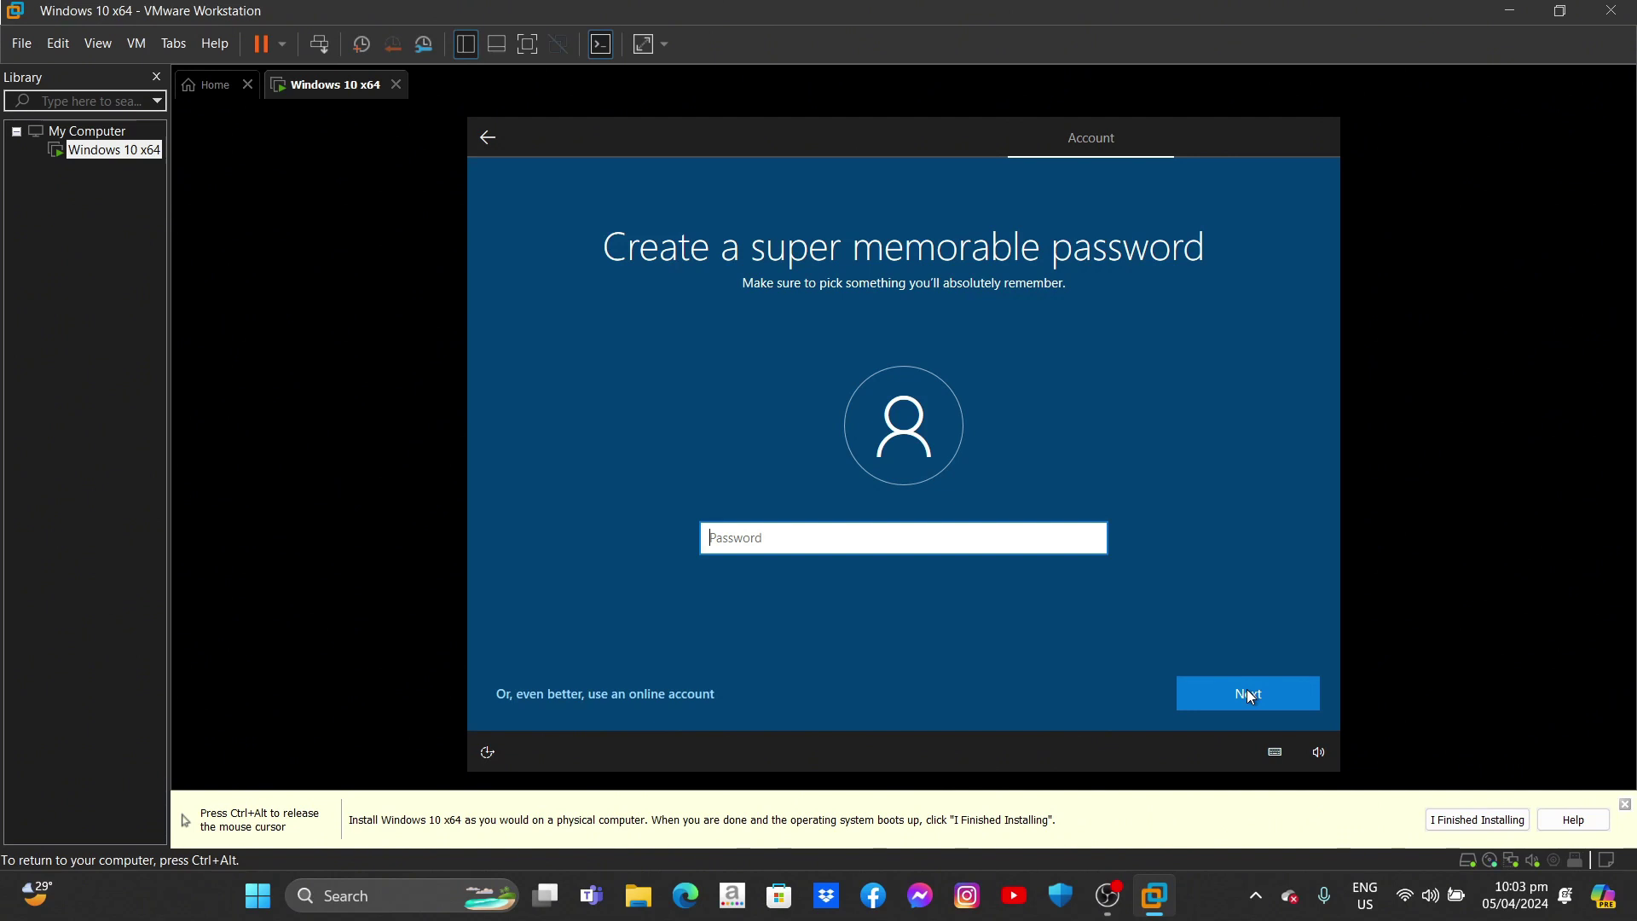
{"action": "left_click", "coordinate": [1292, 690]}
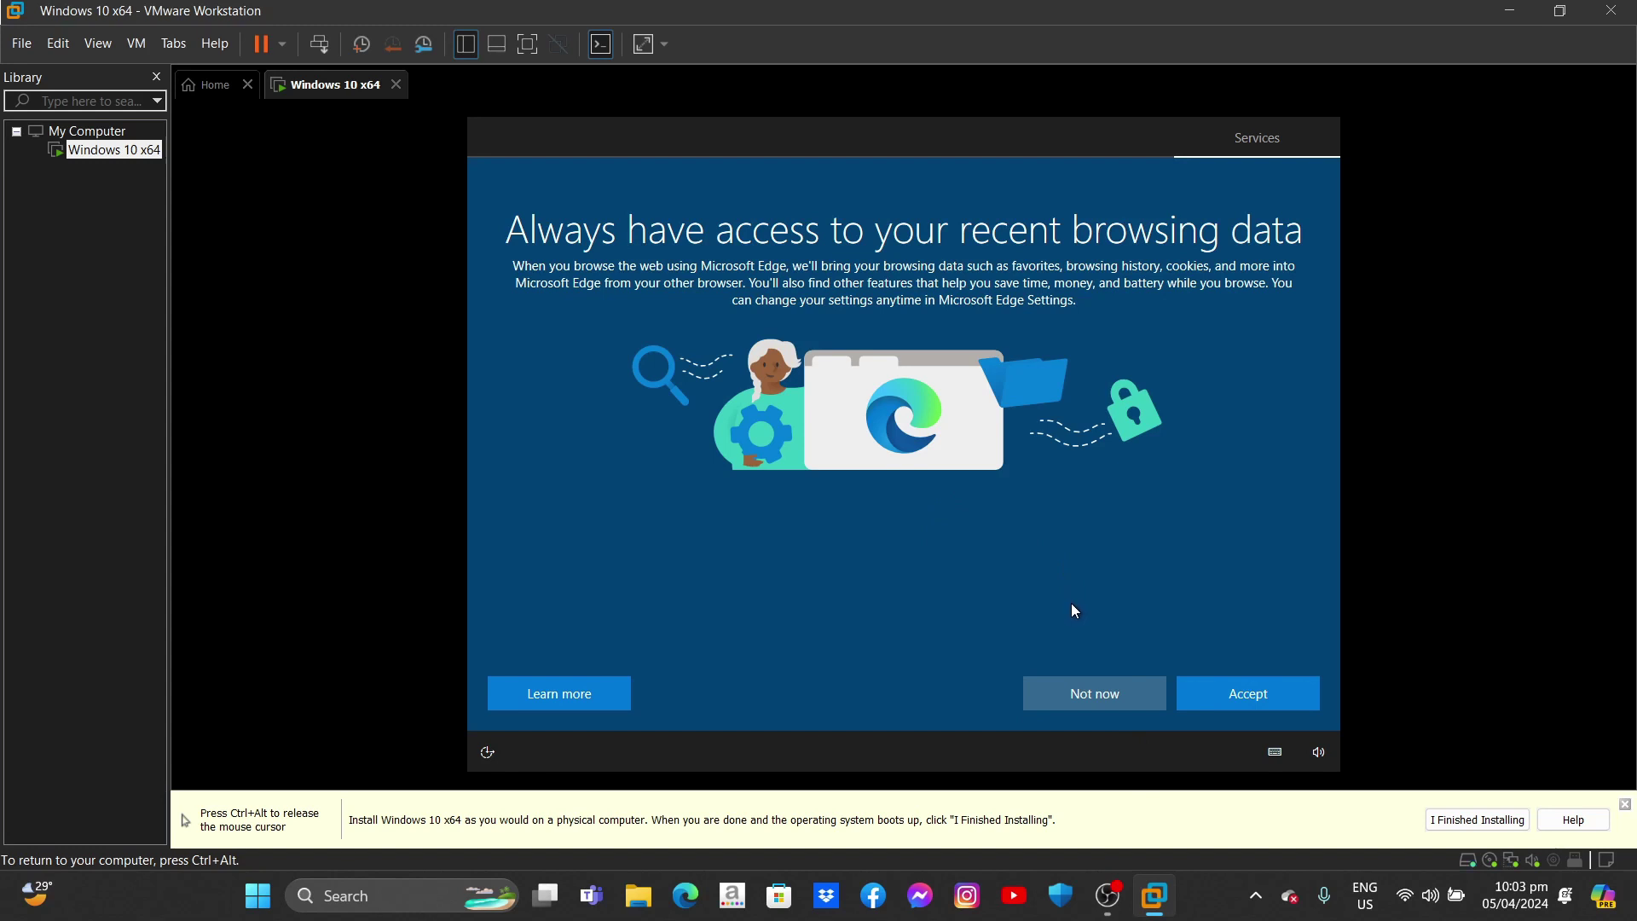
Accept the browsing data access and save the privacy settings with all six options turned off, sending only required diagnostic data
{"action": "left_click", "coordinate": [1279, 697]}
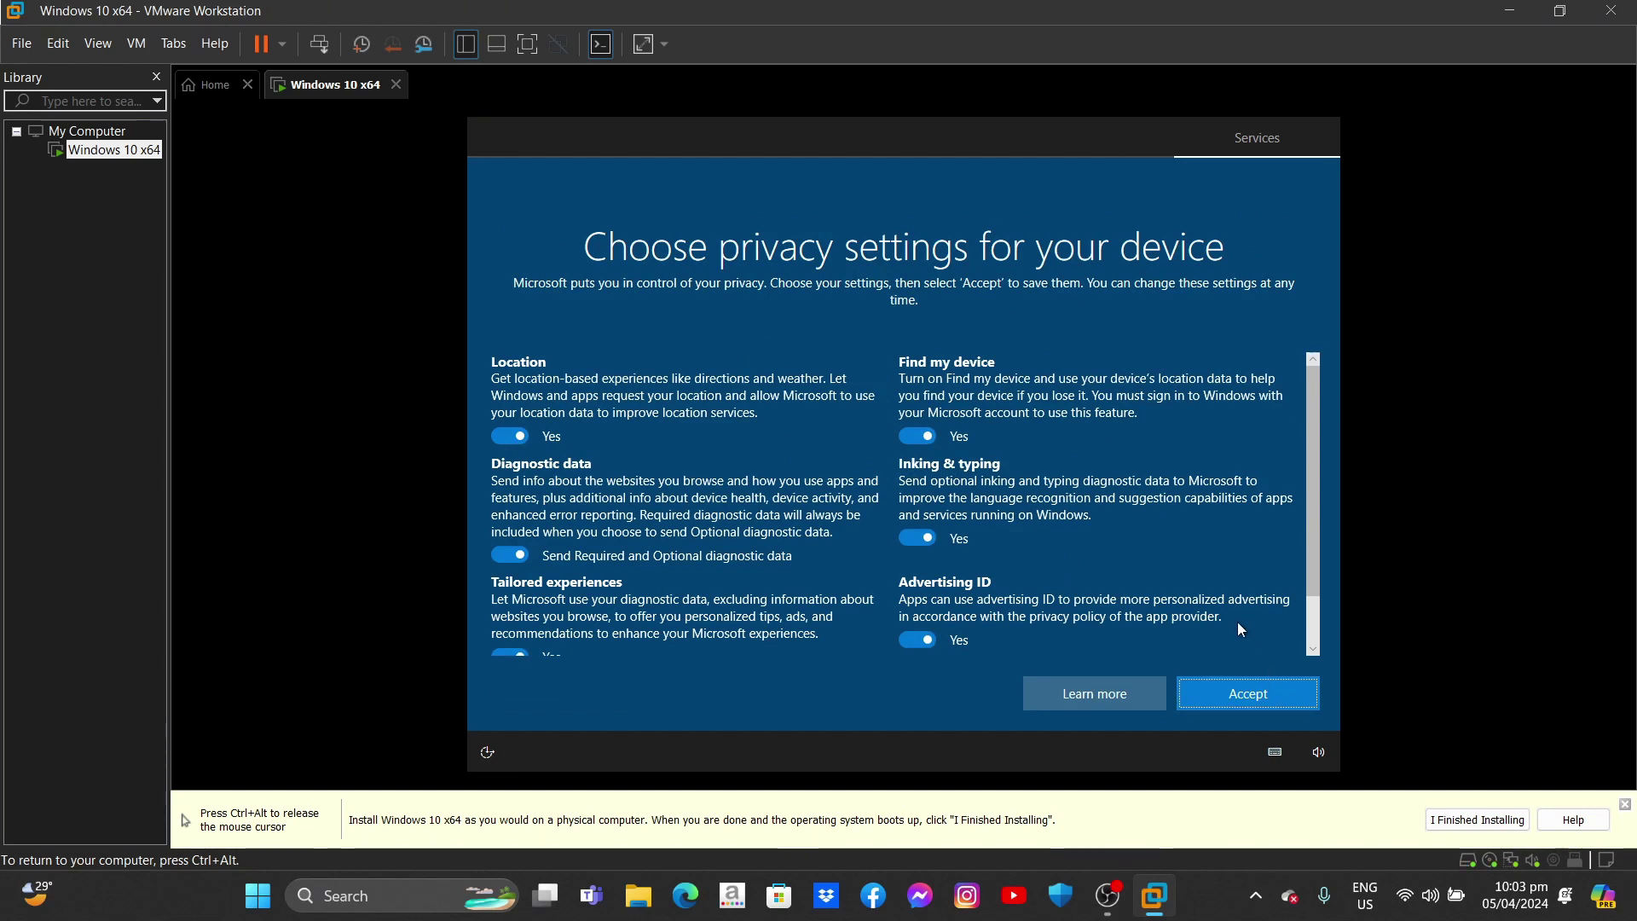
{"action": "scroll", "coordinate": [1047, 481], "scroll_direction": "down", "scroll_amount": 1}
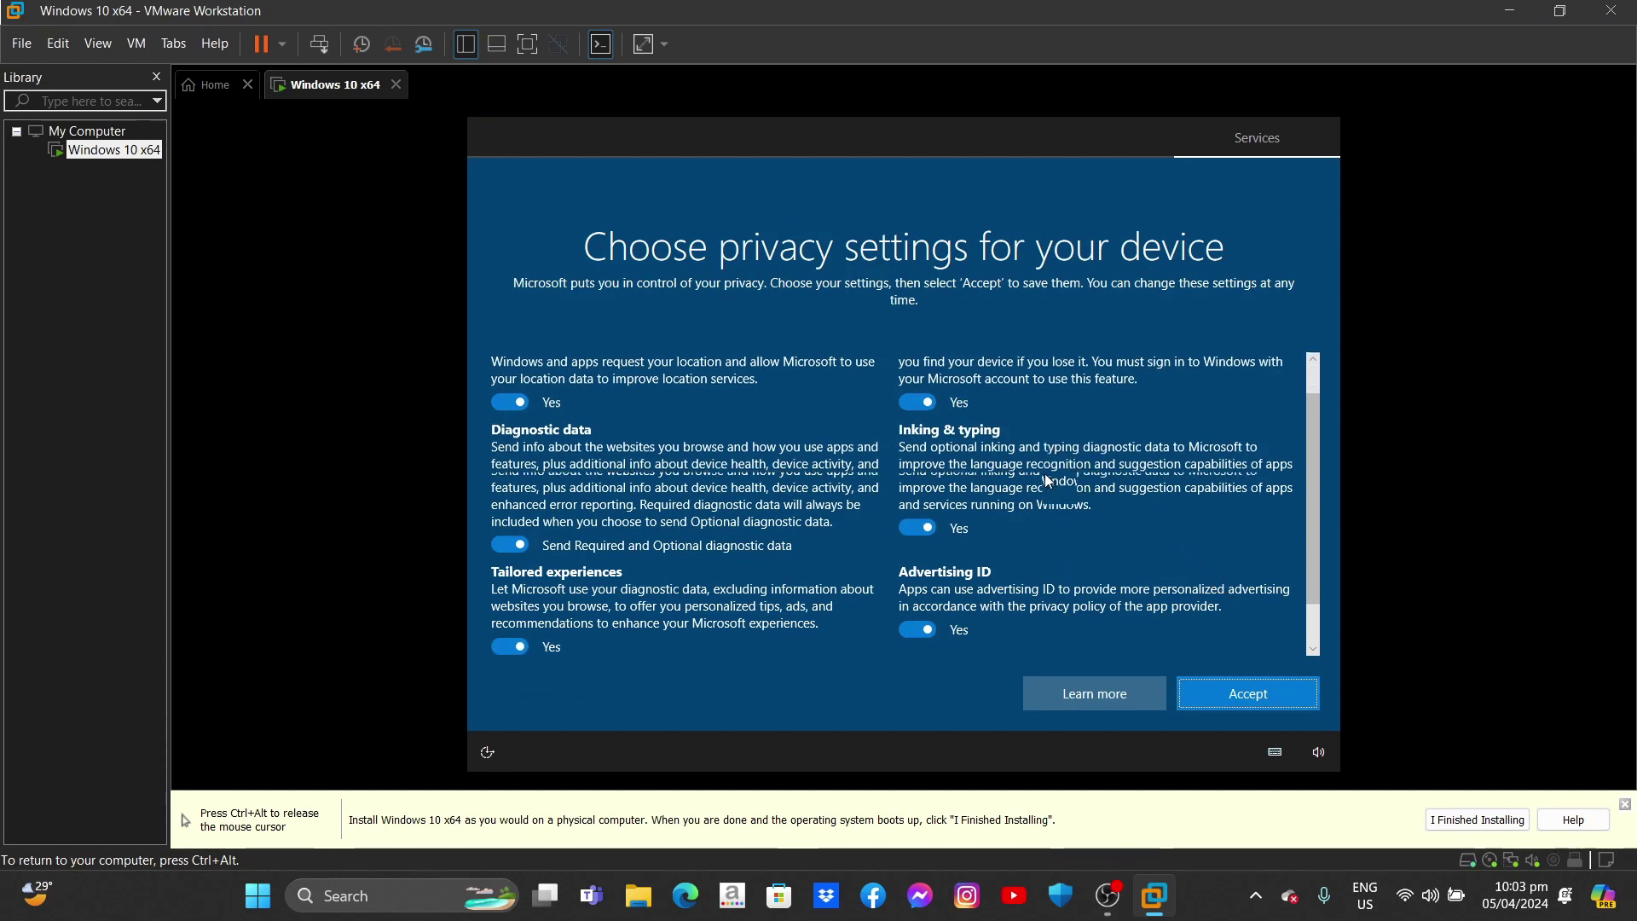
{"action": "scroll", "coordinate": [1047, 480], "scroll_direction": "up", "scroll_amount": 1}
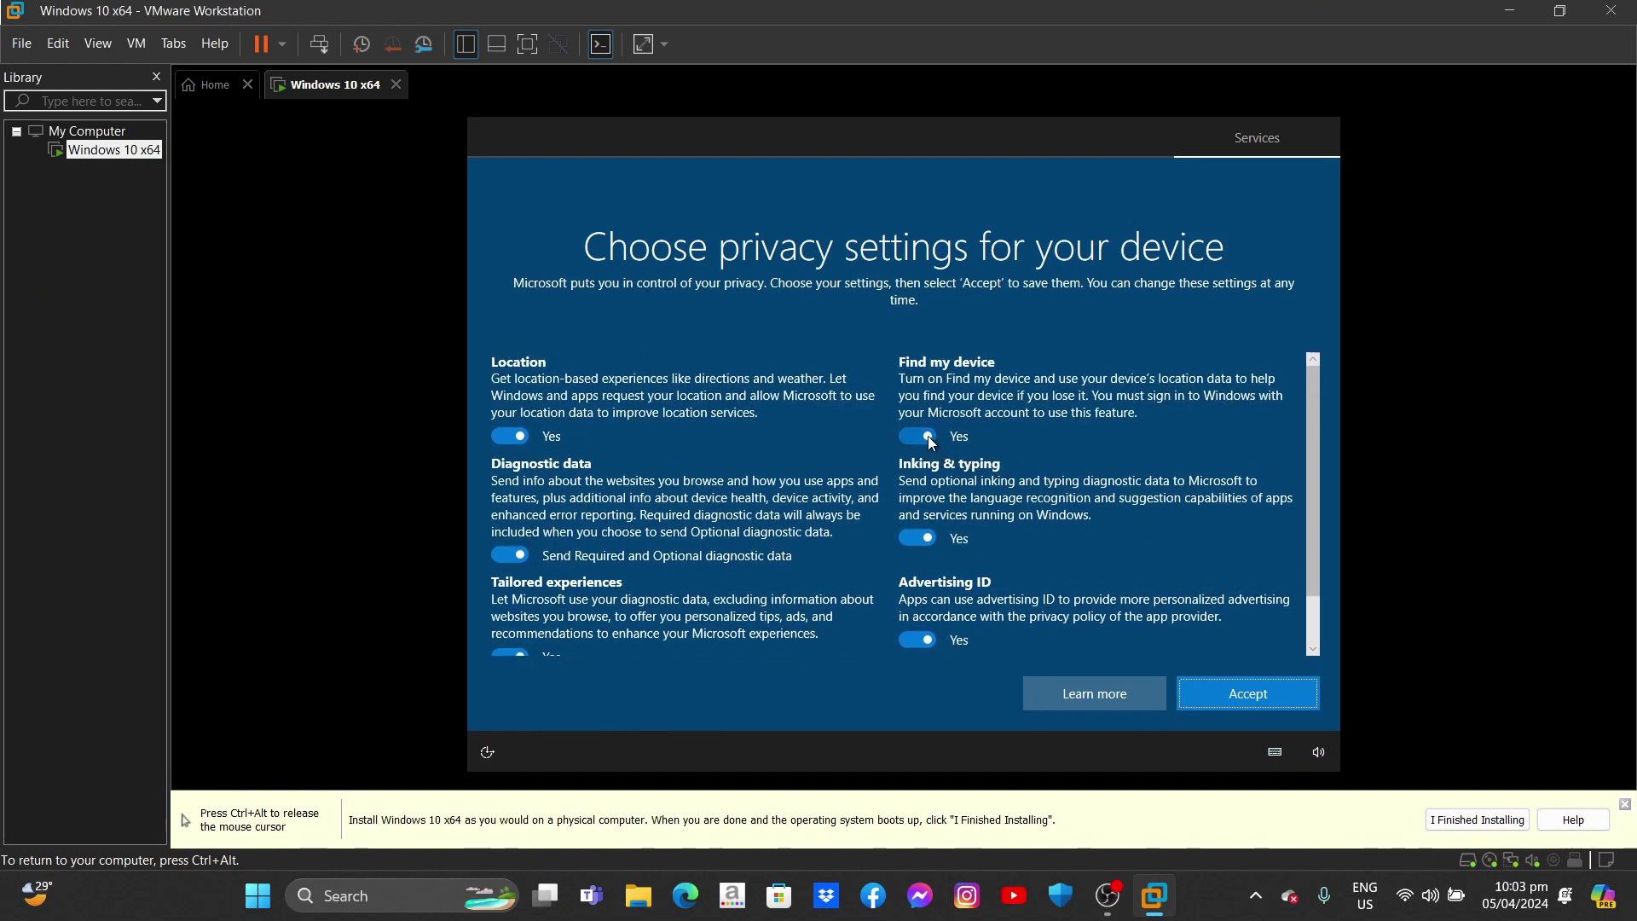
{"action": "scroll", "coordinate": [1006, 431], "scroll_direction": "down", "scroll_amount": 1}
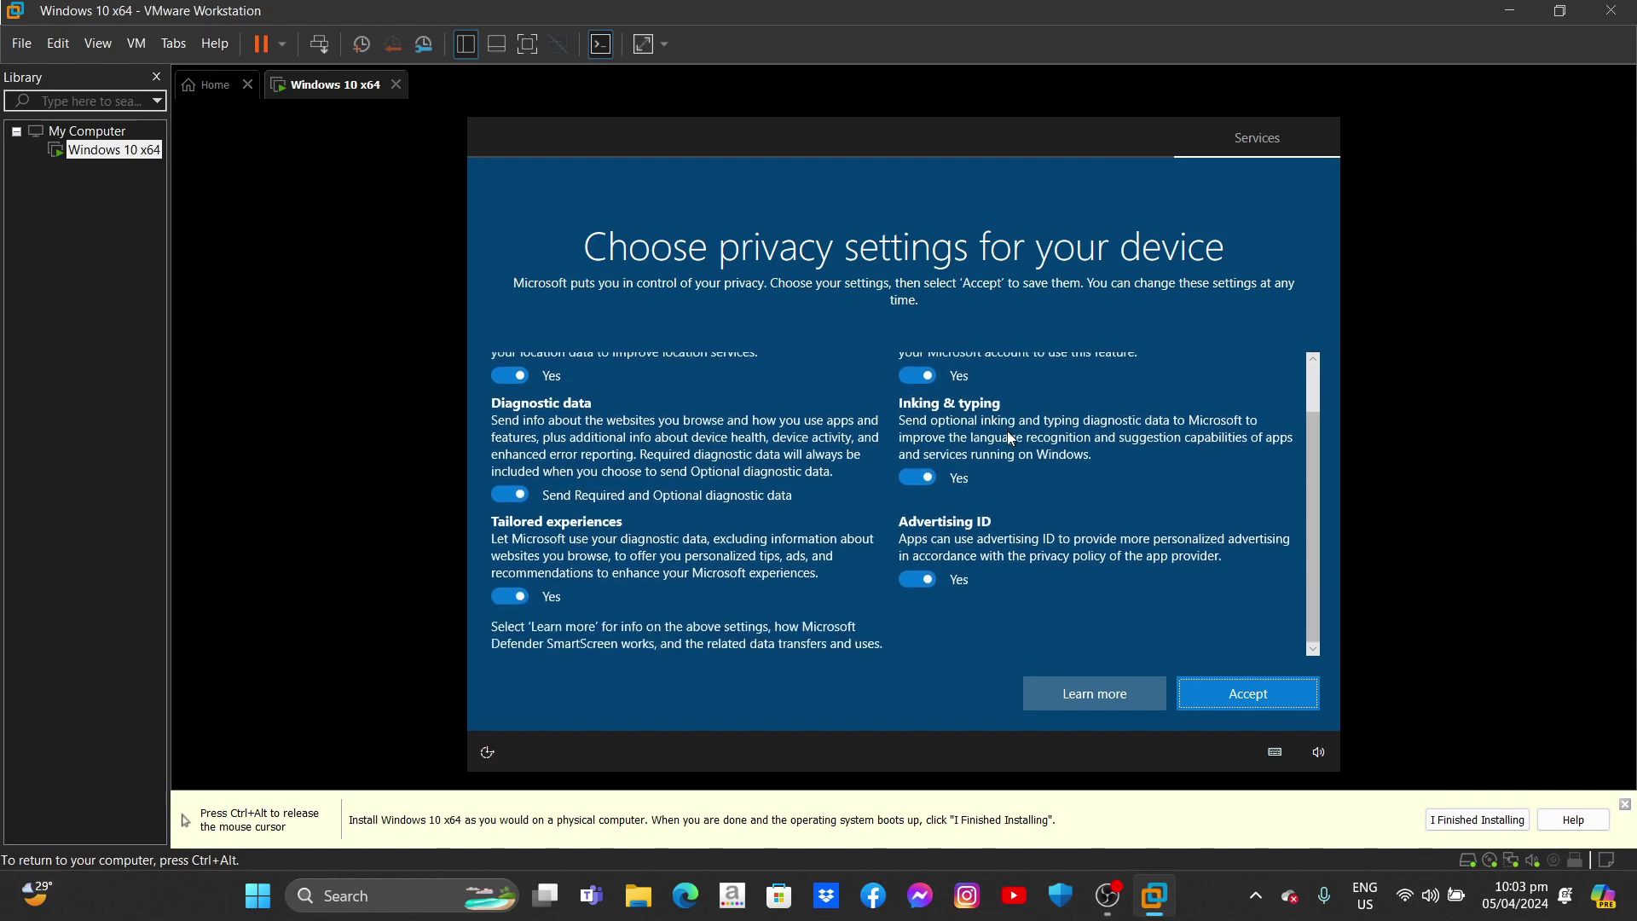
{"action": "scroll", "coordinate": [1006, 432], "scroll_direction": "up", "scroll_amount": 1}
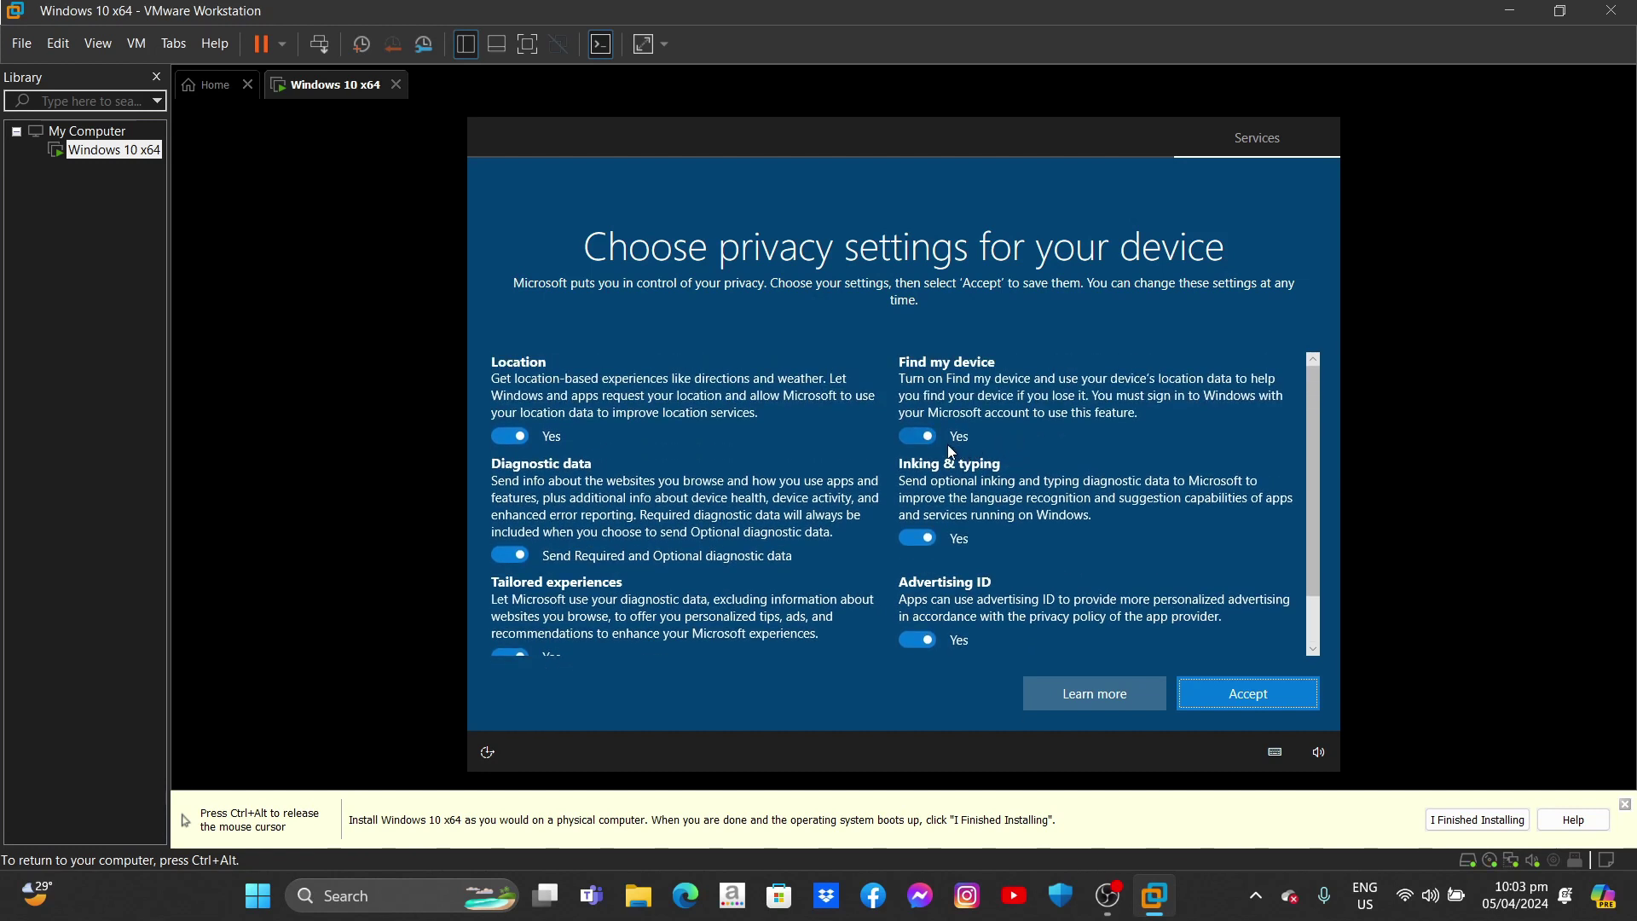
{"action": "left_click", "coordinate": [922, 437]}
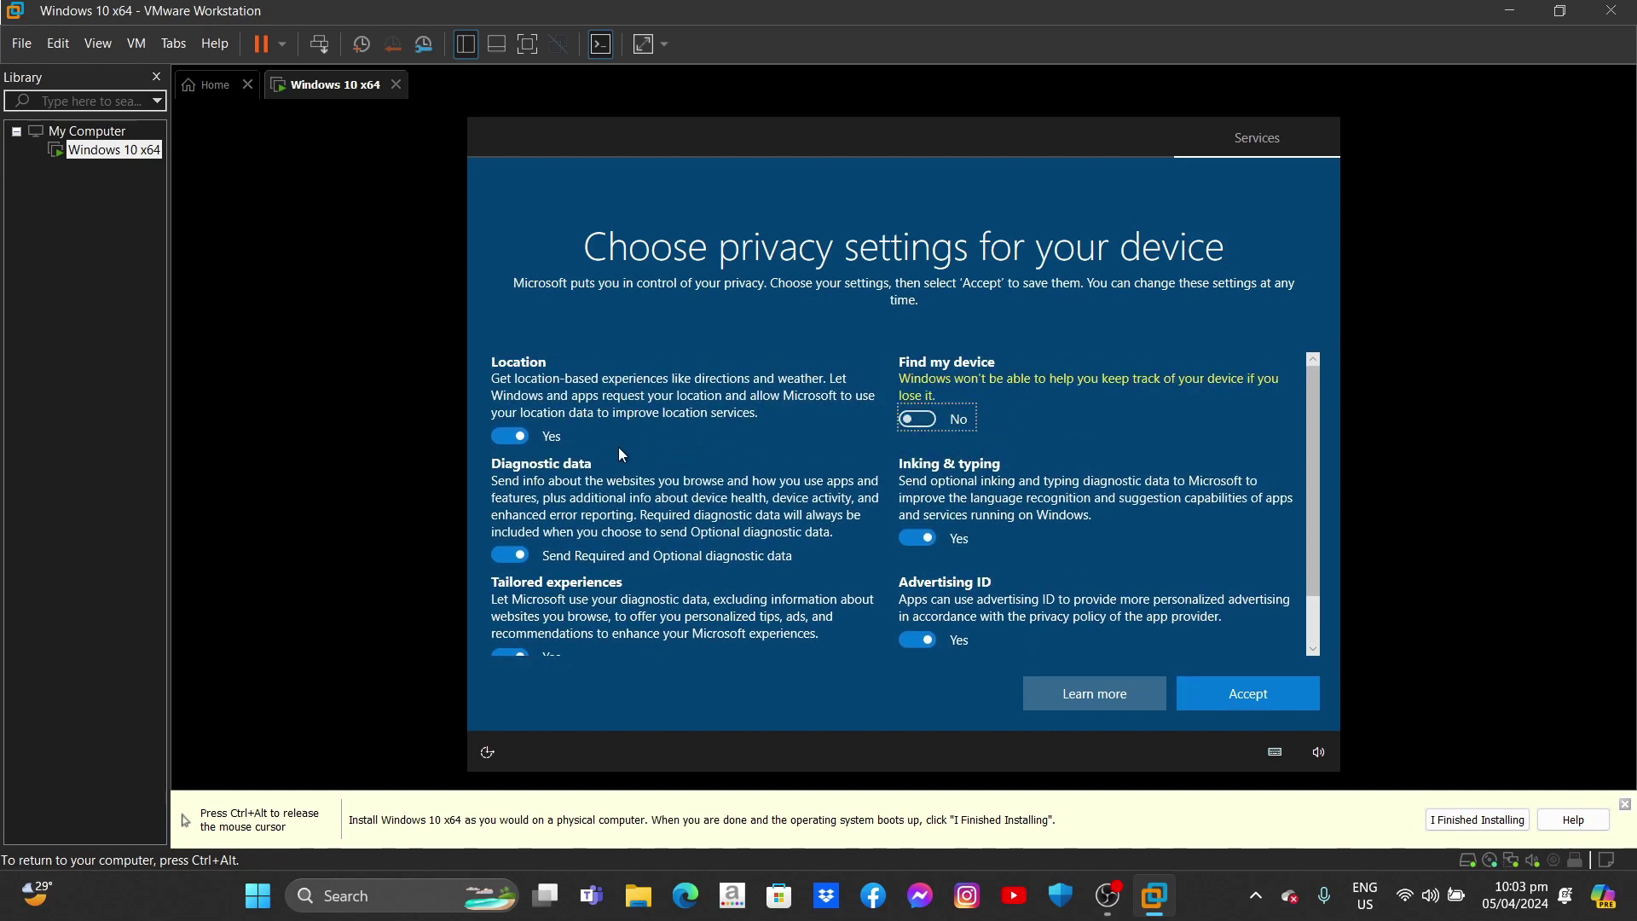
{"action": "left_click", "coordinate": [509, 436]}
{"action": "left_click", "coordinate": [509, 537]}
{"action": "left_click", "coordinate": [927, 539]}
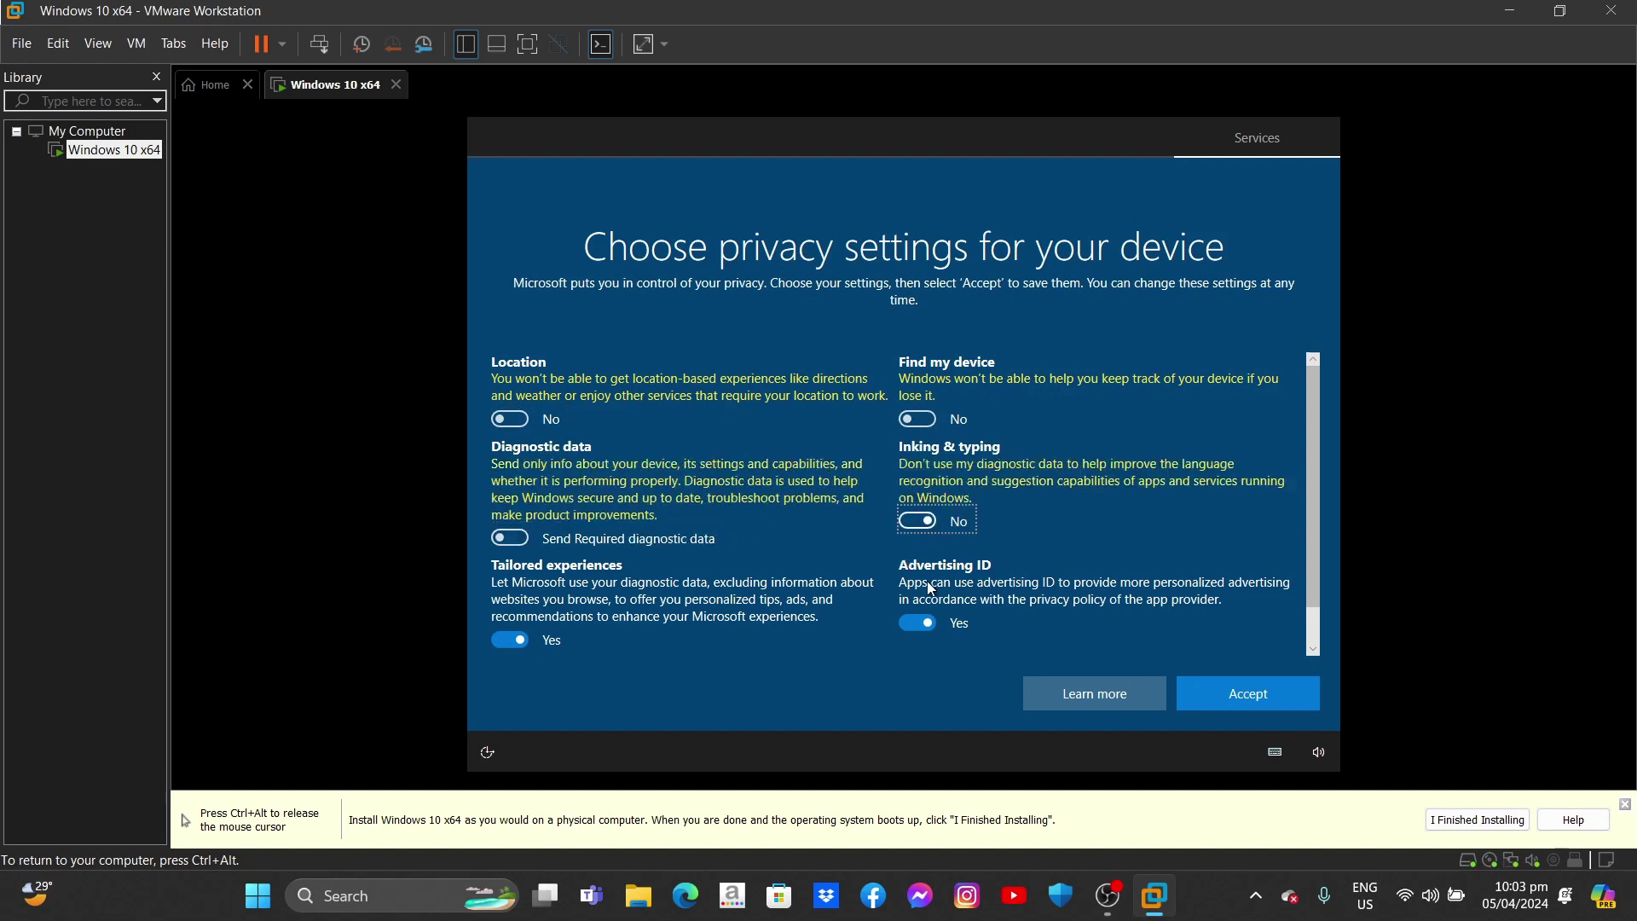
{"action": "left_click", "coordinate": [930, 624]}
{"action": "left_click", "coordinate": [538, 637]}
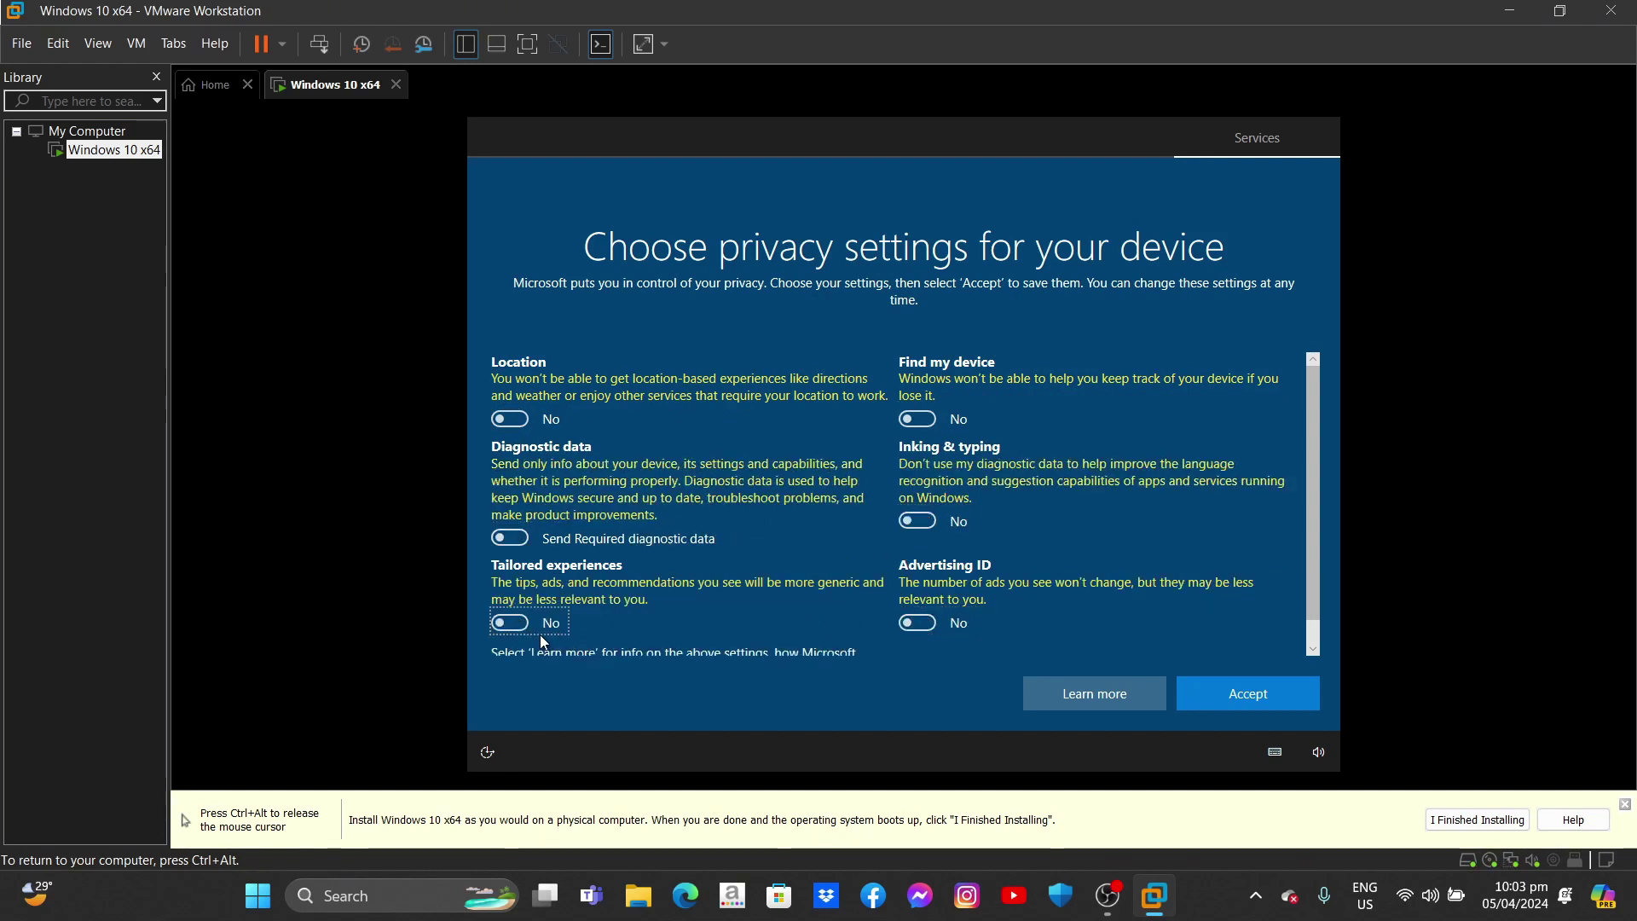
{"action": "scroll", "coordinate": [540, 635], "scroll_direction": "down", "scroll_amount": 1}
{"action": "left_click", "coordinate": [1266, 694]}
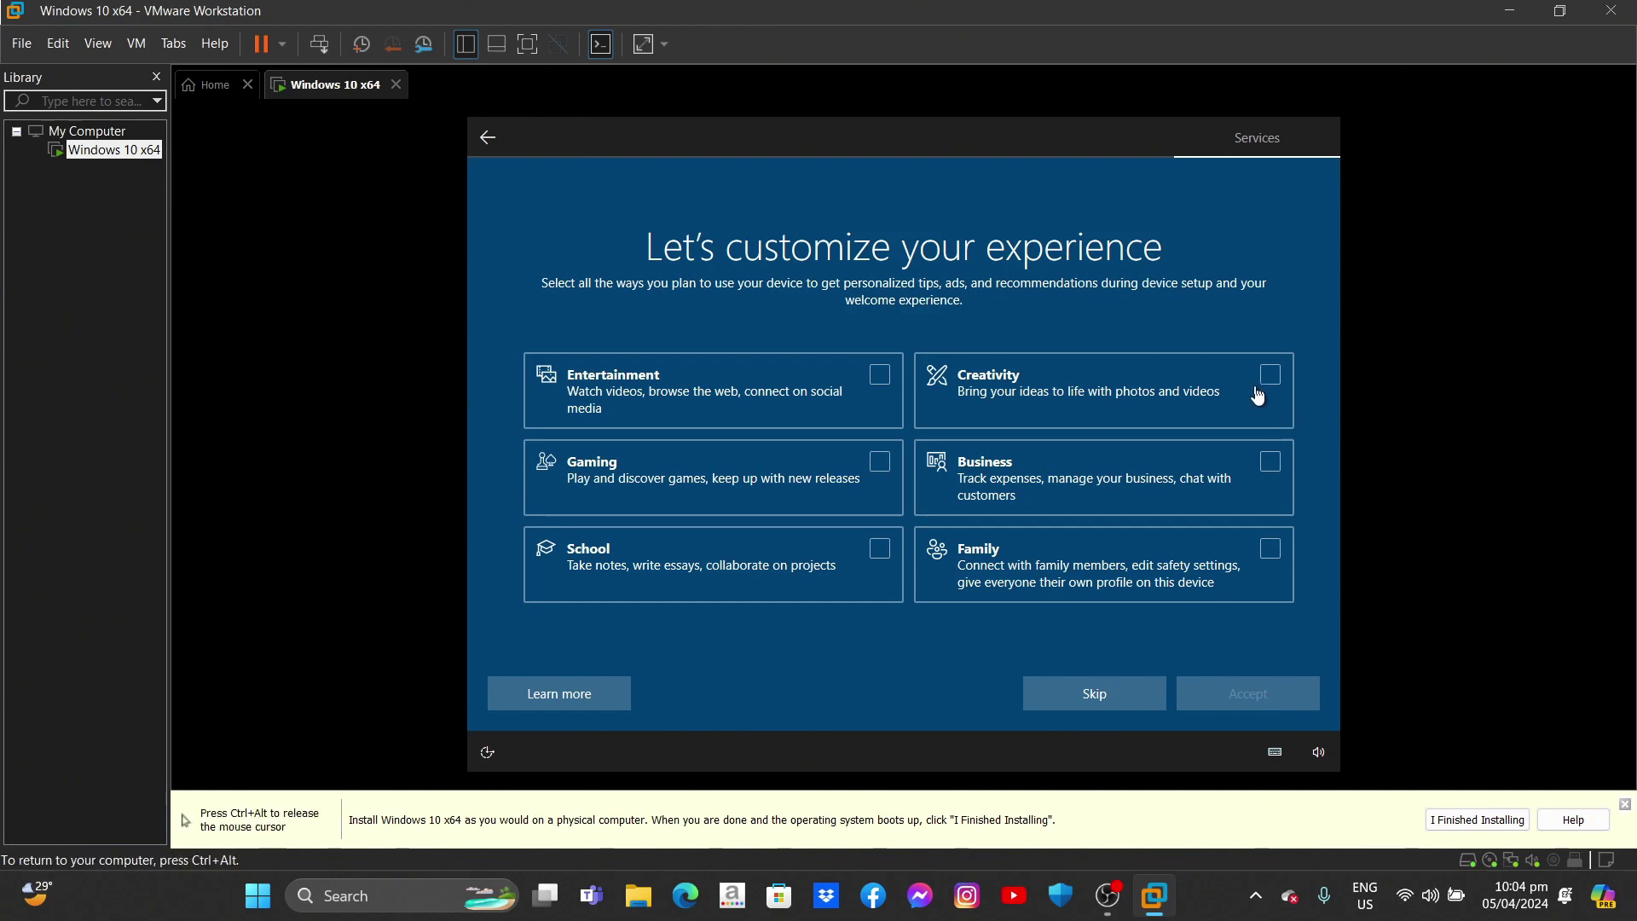
Skip the experience customization without keeping any intended device use selected
{"action": "left_click", "coordinate": [878, 386]}
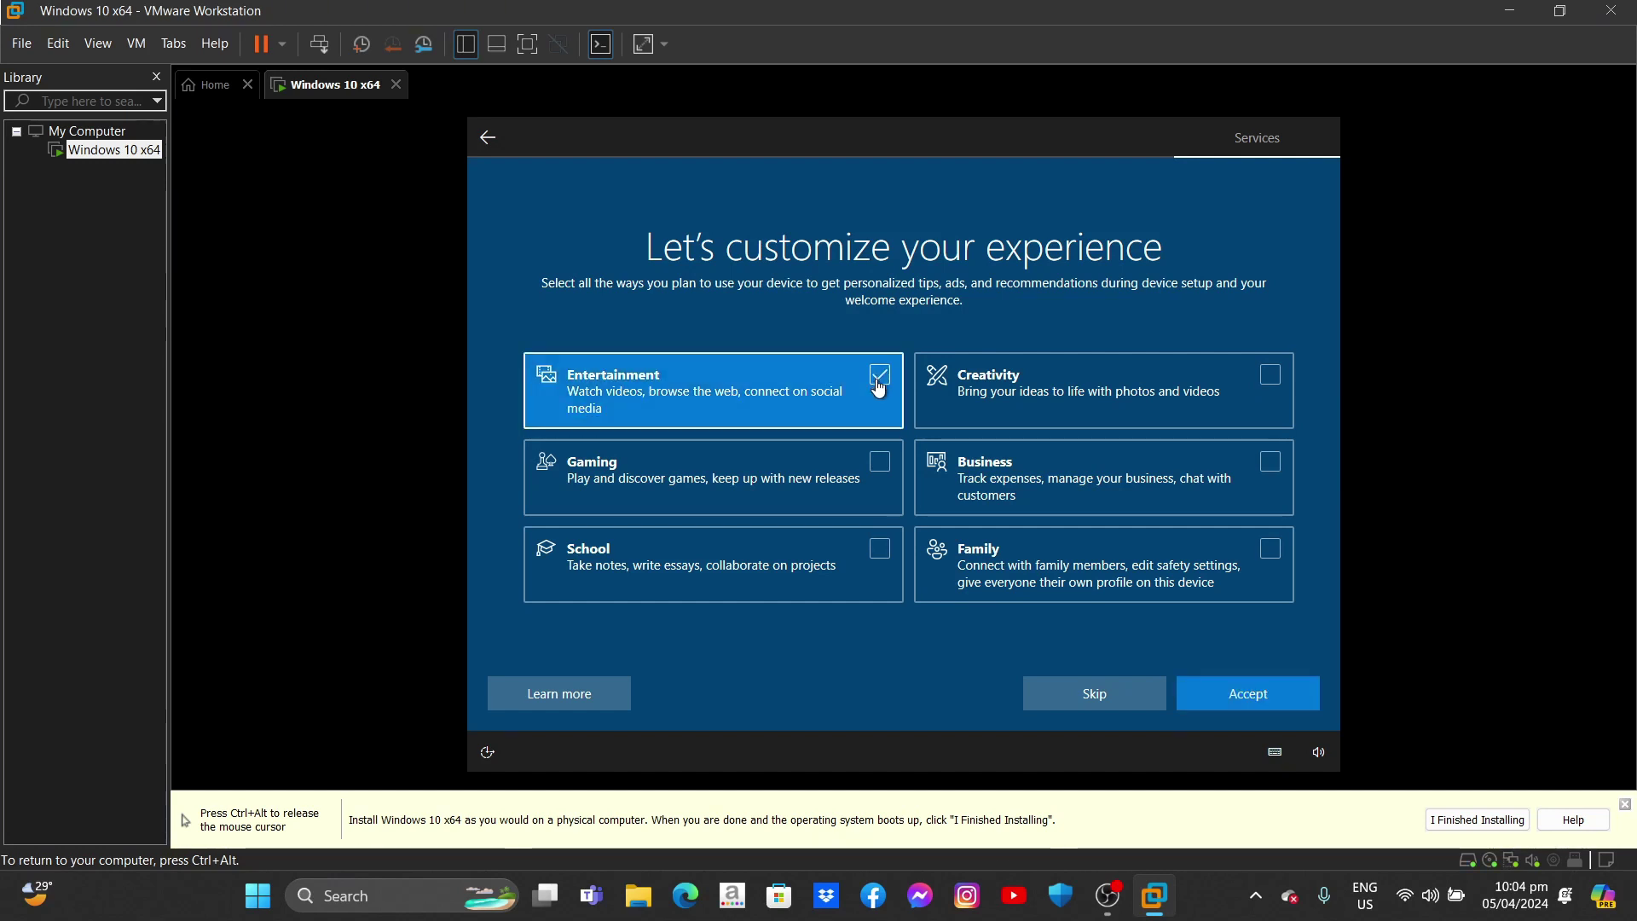
{"action": "left_click", "coordinate": [878, 386]}
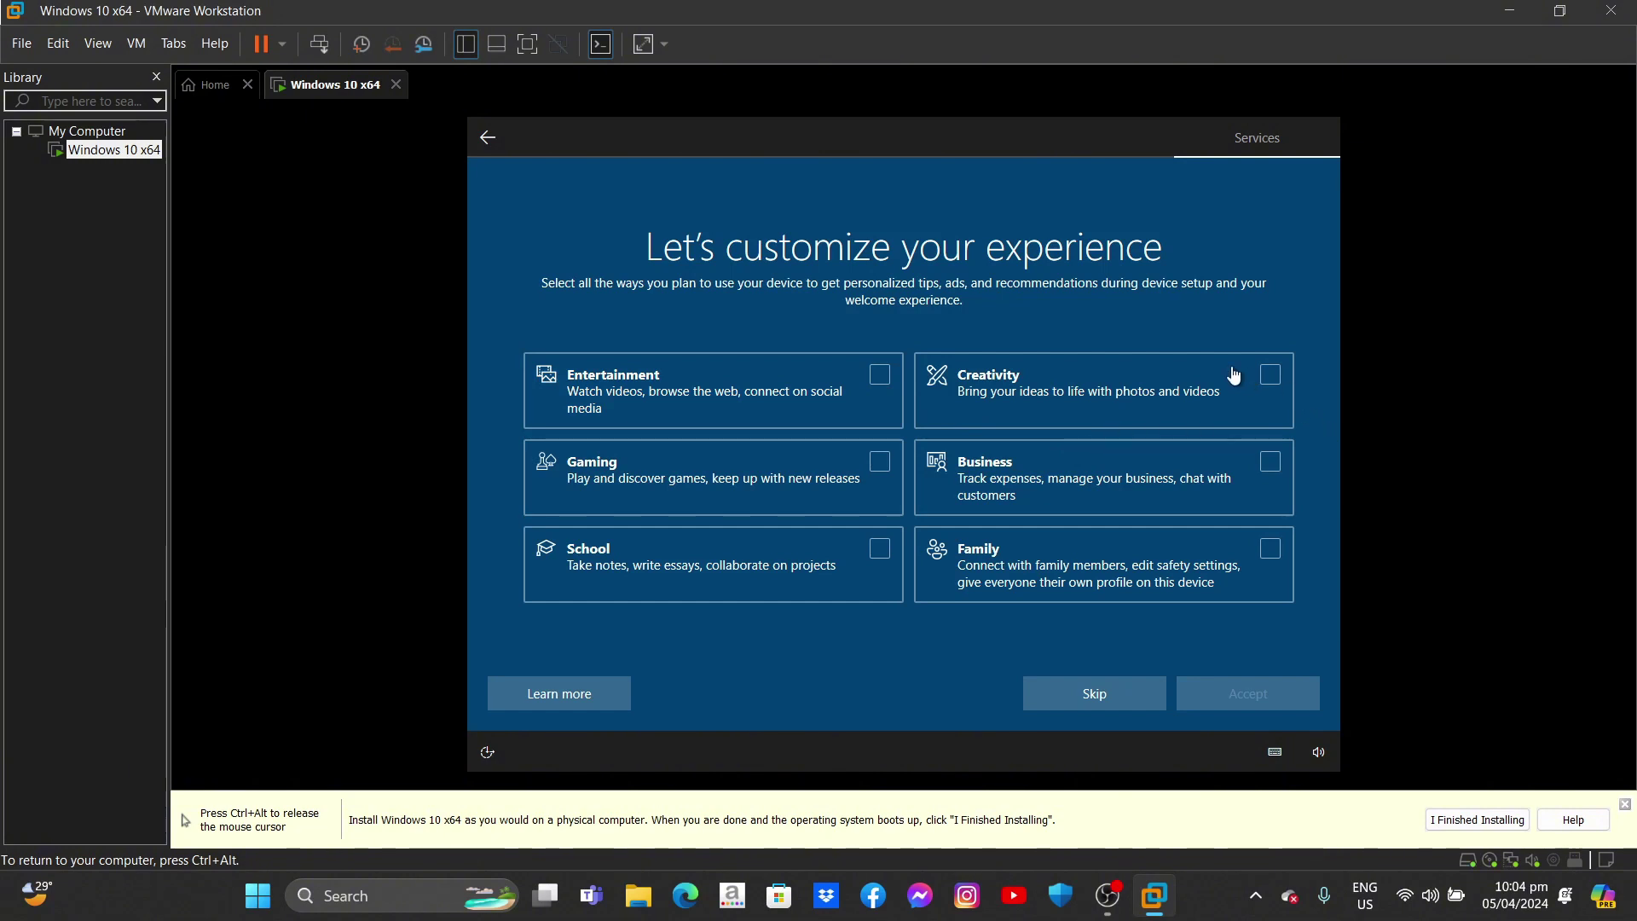
{"action": "left_click", "coordinate": [1088, 689]}
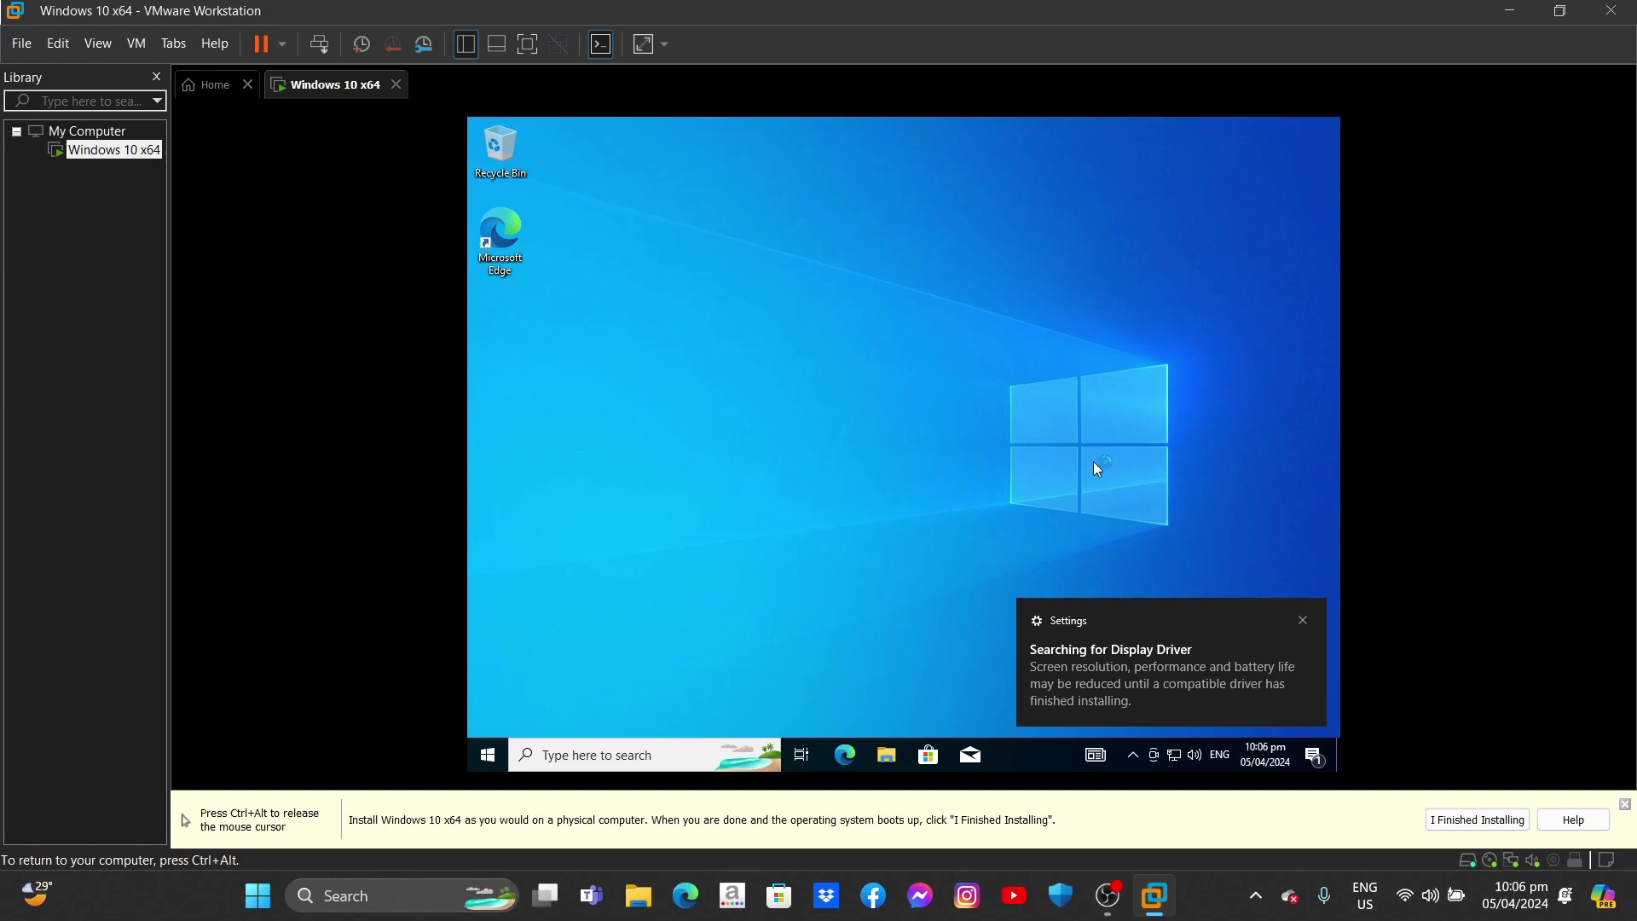
Dismiss the display driver notification and set the guest's speaker volume to 100
{"action": "left_click", "coordinate": [1305, 621]}
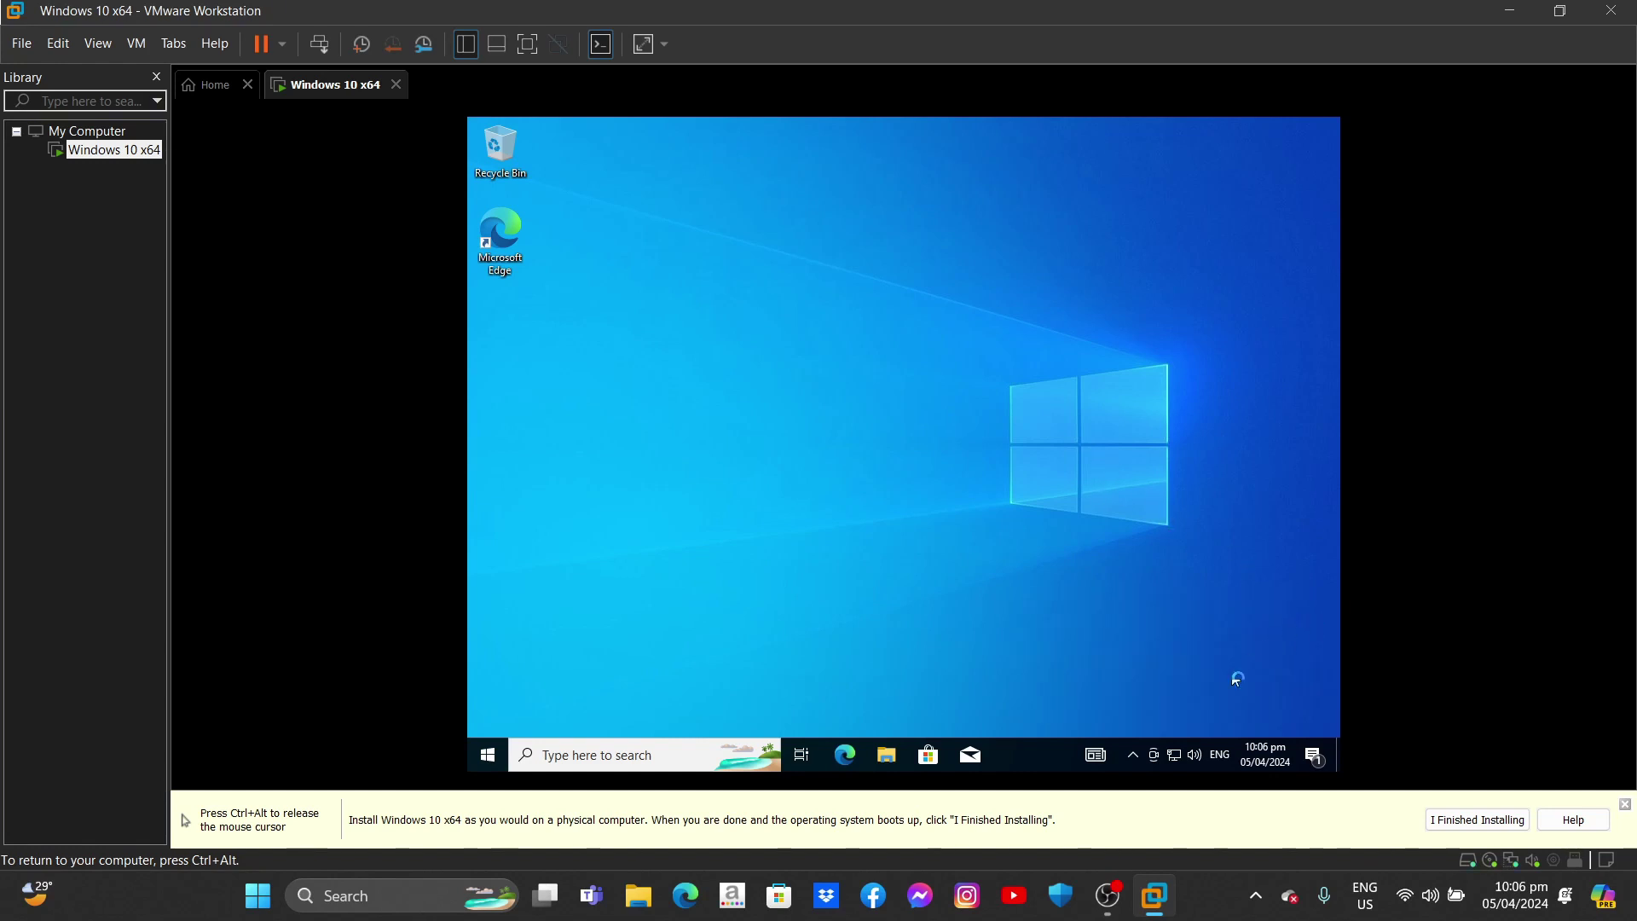
{"action": "left_click", "coordinate": [1174, 755]}
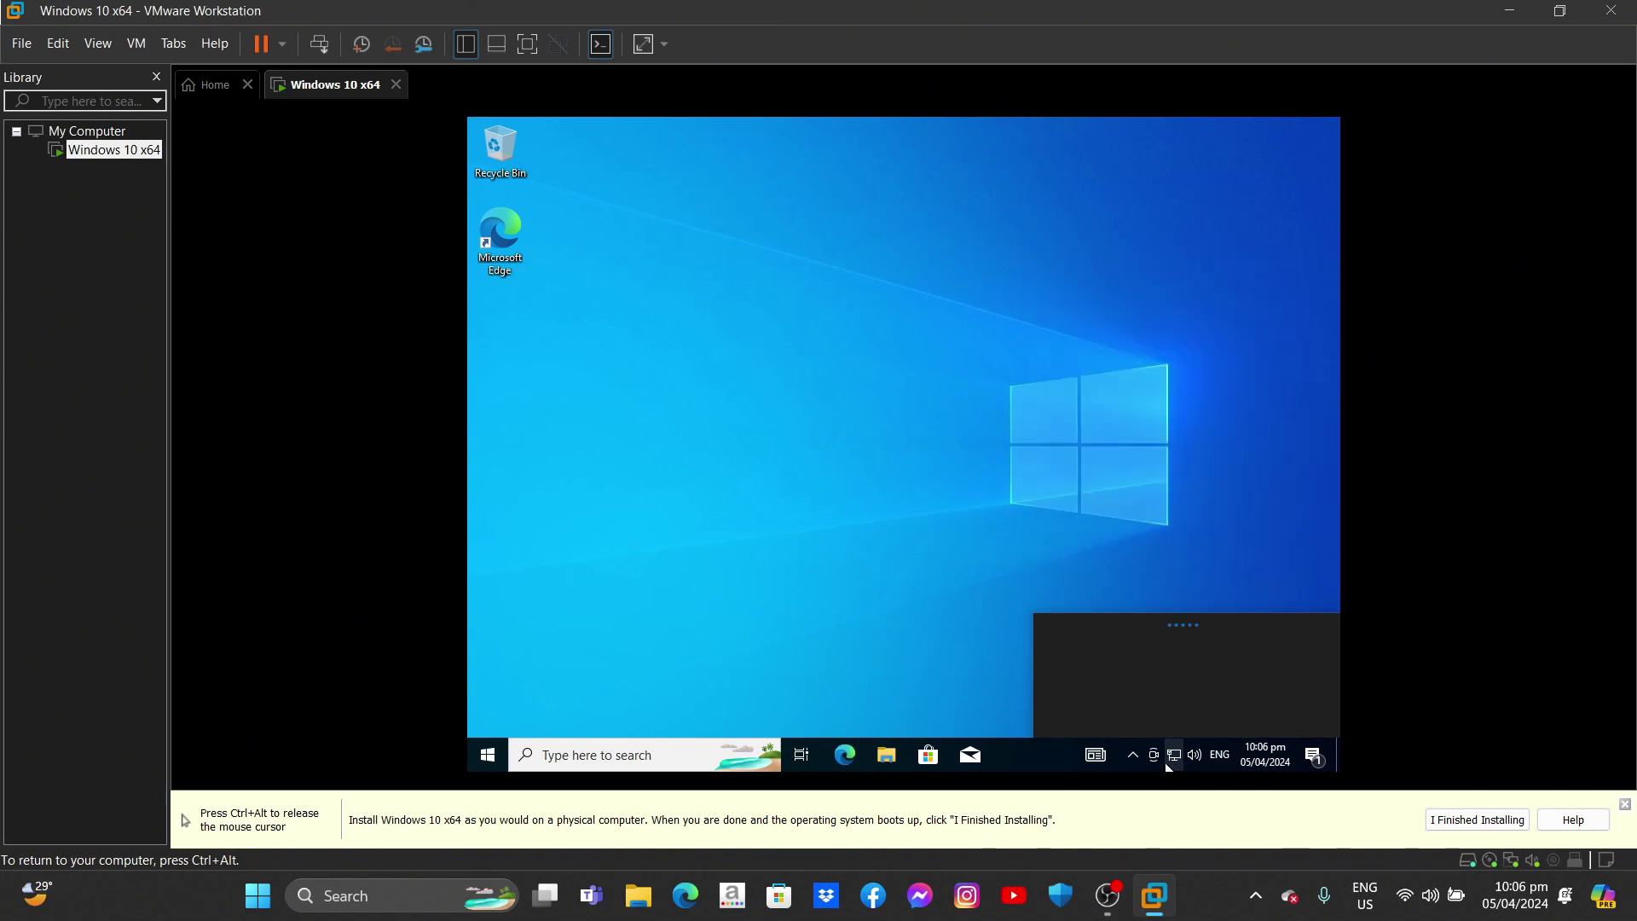
{"action": "left_click", "coordinate": [1192, 753]}
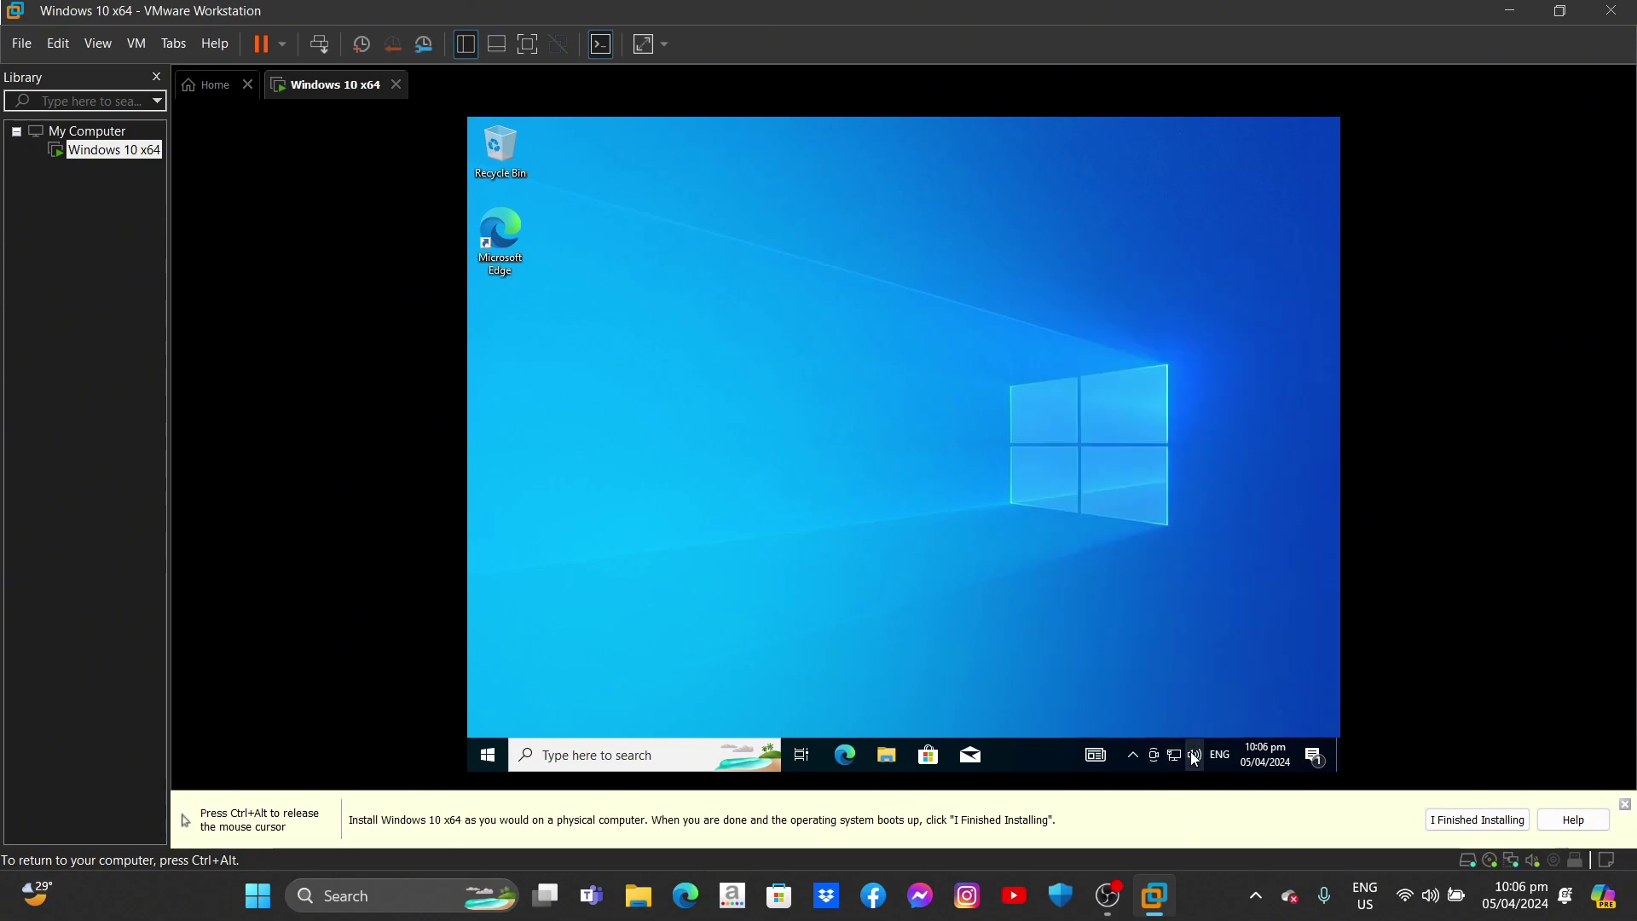
{"action": "left_click", "coordinate": [1191, 754]}
{"action": "left_click_drag", "start_coordinate": [1231, 710], "coordinate": [1319, 717]}
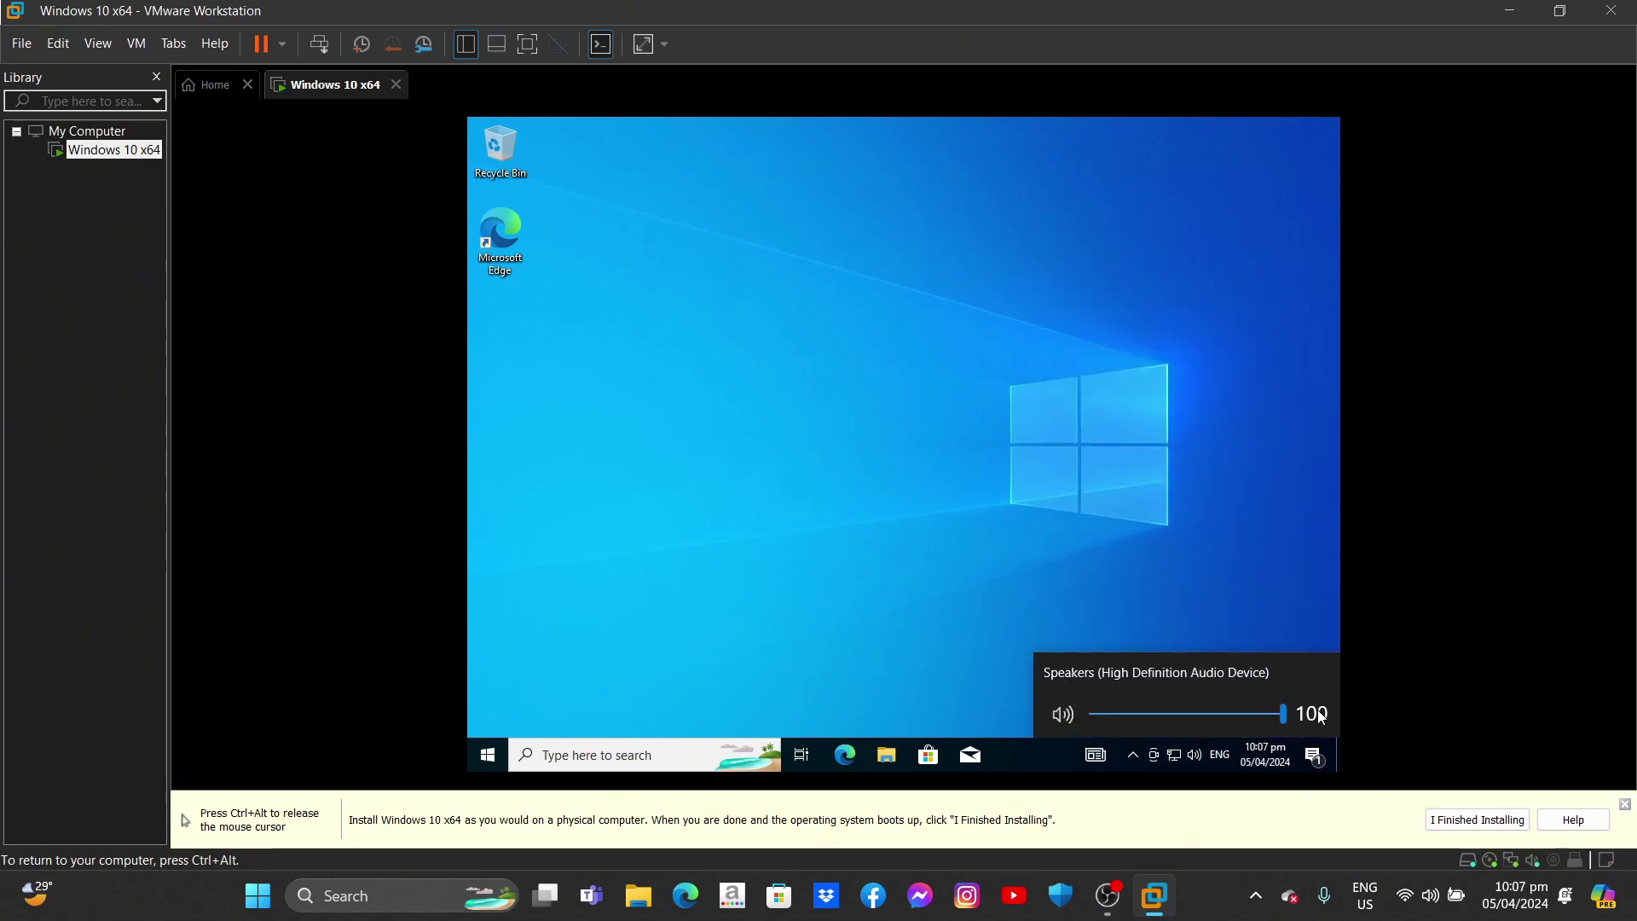
{"action": "left_click", "coordinate": [1249, 628]}
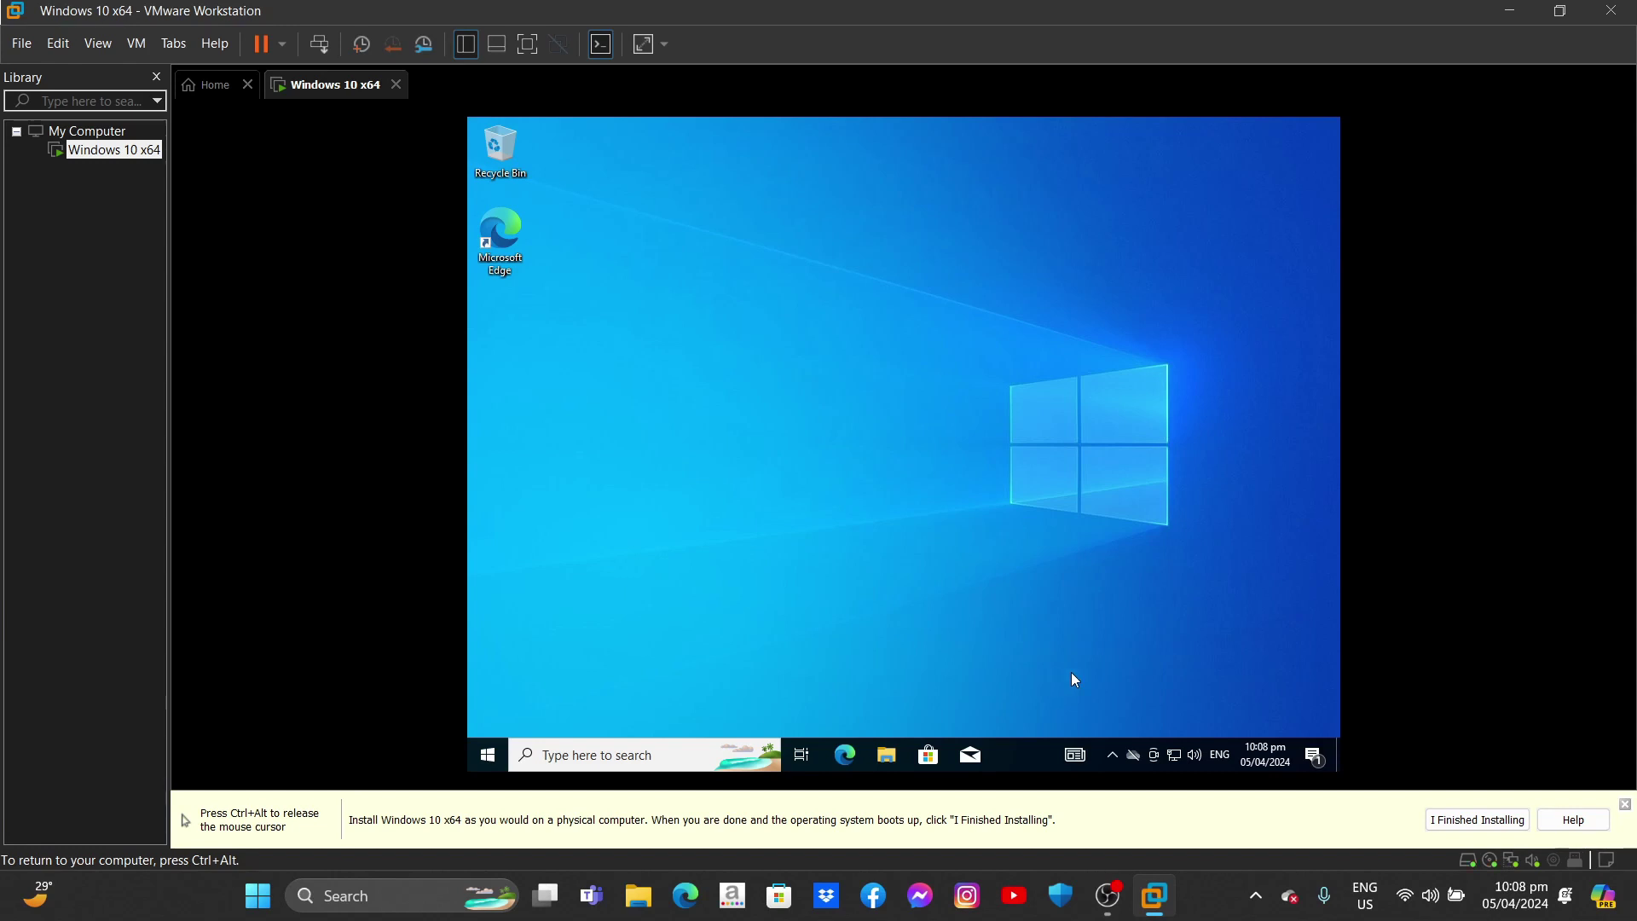
Release the pointer from the guest and start the VMware Tools installation for the virtual machine
{"action": "key", "text": "ctrl+alt"}
{"action": "left_click", "coordinate": [609, 346]}
{"action": "key", "text": "ctrl+alt"}
{"action": "left_click", "coordinate": [137, 47]}
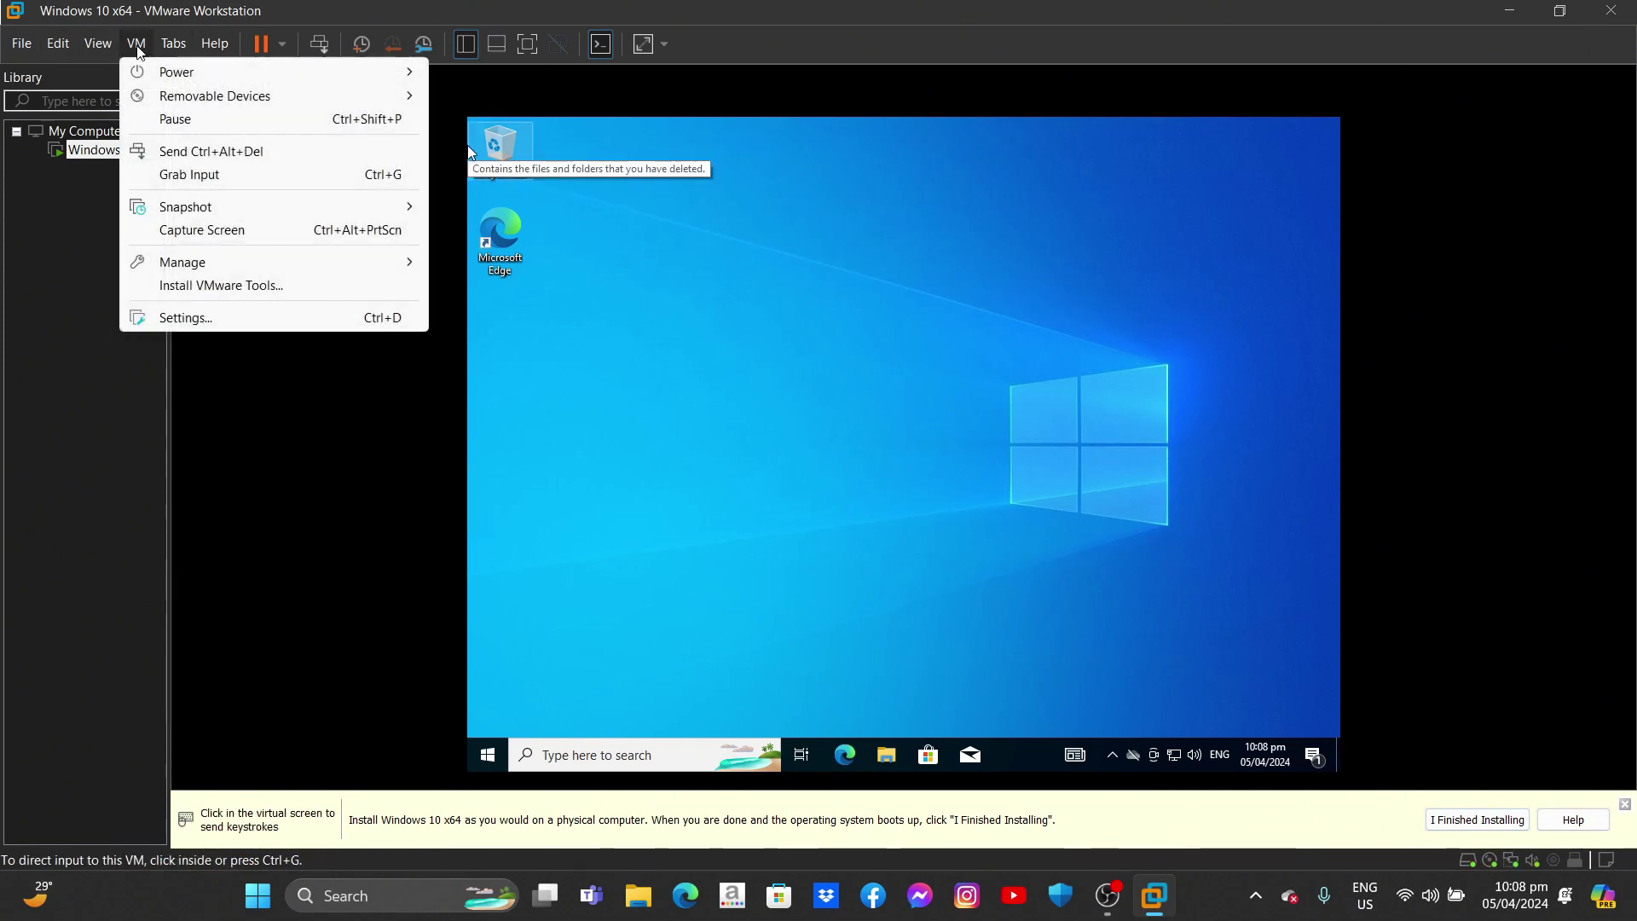
{"action": "left_click", "coordinate": [243, 290]}
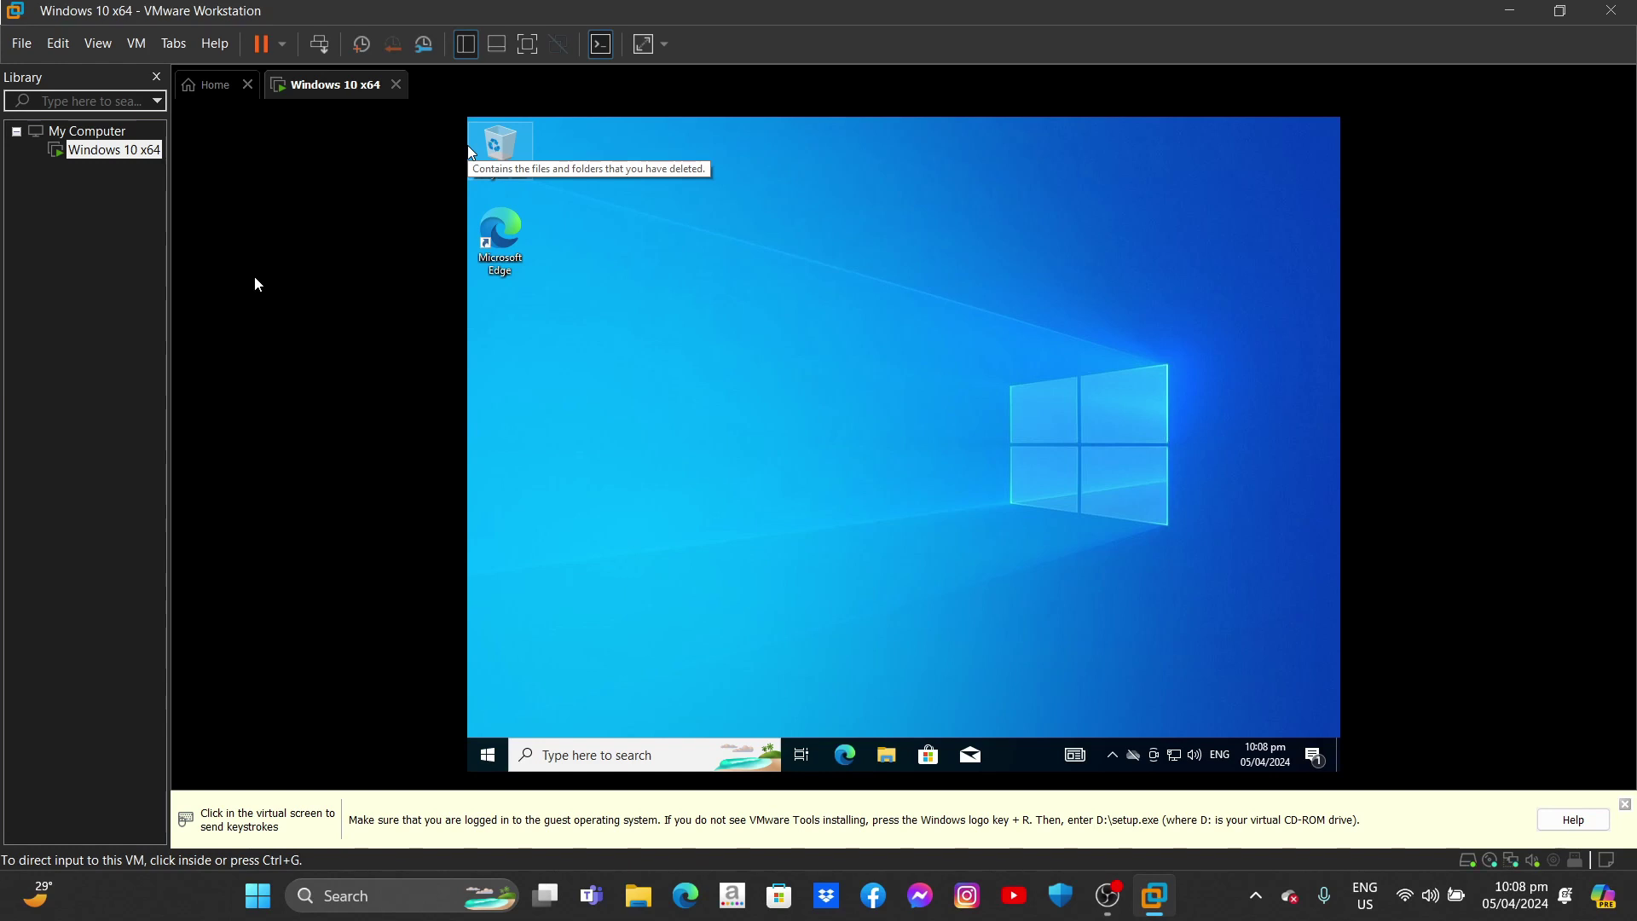
{"action": "left_click", "coordinate": [147, 51]}
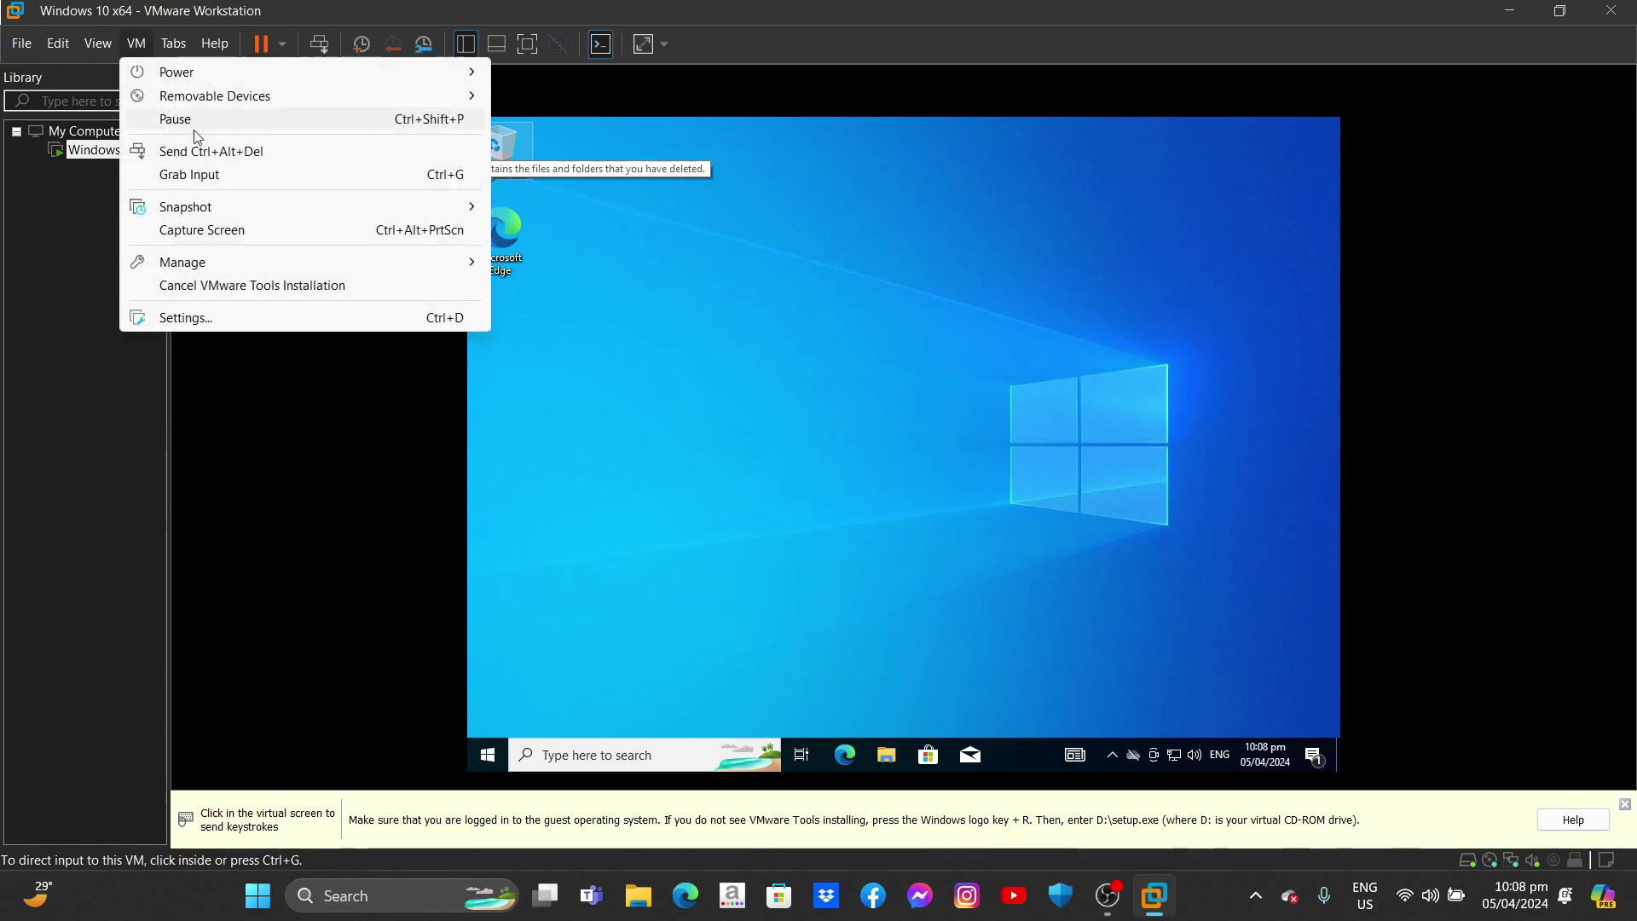
{"action": "mouse_move", "coordinate": [273, 272]}
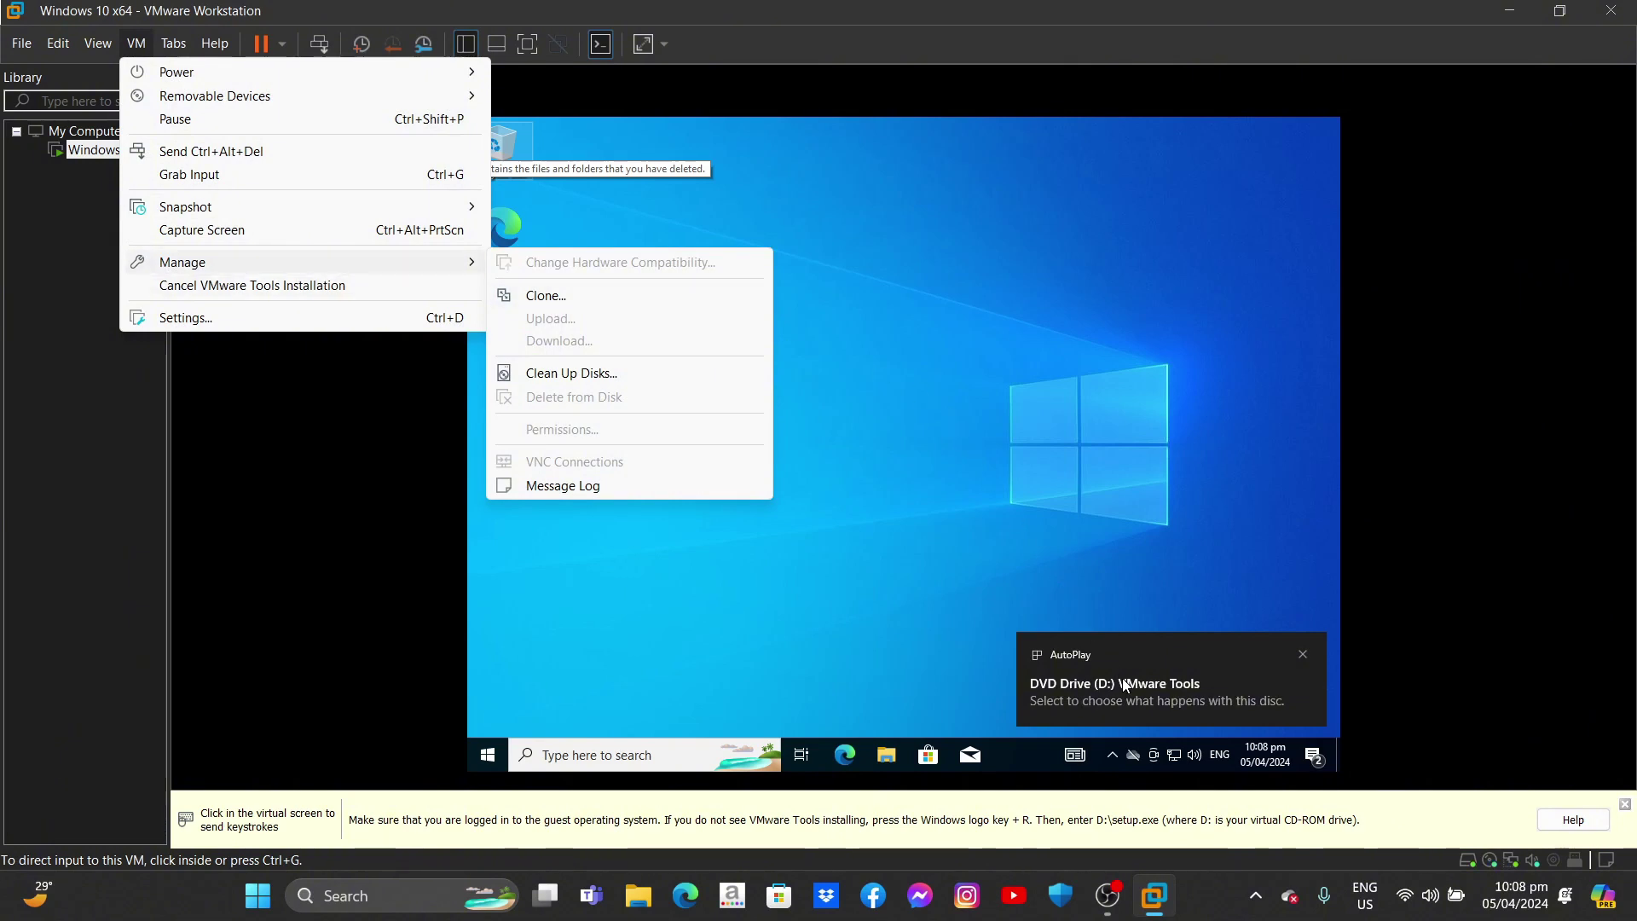
{"action": "left_click", "coordinate": [837, 689]}
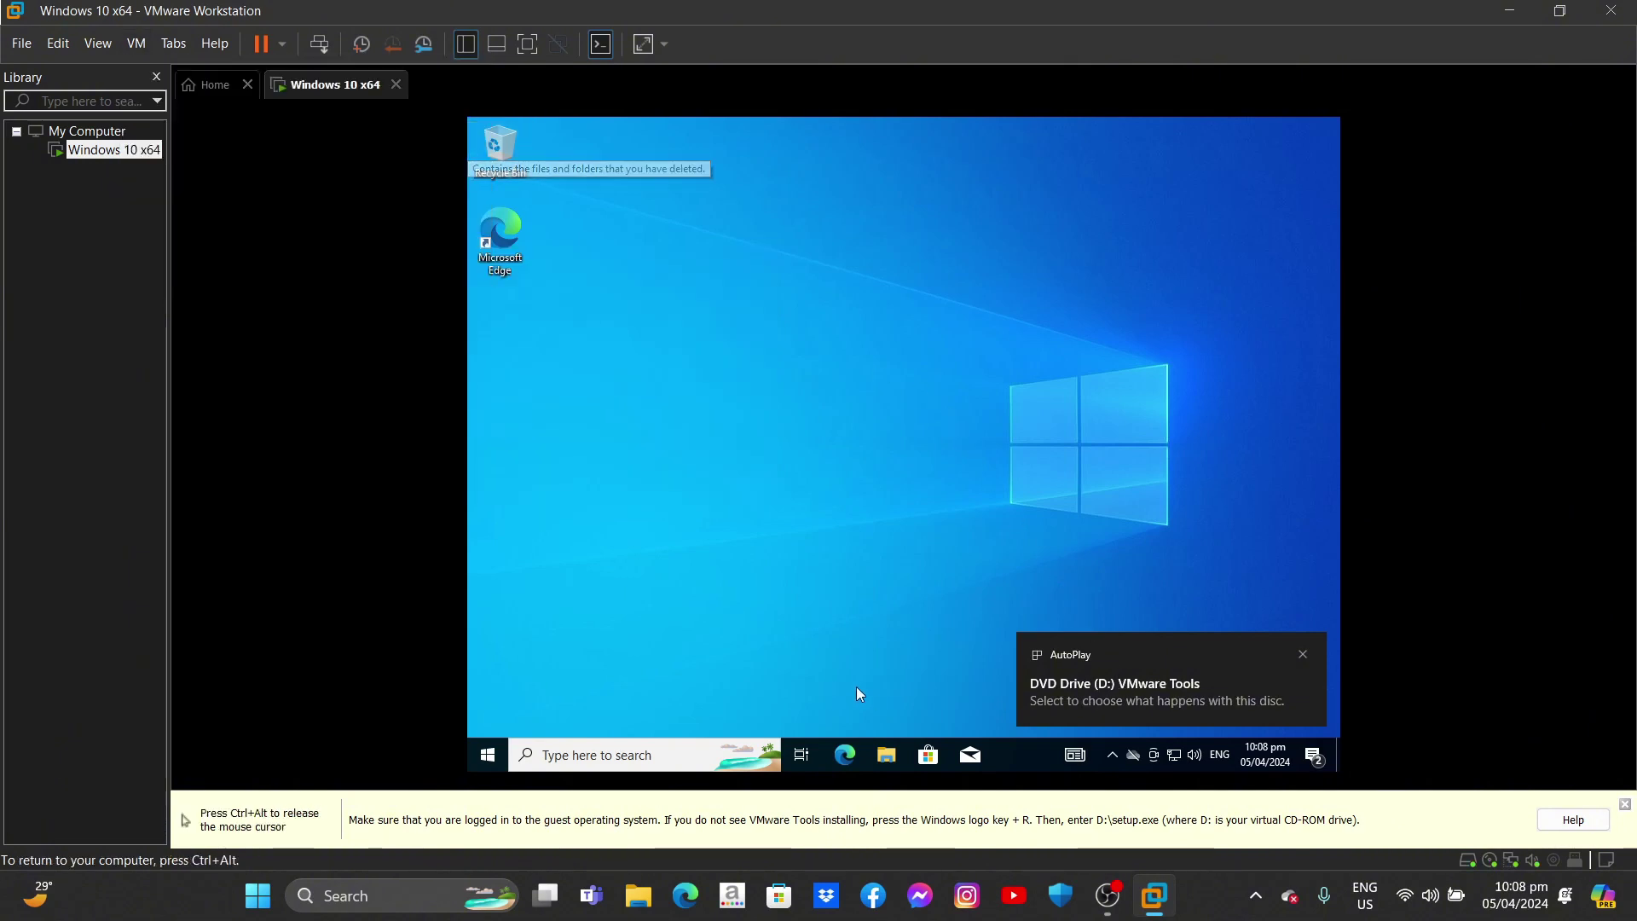
Launch VMware Tools setup from DVD Drive (D:) under This PC in the guest and approve the permission request
{"action": "left_click", "coordinate": [887, 754]}
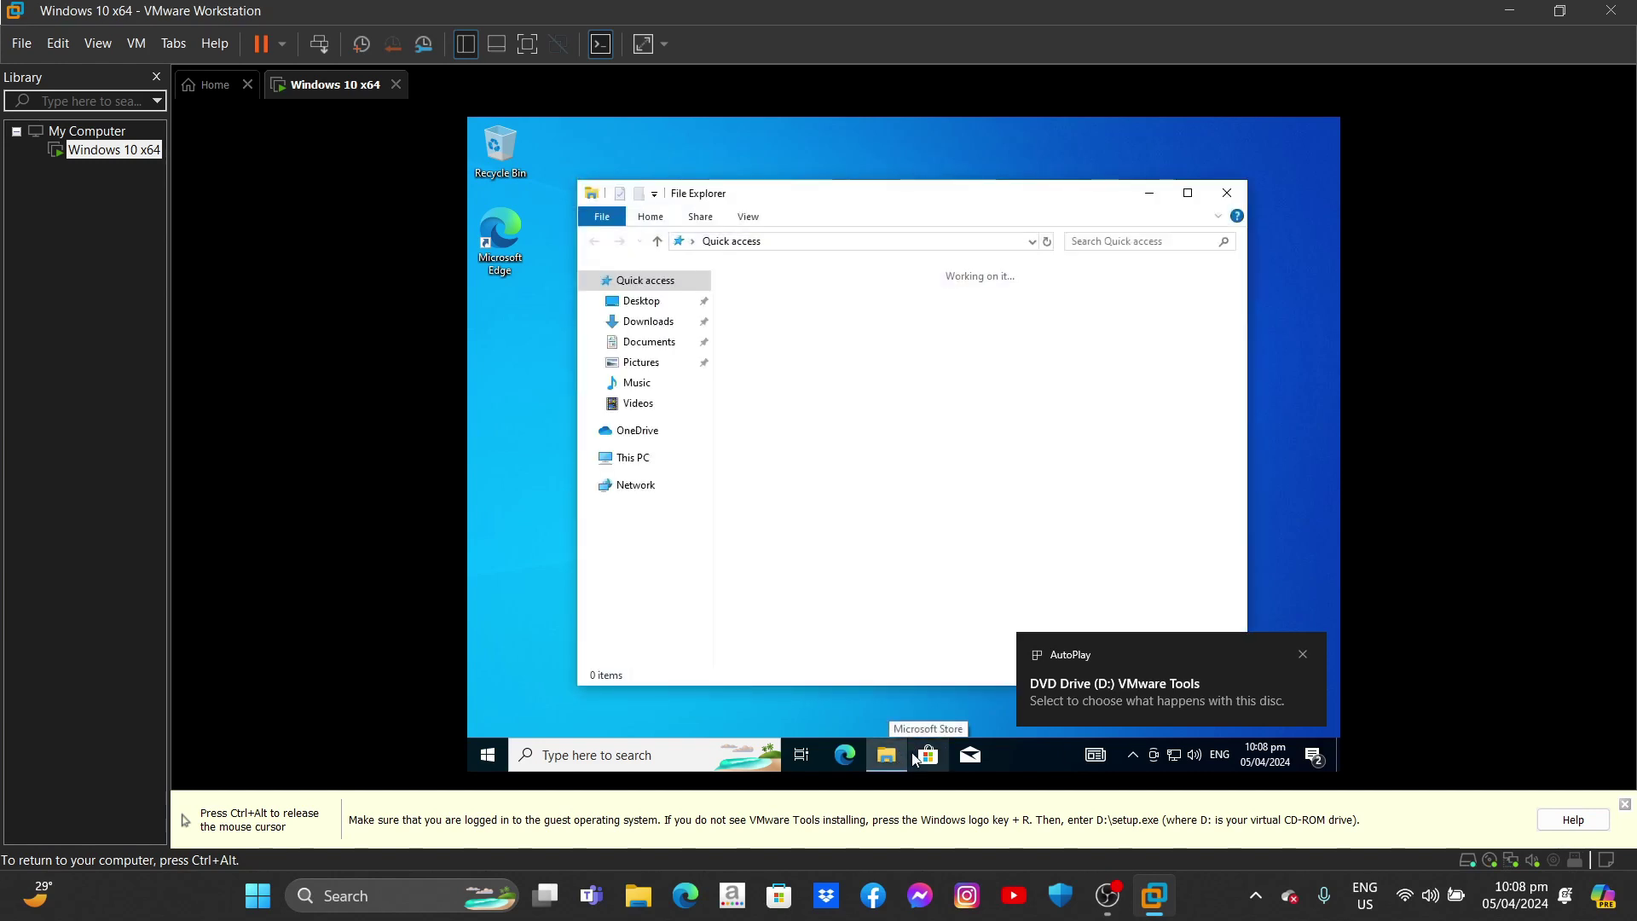
{"action": "left_click", "coordinate": [640, 458]}
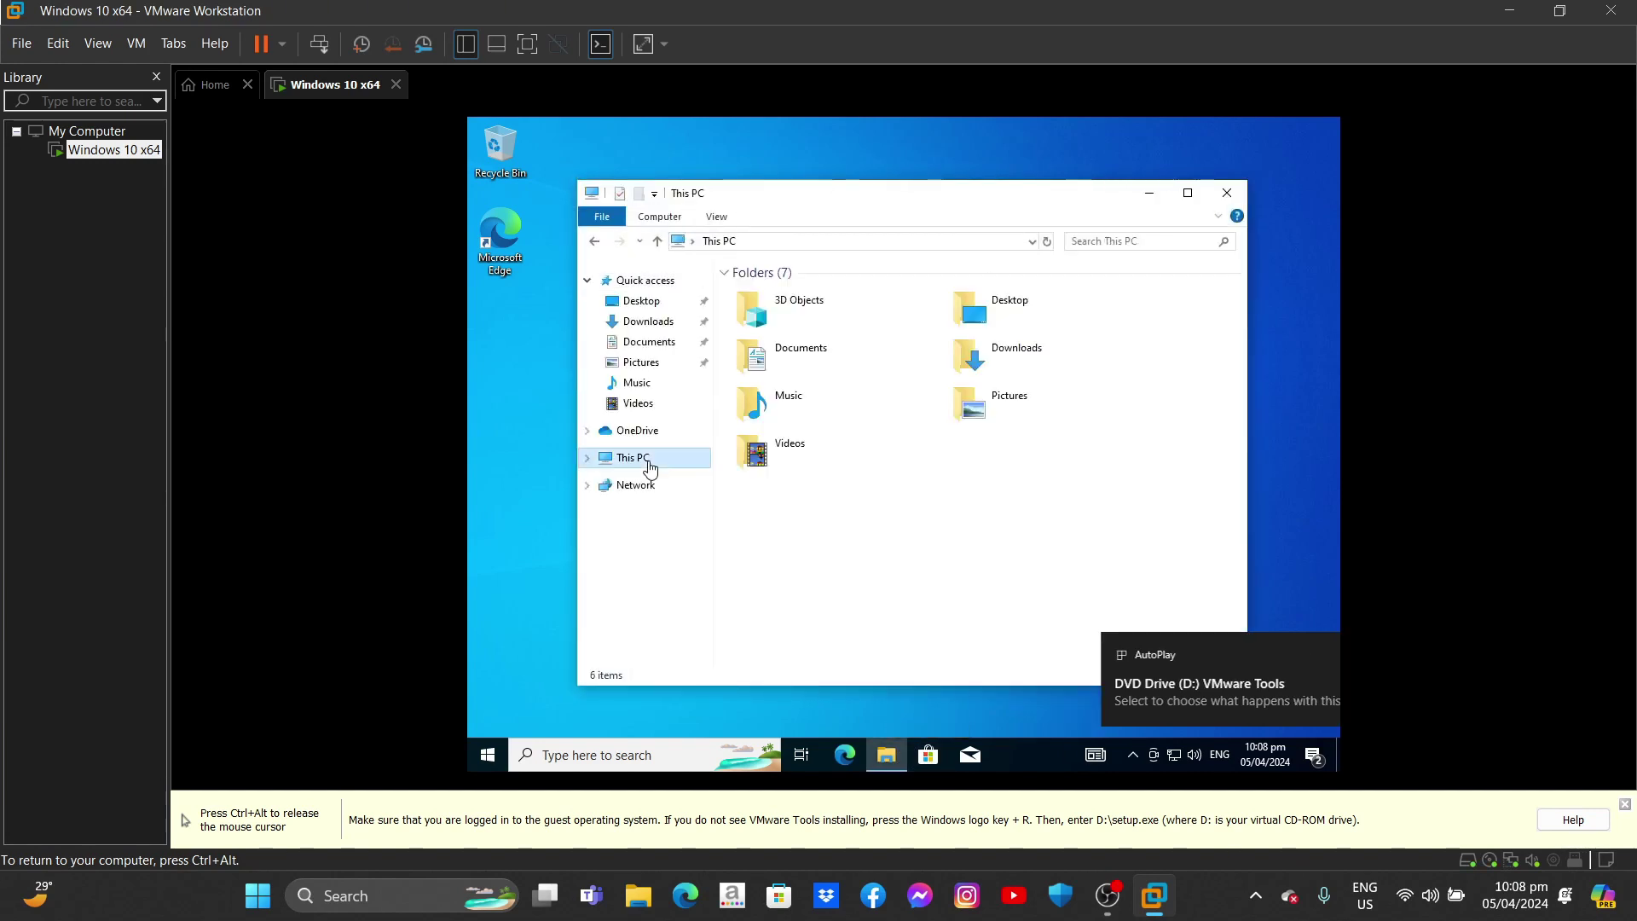
{"action": "double_click", "coordinate": [1010, 540]}
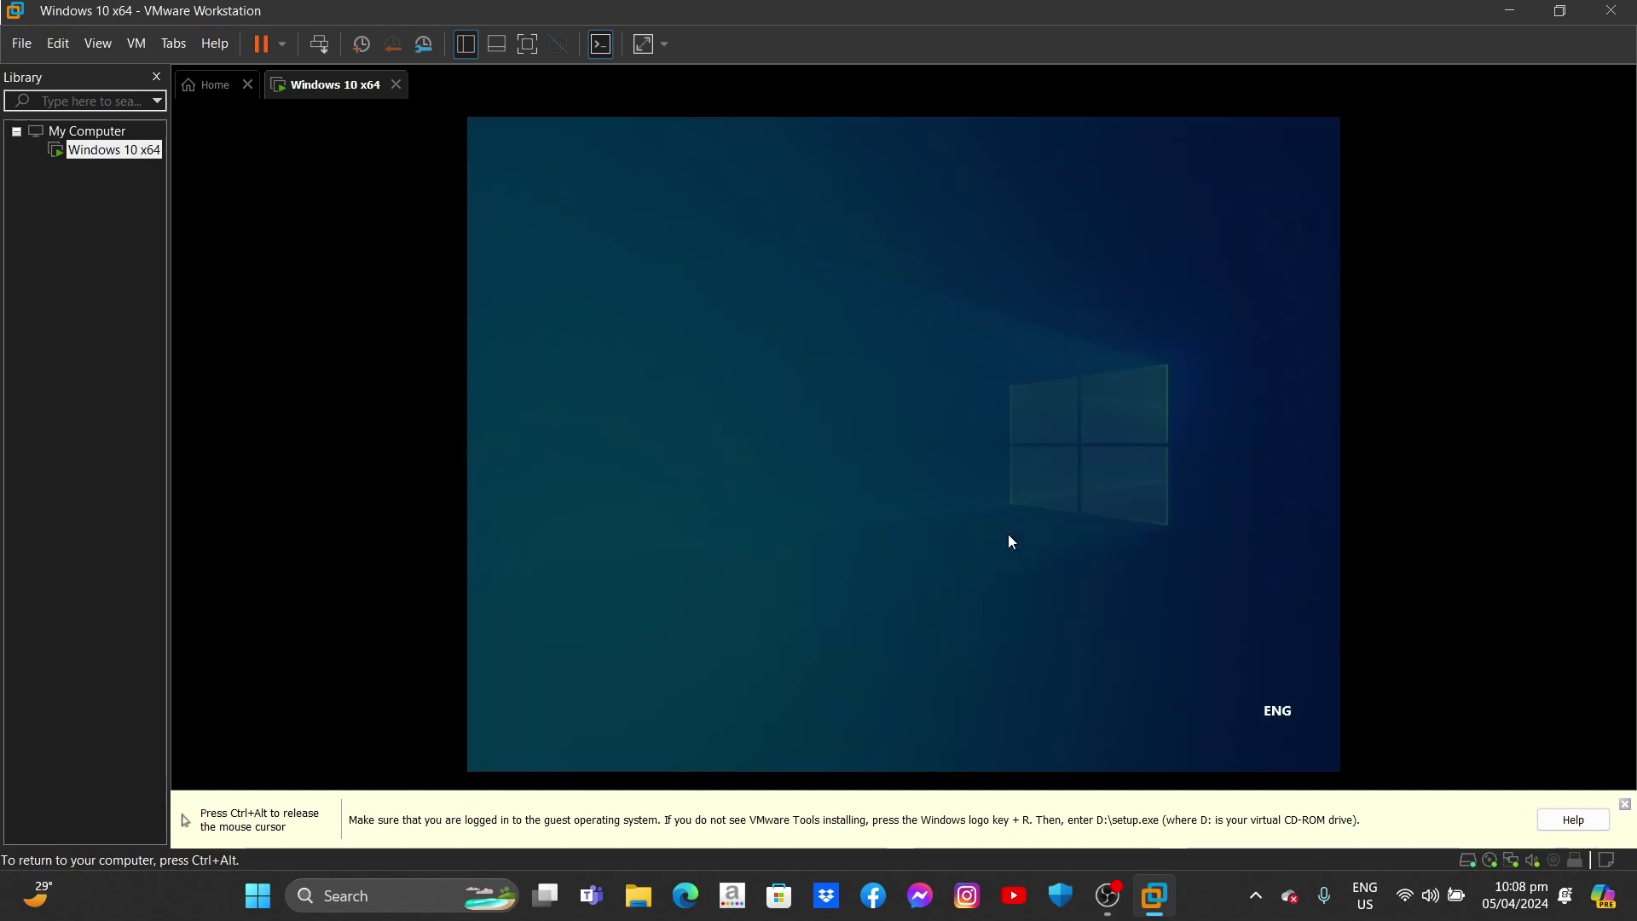
{"action": "left_click", "coordinate": [881, 559]}
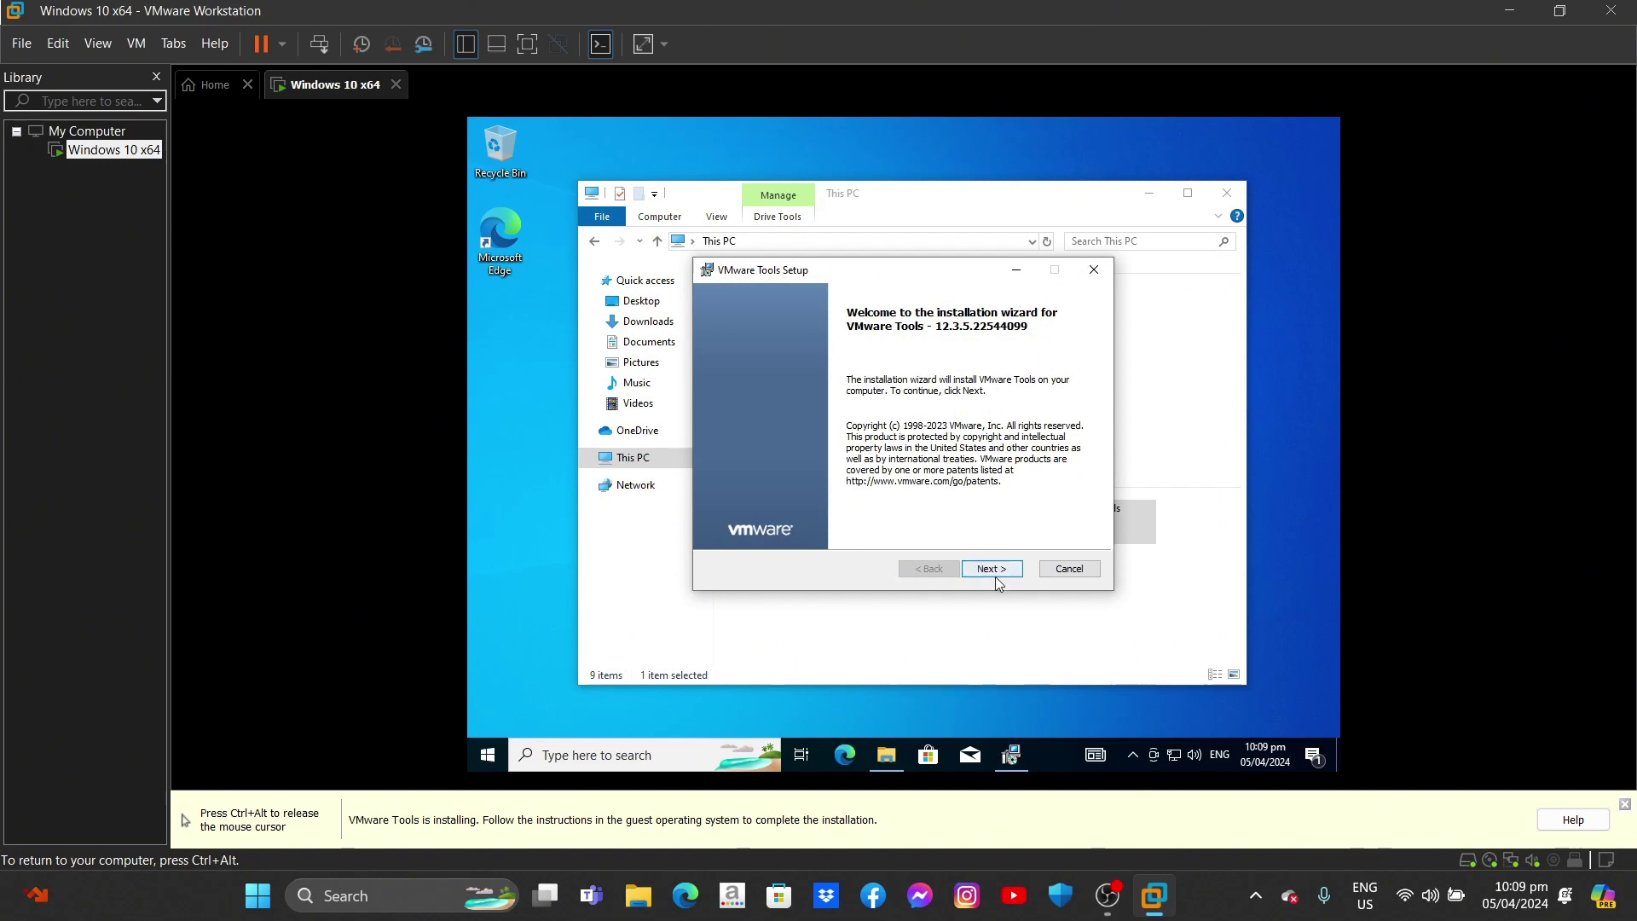
Install VMware Tools with the Complete setup type and restart the guest to apply the changes
{"action": "key", "text": "ctrl+alt"}
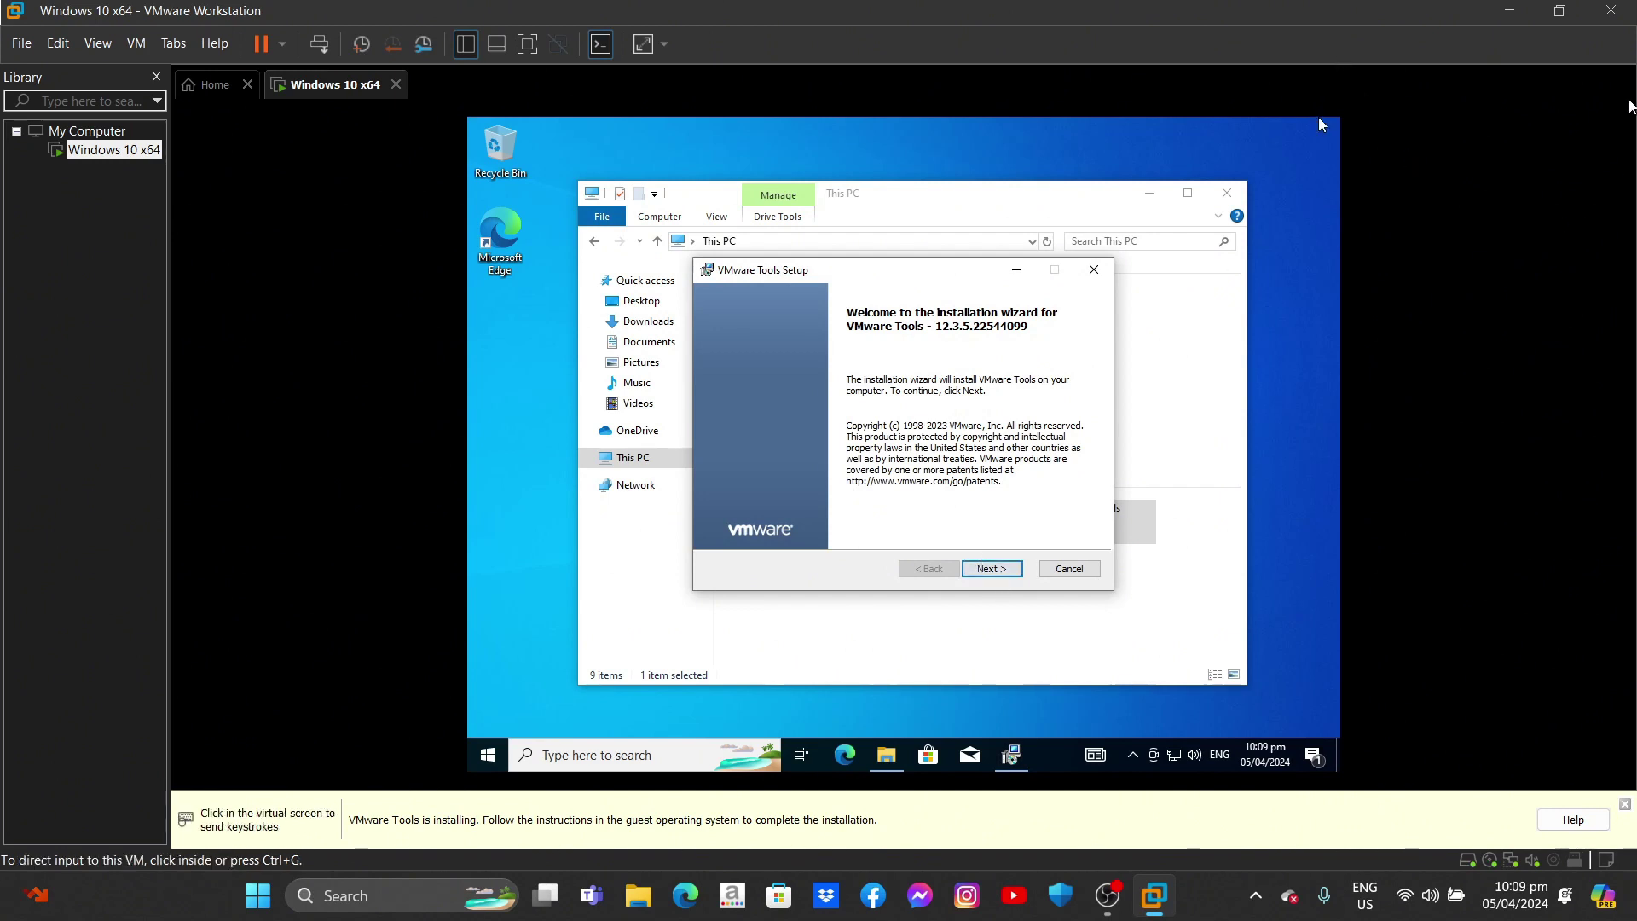
{"action": "left_click", "coordinate": [1366, 702]}
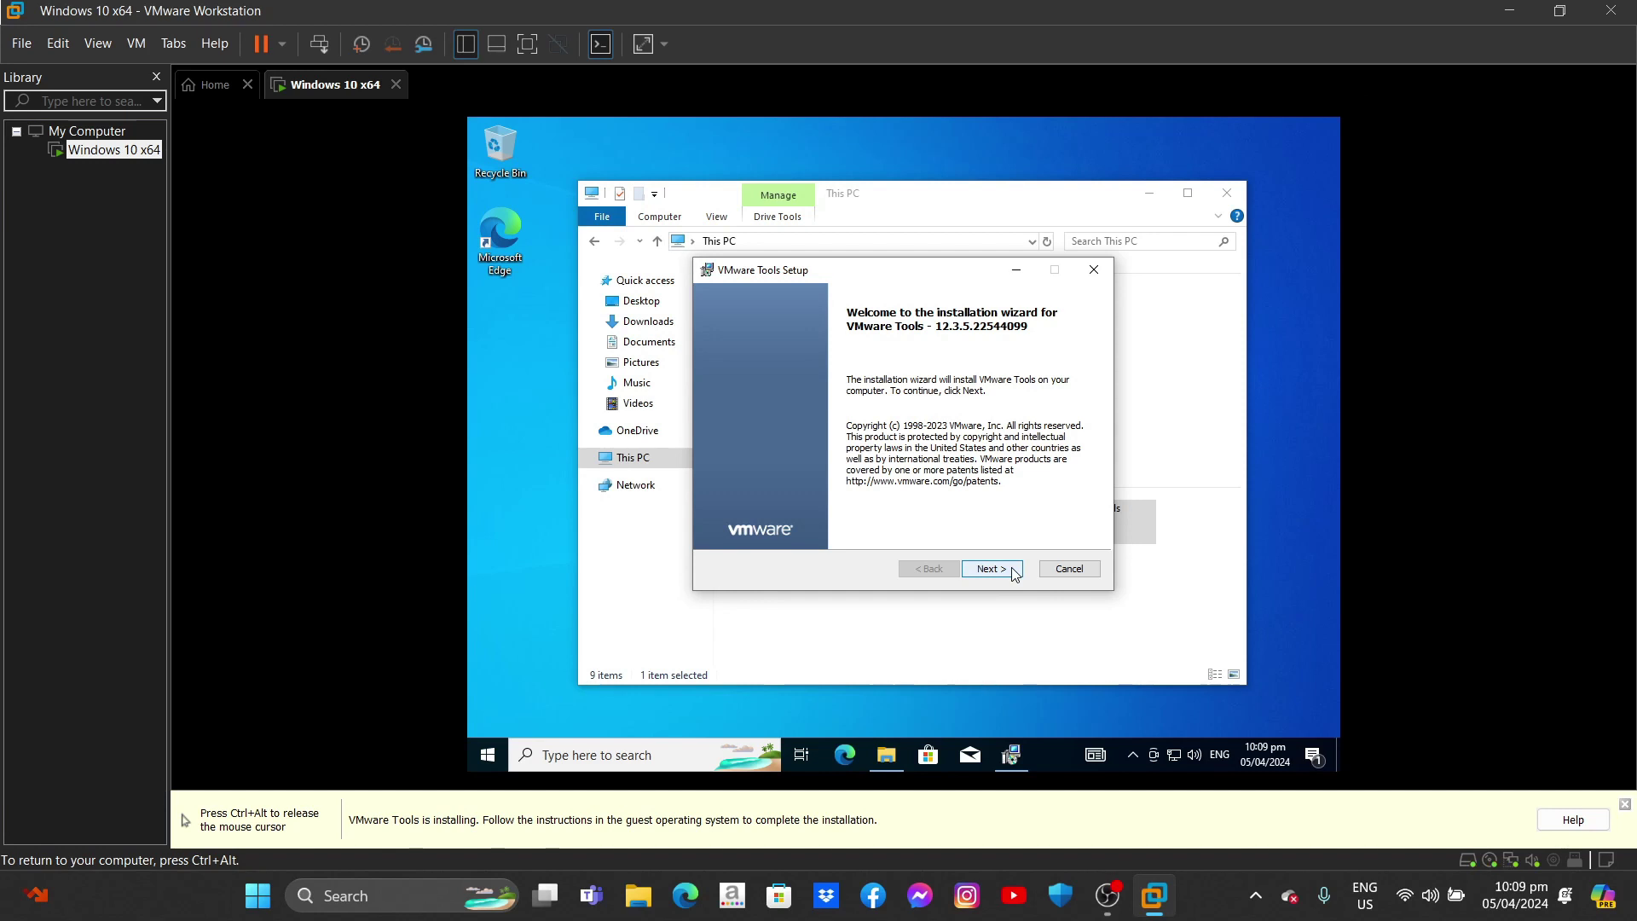
{"action": "left_click", "coordinate": [1012, 567]}
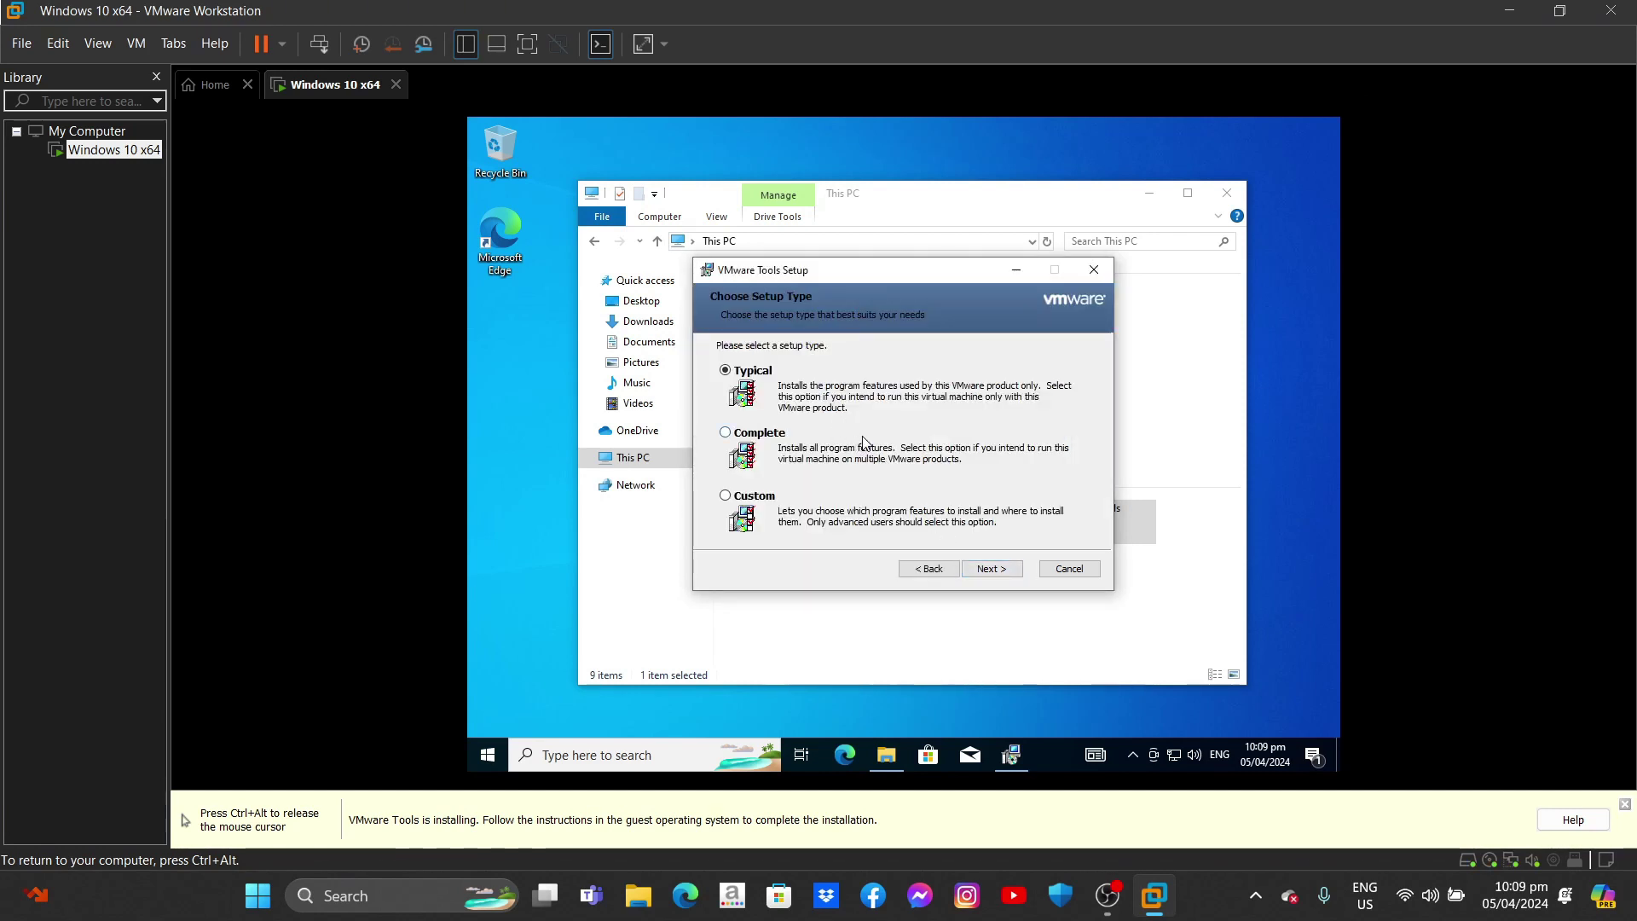
{"action": "left_click", "coordinate": [755, 436]}
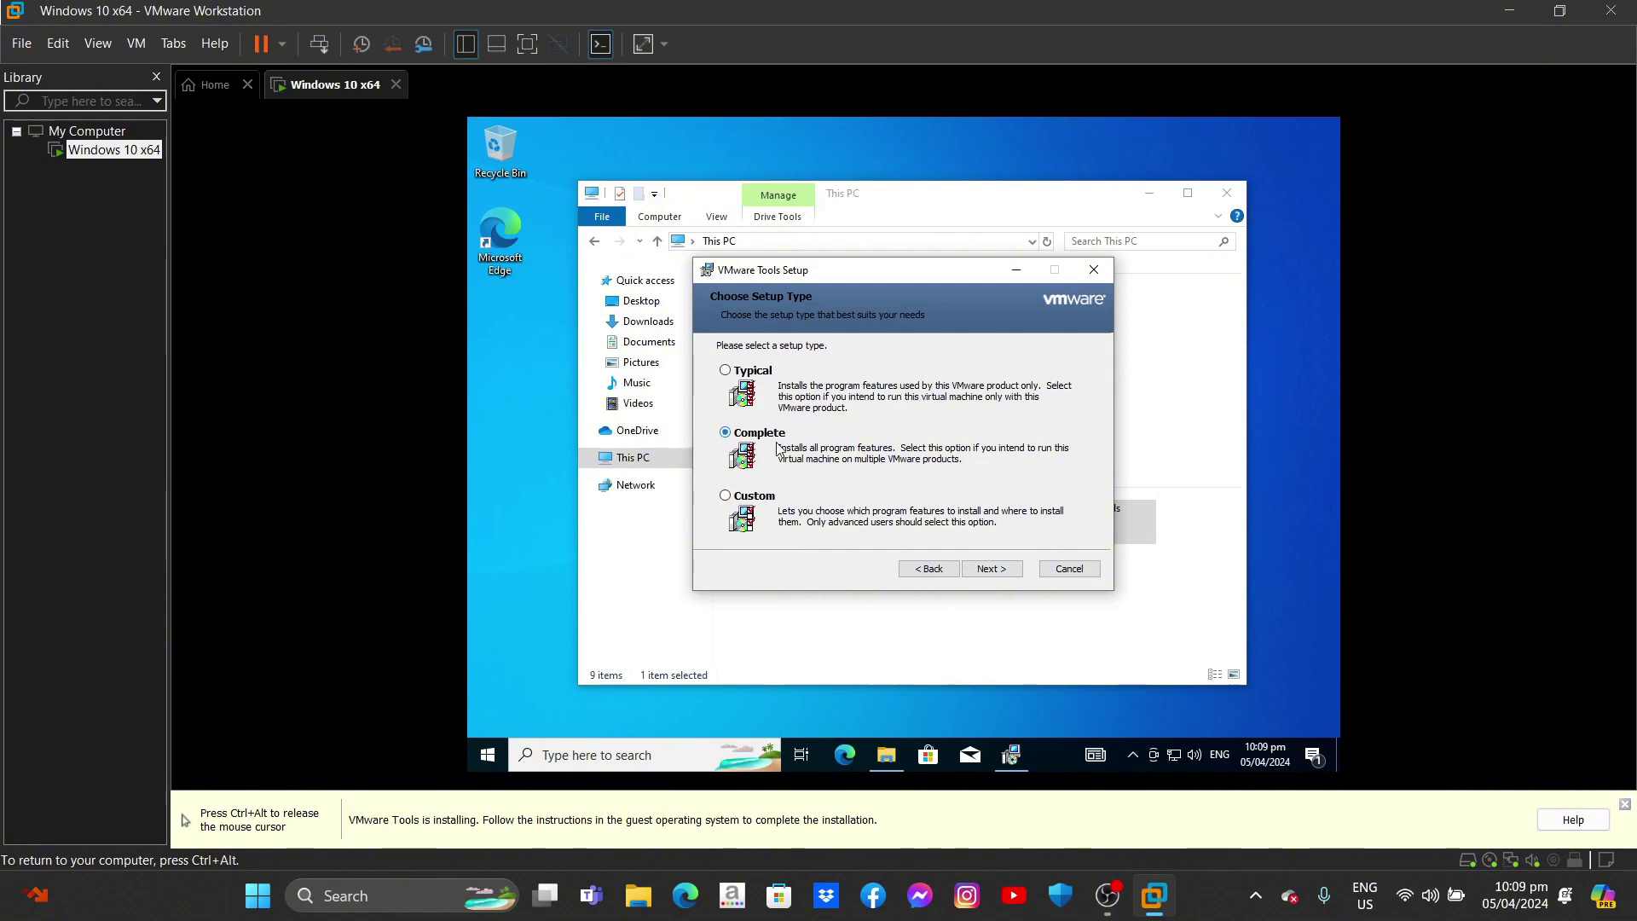
{"action": "left_click", "coordinate": [991, 568]}
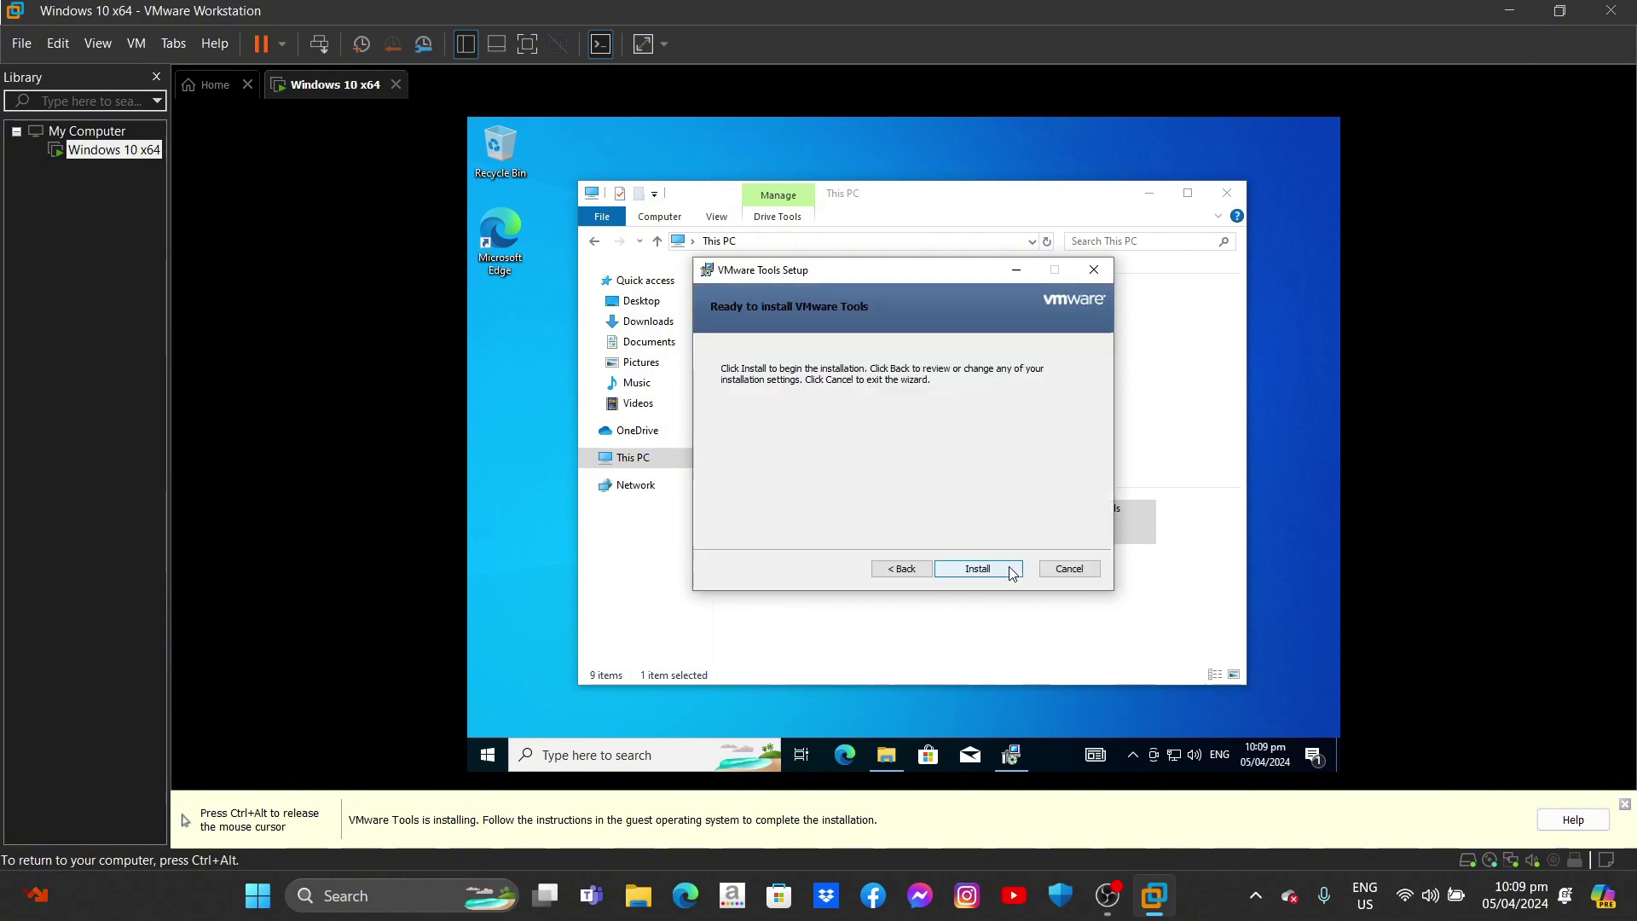
{"action": "left_click", "coordinate": [1011, 570]}
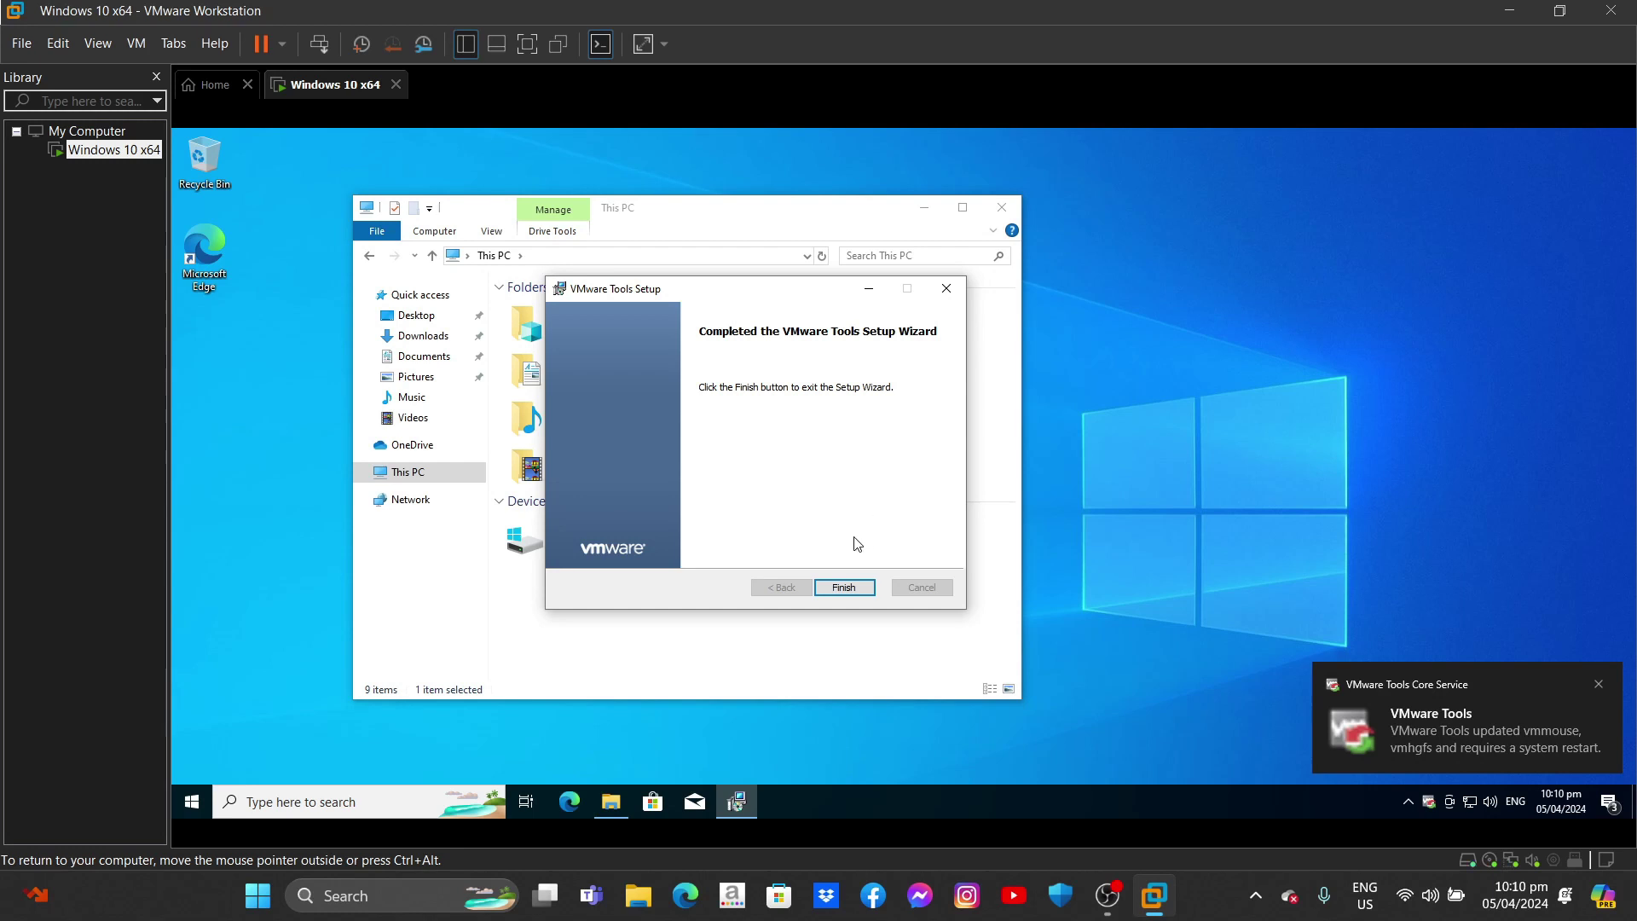
{"action": "left_click", "coordinate": [844, 587]}
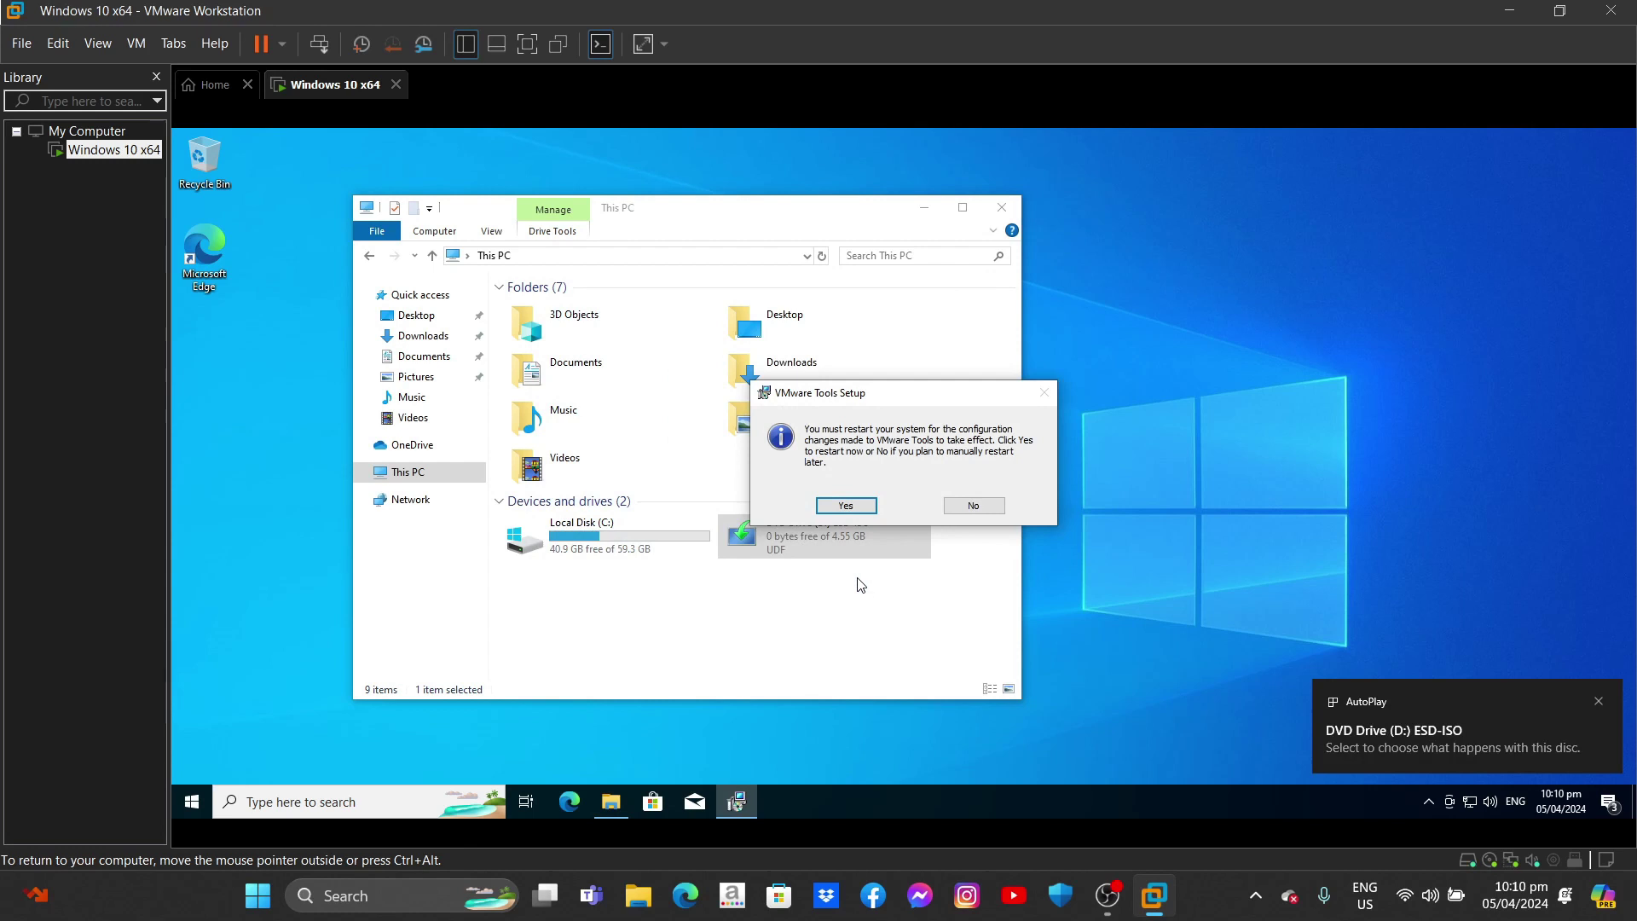
{"action": "left_click", "coordinate": [868, 510]}
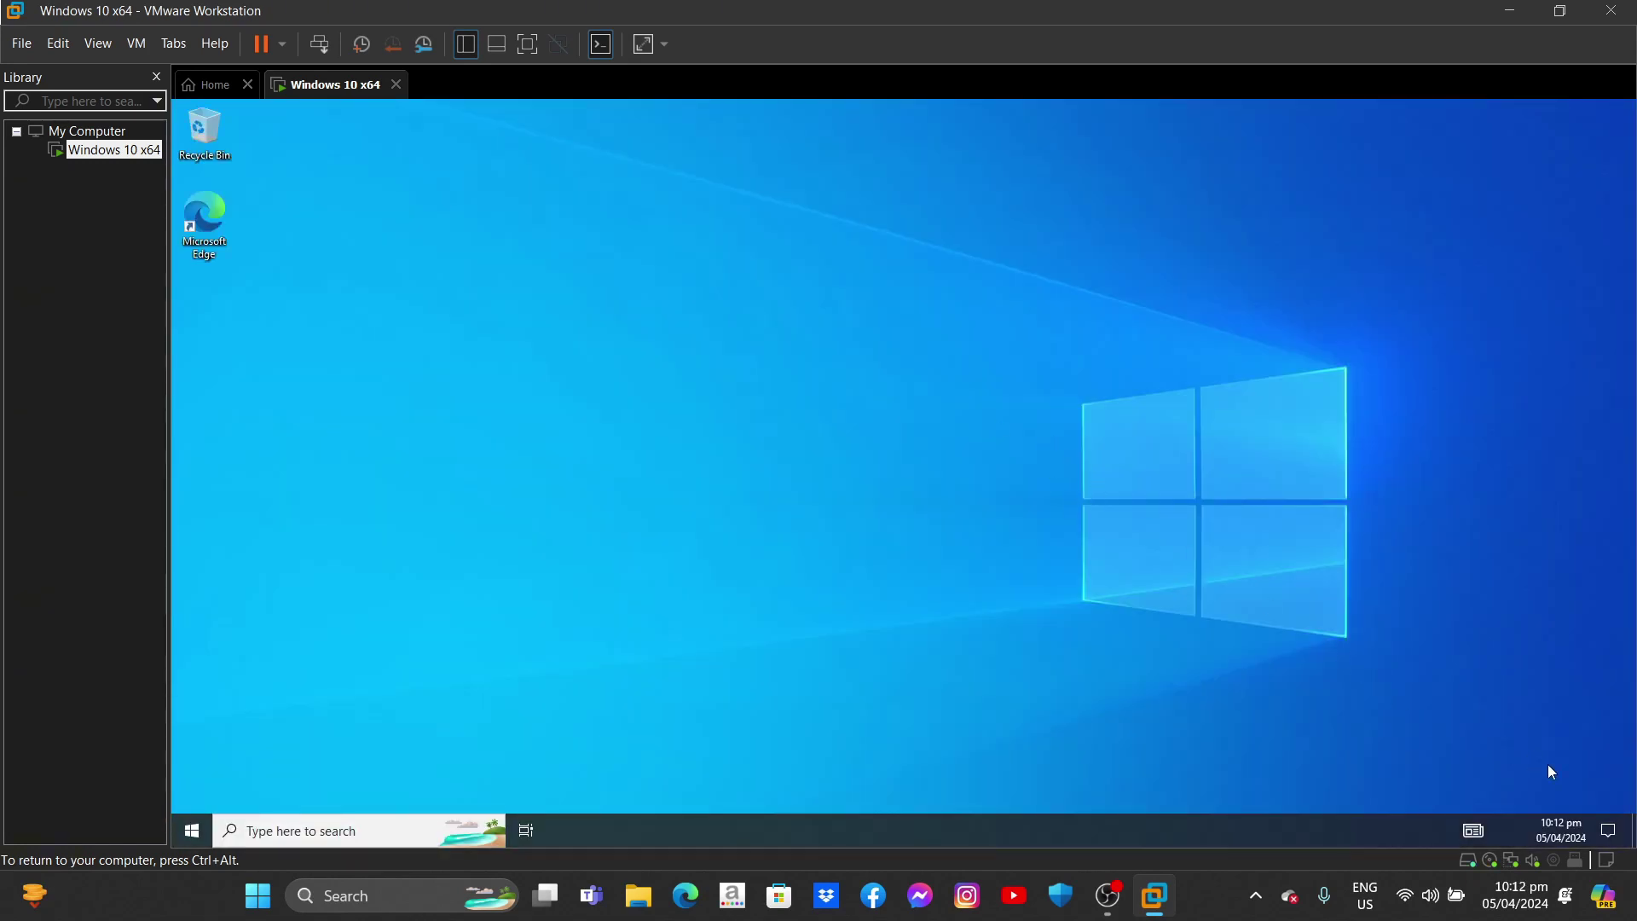
Open the display settings in the guest from its desktop
{"action": "right_click", "coordinate": [633, 353]}
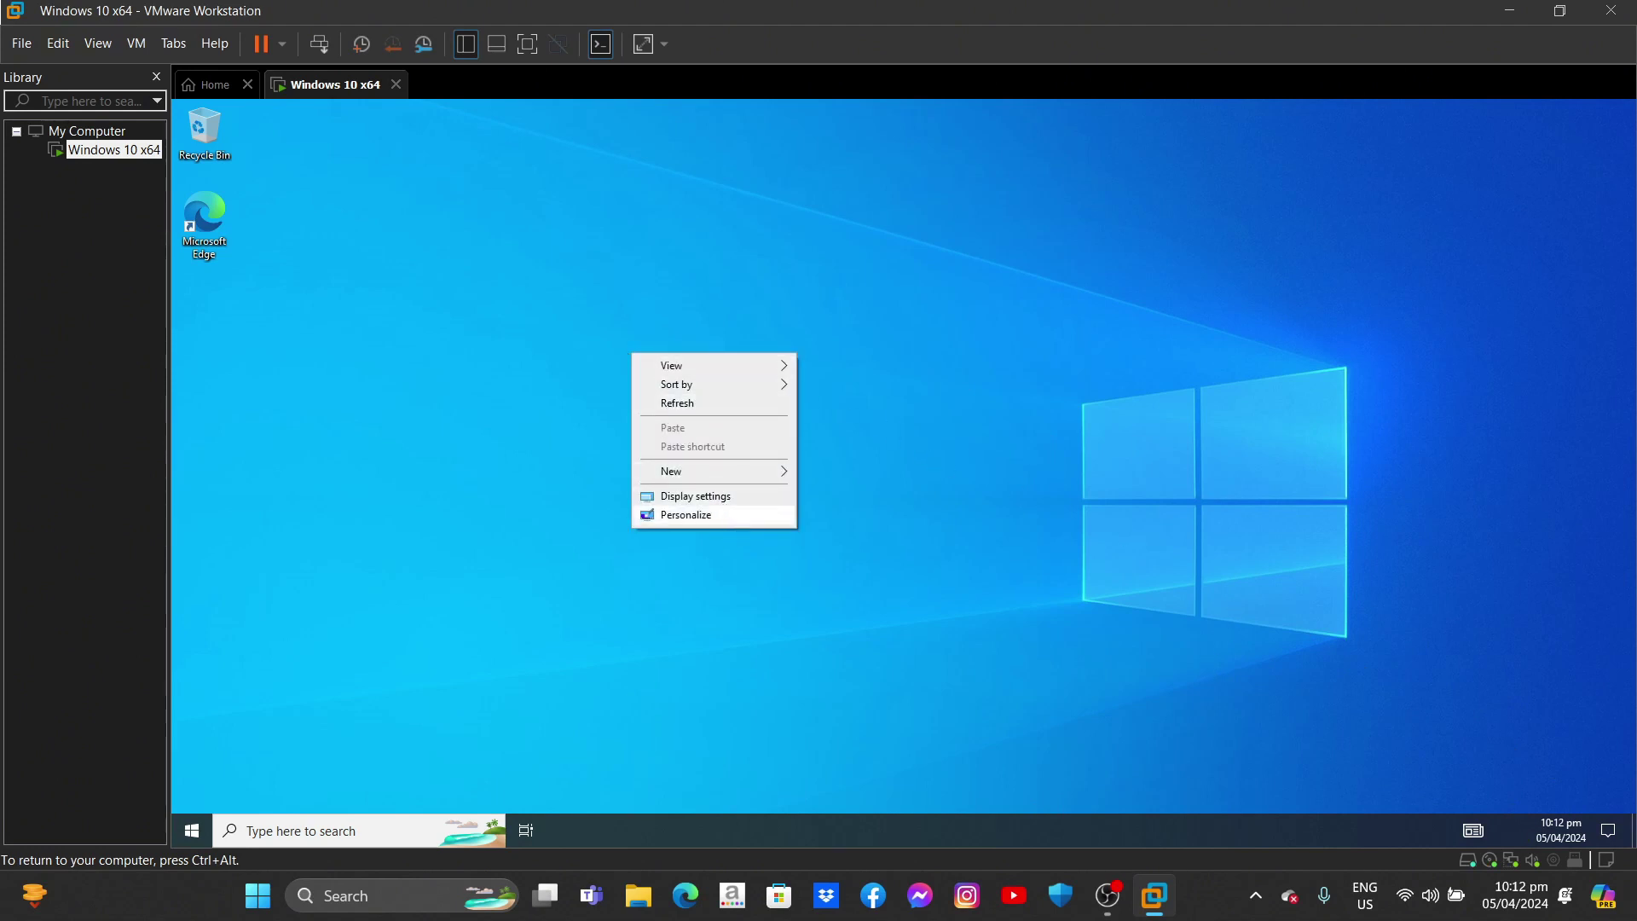
{"action": "left_click", "coordinate": [731, 514]}
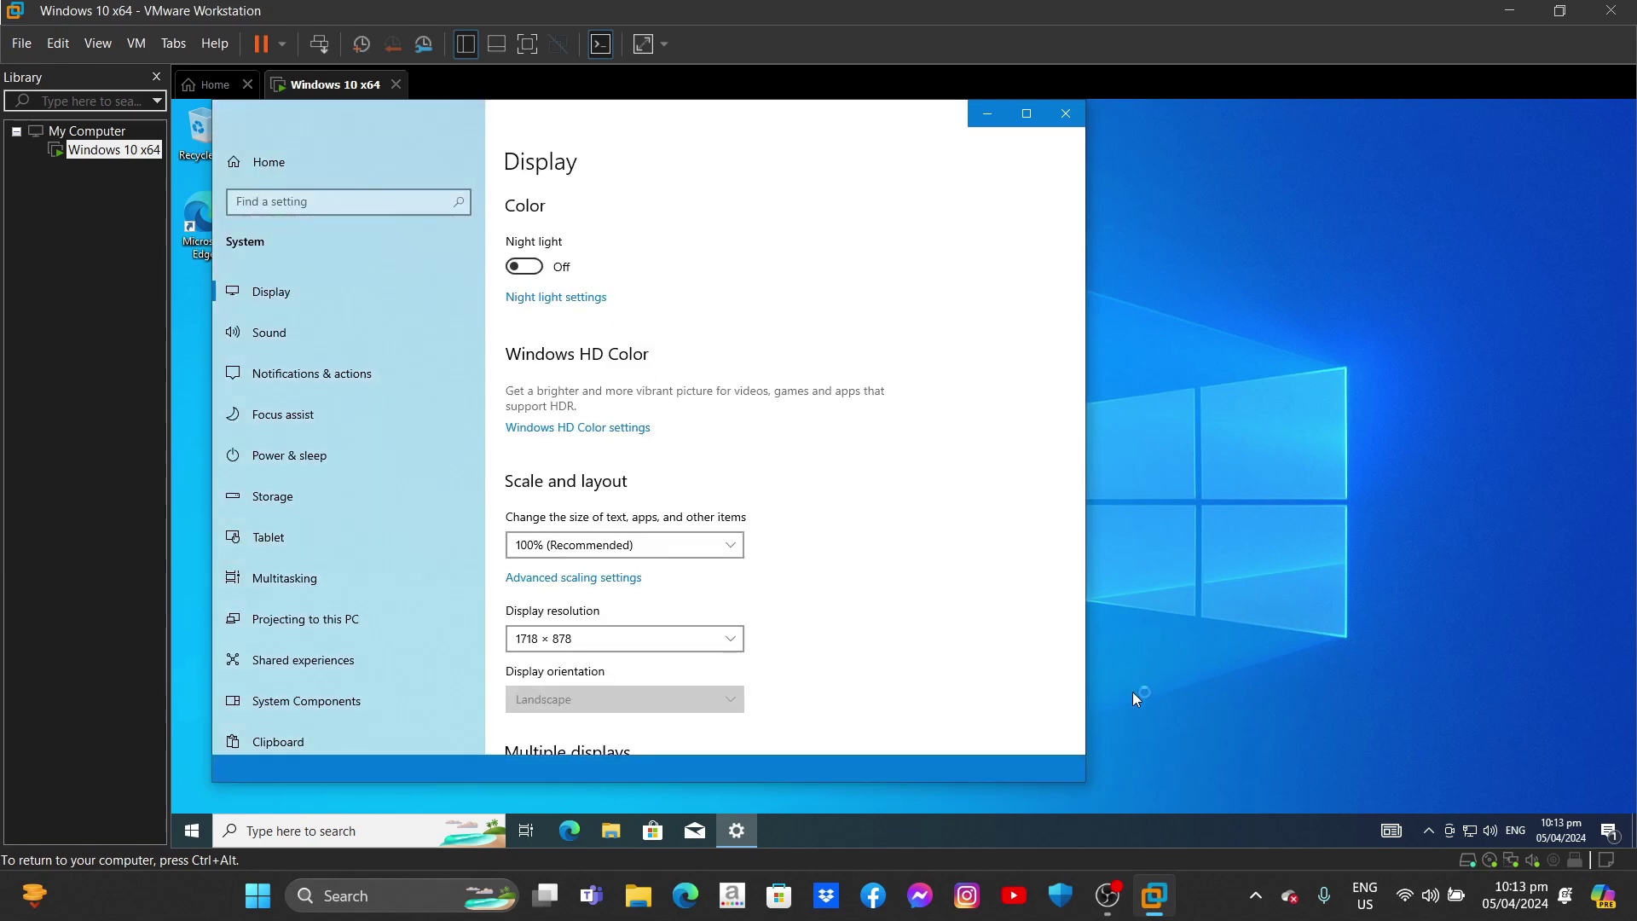
Set the guest's display resolution to 1920 × 1080, keep the change and check how the desktop fits the virtual machine view
{"action": "left_click", "coordinate": [726, 645]}
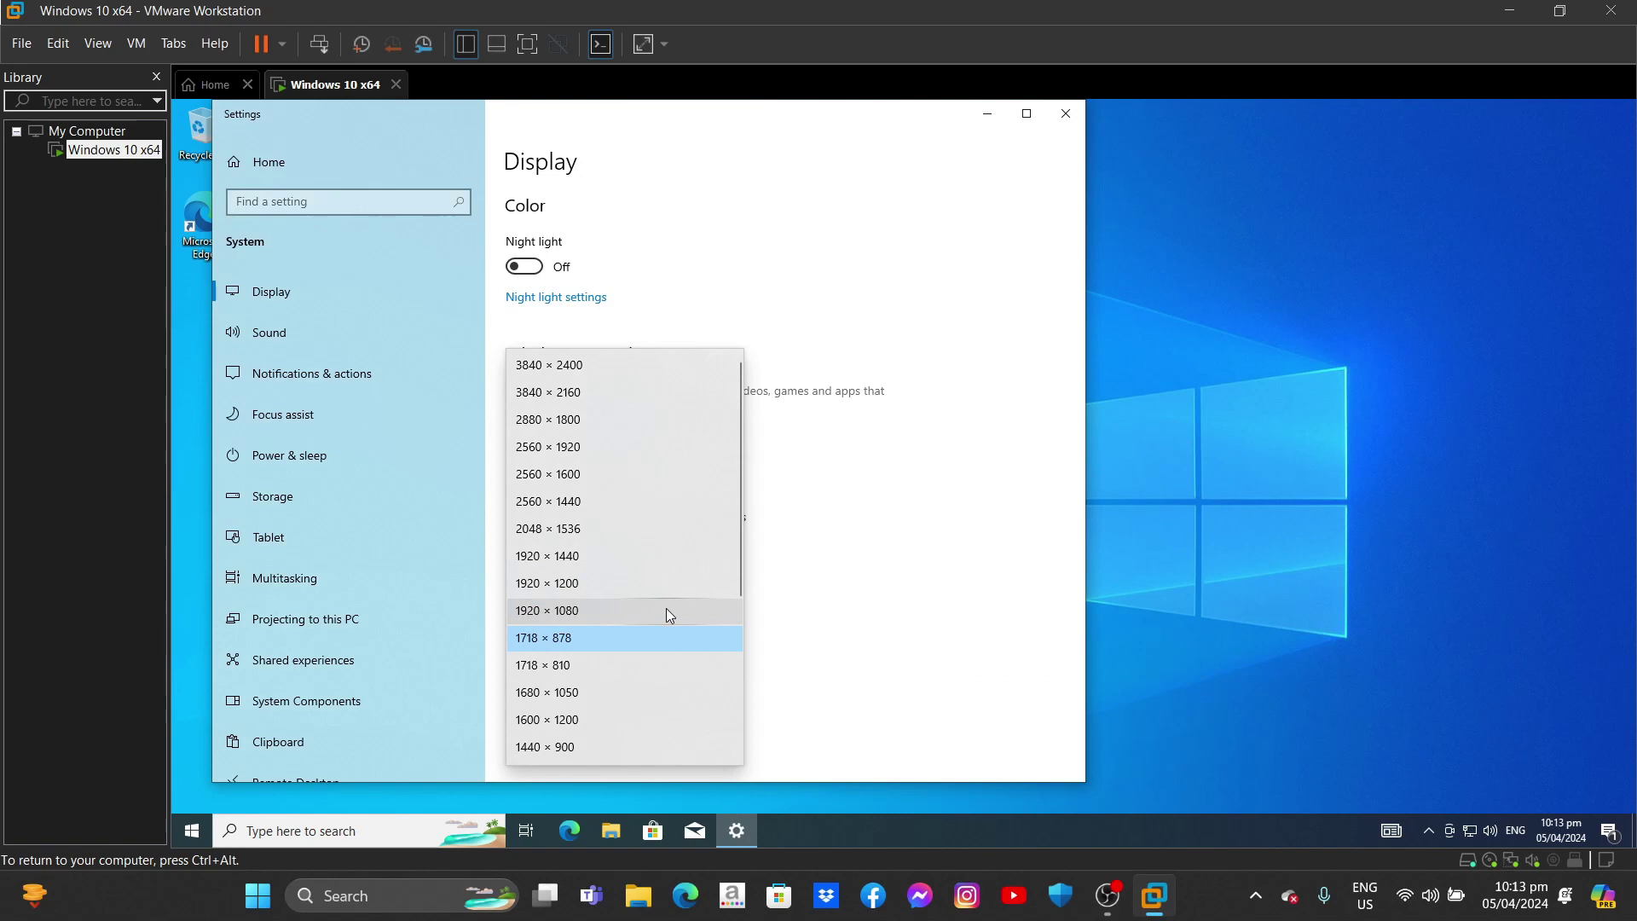
{"action": "left_click", "coordinate": [667, 609]}
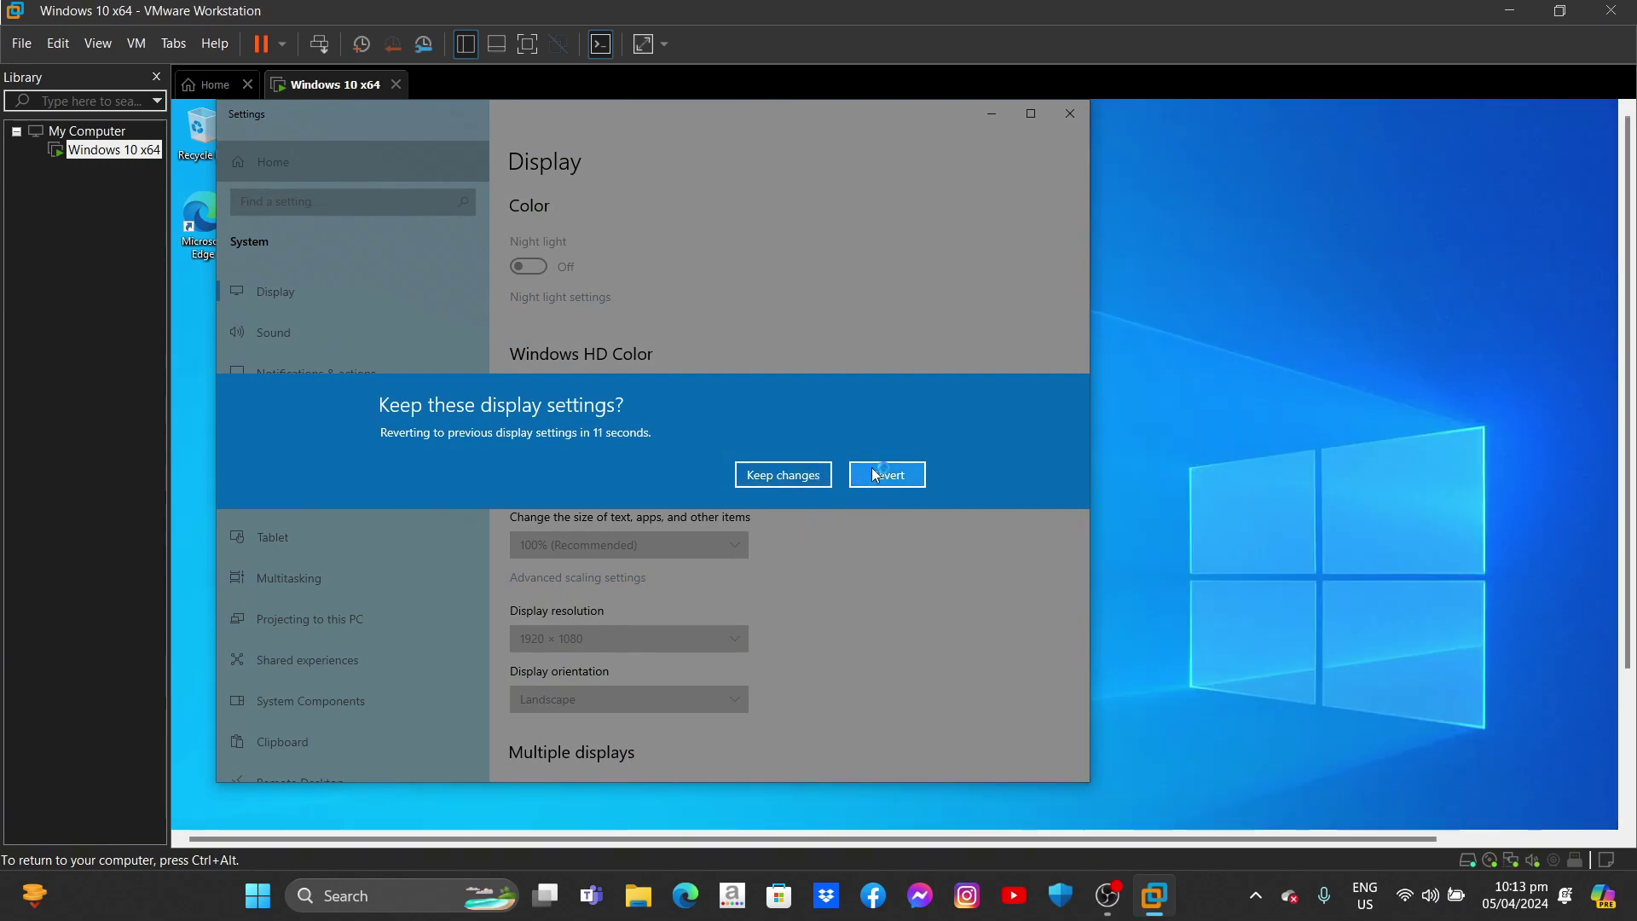
{"action": "left_click", "coordinate": [782, 475]}
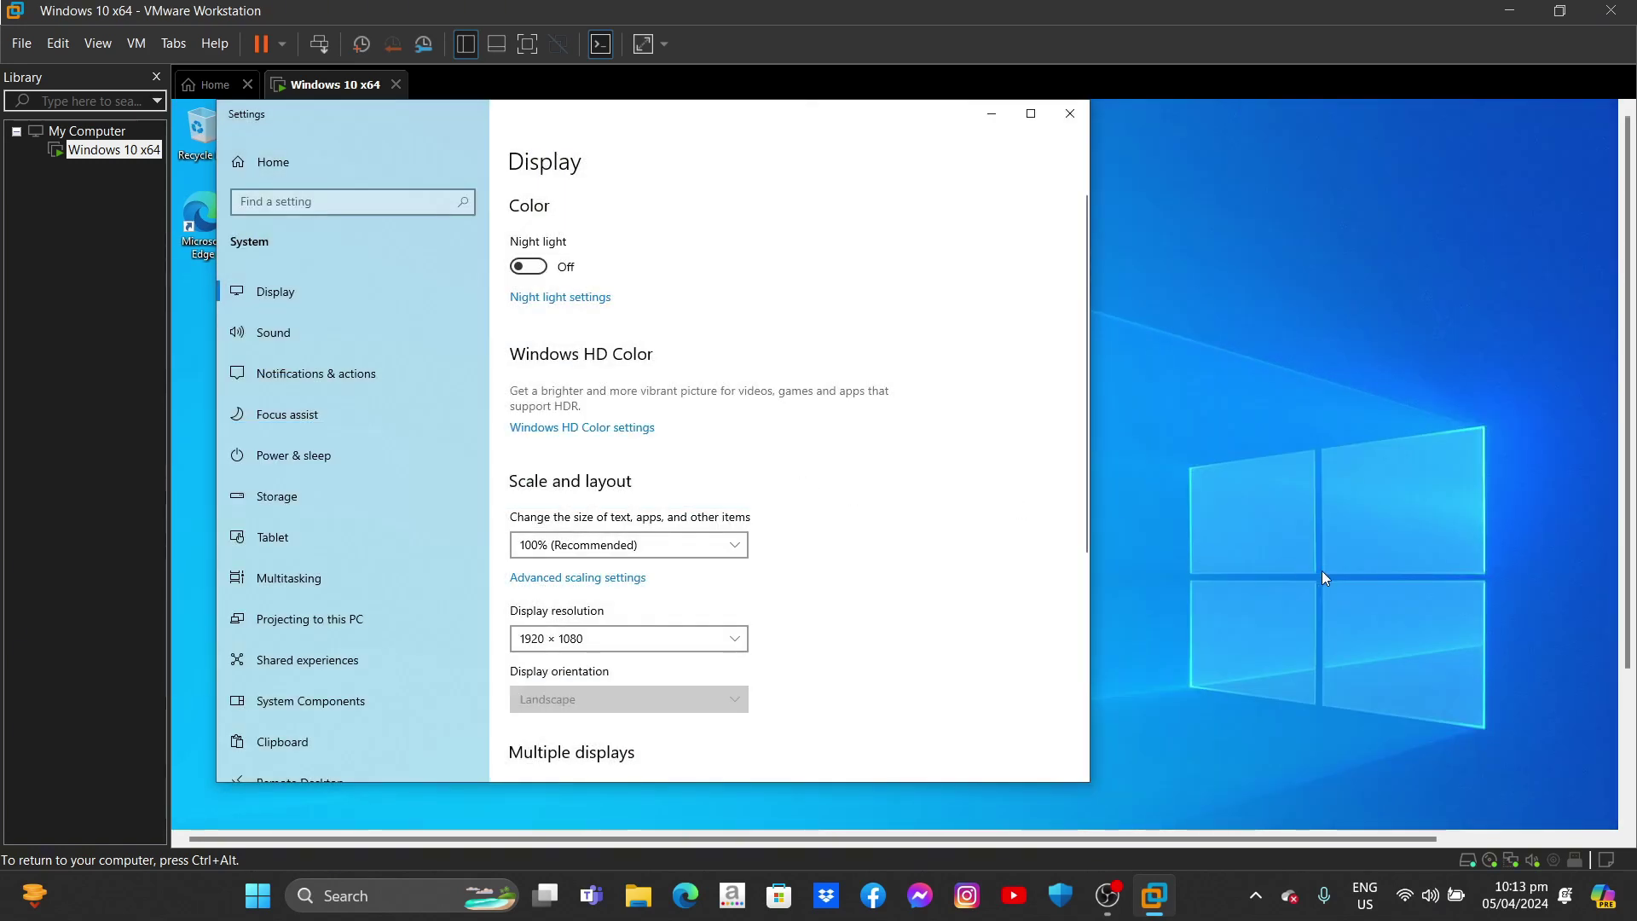
{"action": "left_click_drag", "start_coordinate": [1630, 502], "coordinate": [1630, 693]}
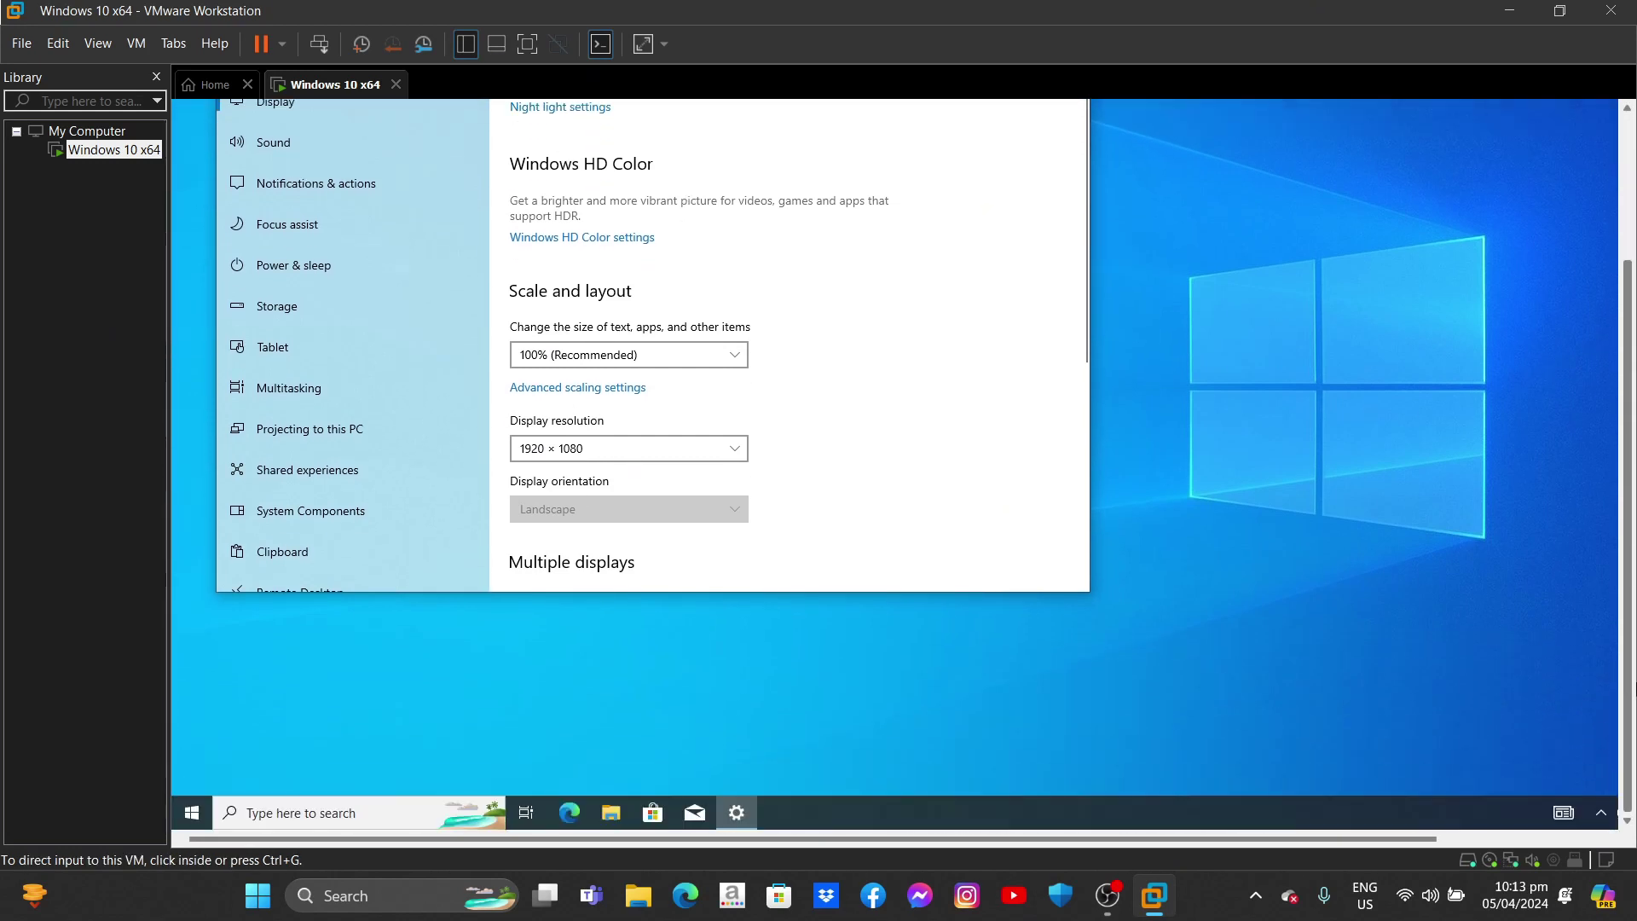
{"action": "mouse_move", "coordinate": [1405, 841]}
{"action": "left_mouse_down"}
{"action": "mouse_move", "coordinate": [1574, 825]}
{"action": "mouse_move", "coordinate": [1411, 840]}
{"action": "left_mouse_up"}
{"action": "left_click_drag", "start_coordinate": [1629, 524], "coordinate": [1626, 375]}
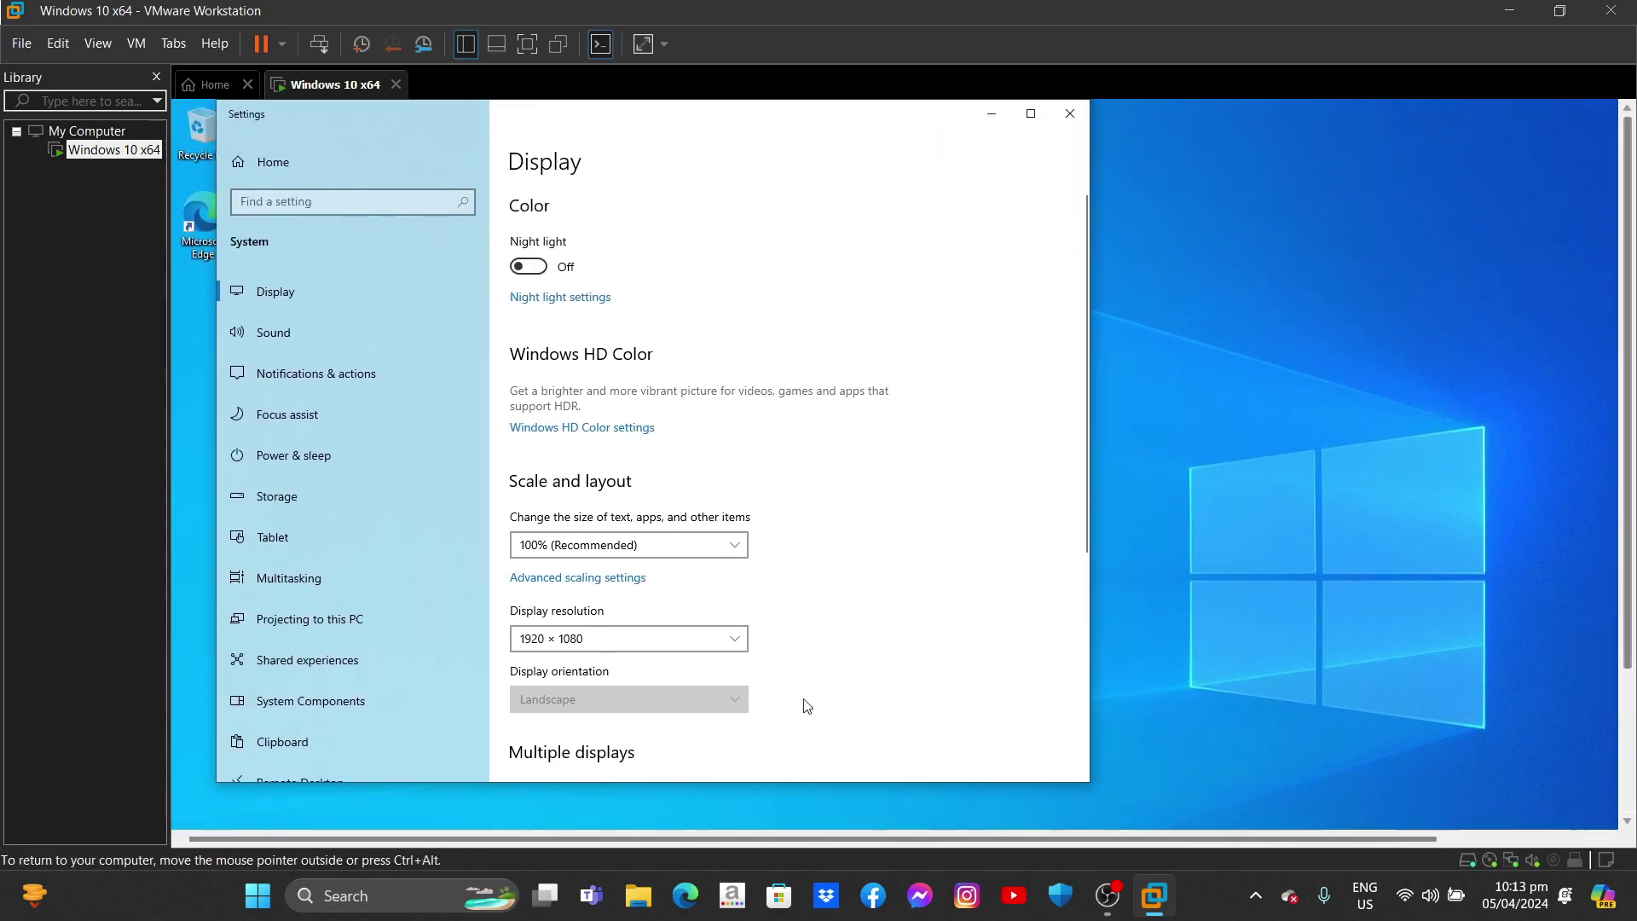
Set the guest's display resolution to 1366 × 768, keep the change and close Settings
{"action": "left_click", "coordinate": [740, 641]}
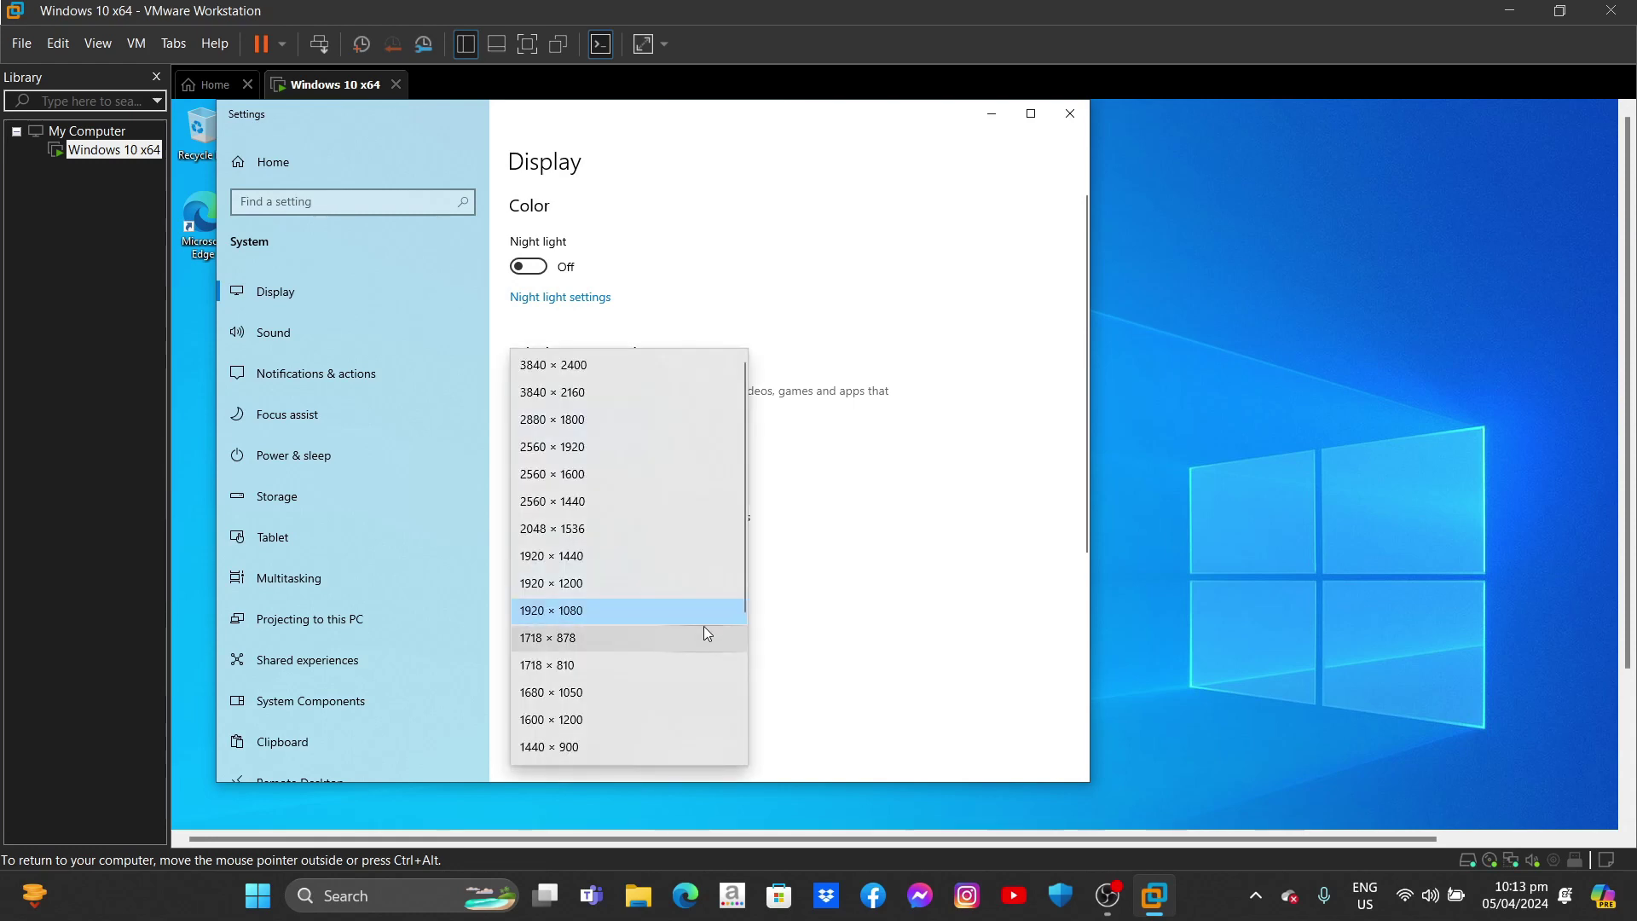
{"action": "scroll", "coordinate": [699, 677], "scroll_direction": "down", "scroll_amount": 1}
{"action": "left_click", "coordinate": [616, 745]}
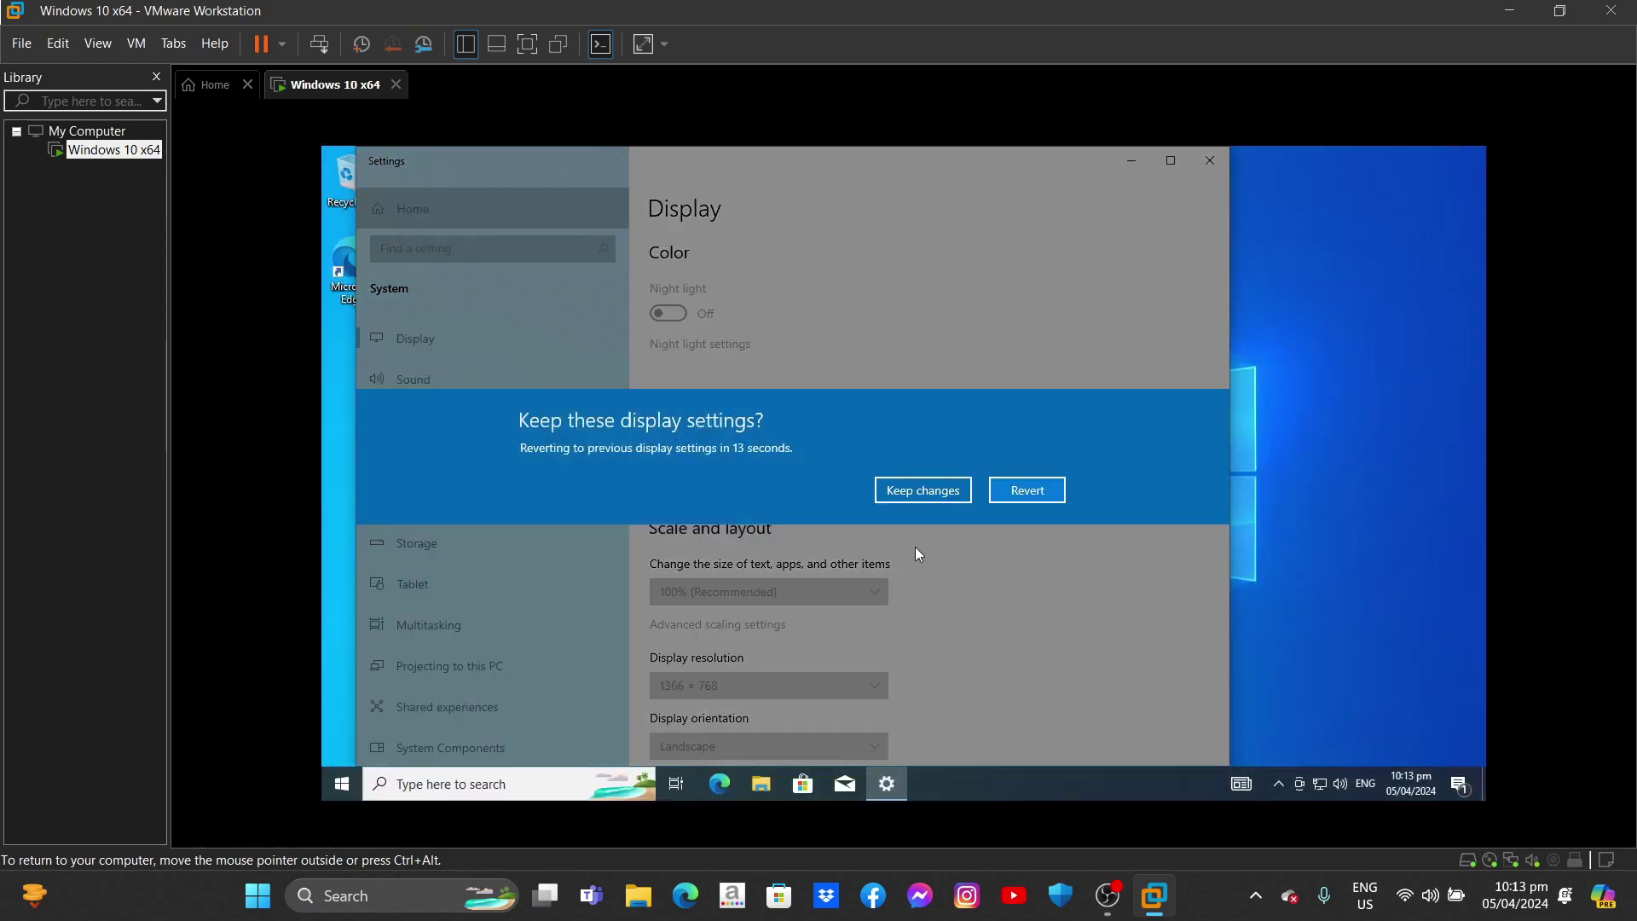
{"action": "left_click", "coordinate": [925, 491]}
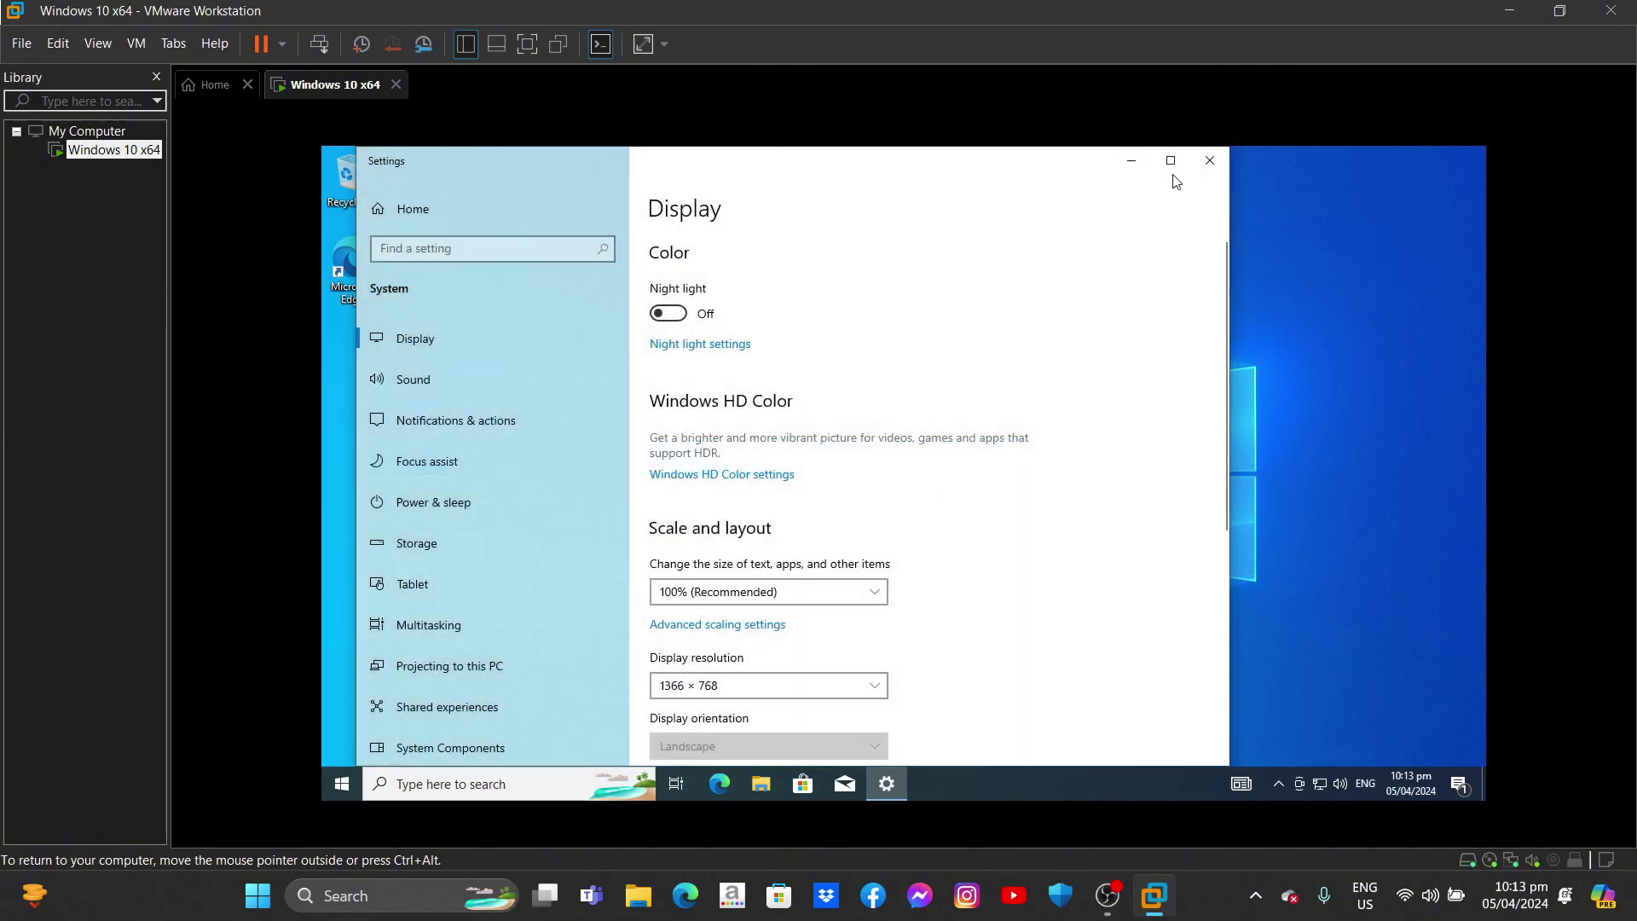
{"action": "left_click", "coordinate": [1205, 161]}
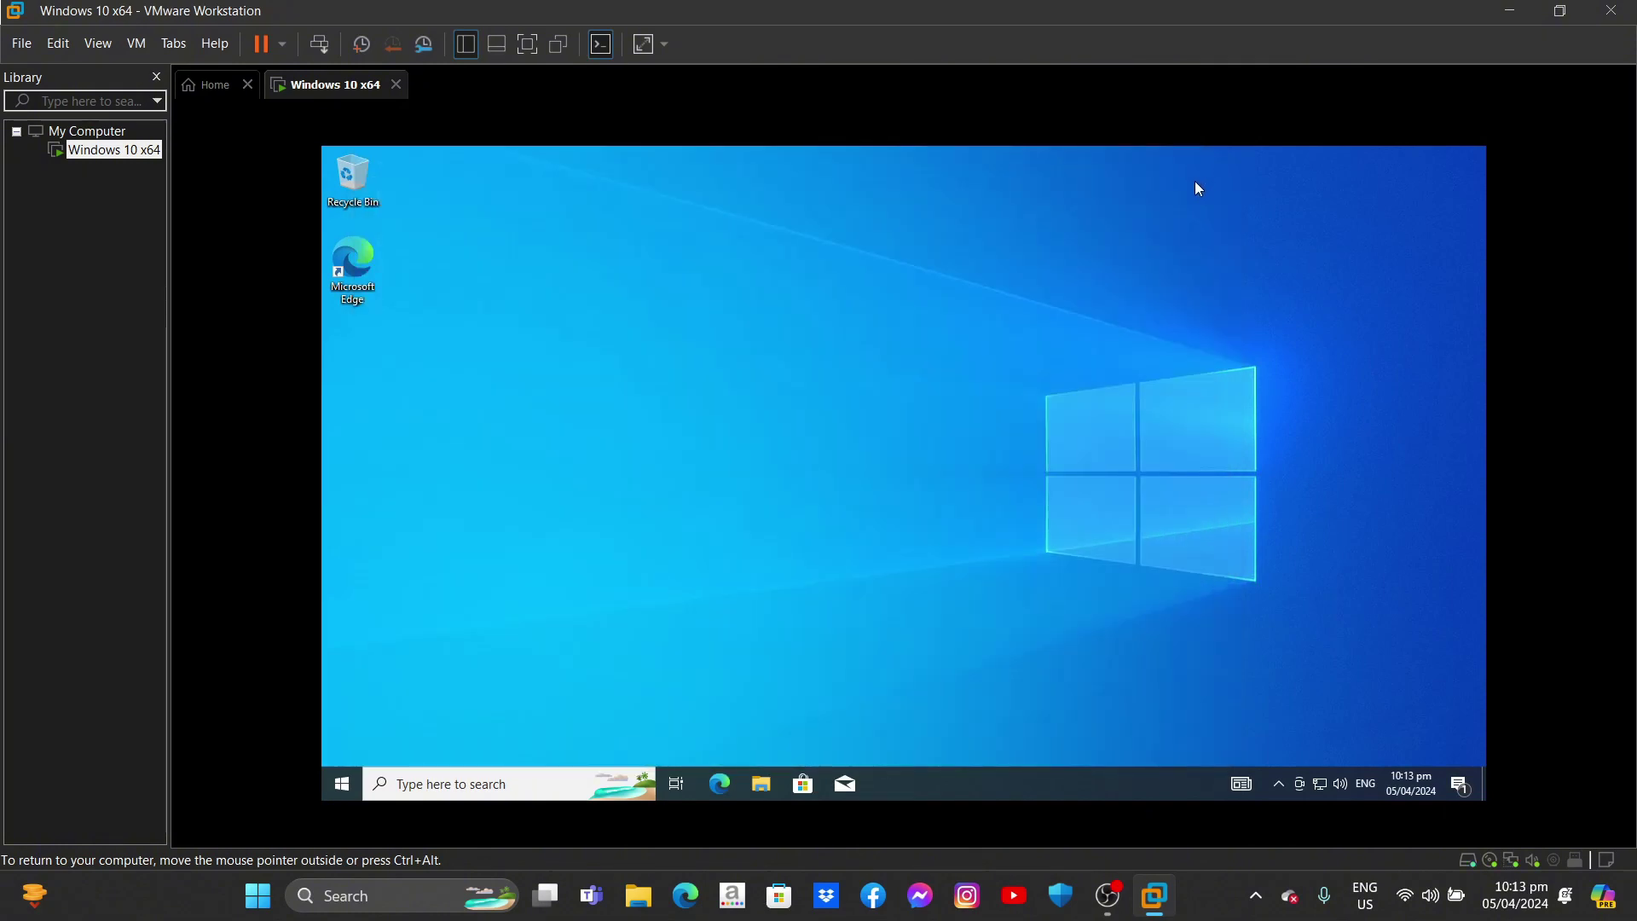
Check the guest's hidden notification area icons for VMware Tools
{"action": "left_click", "coordinate": [1280, 785]}
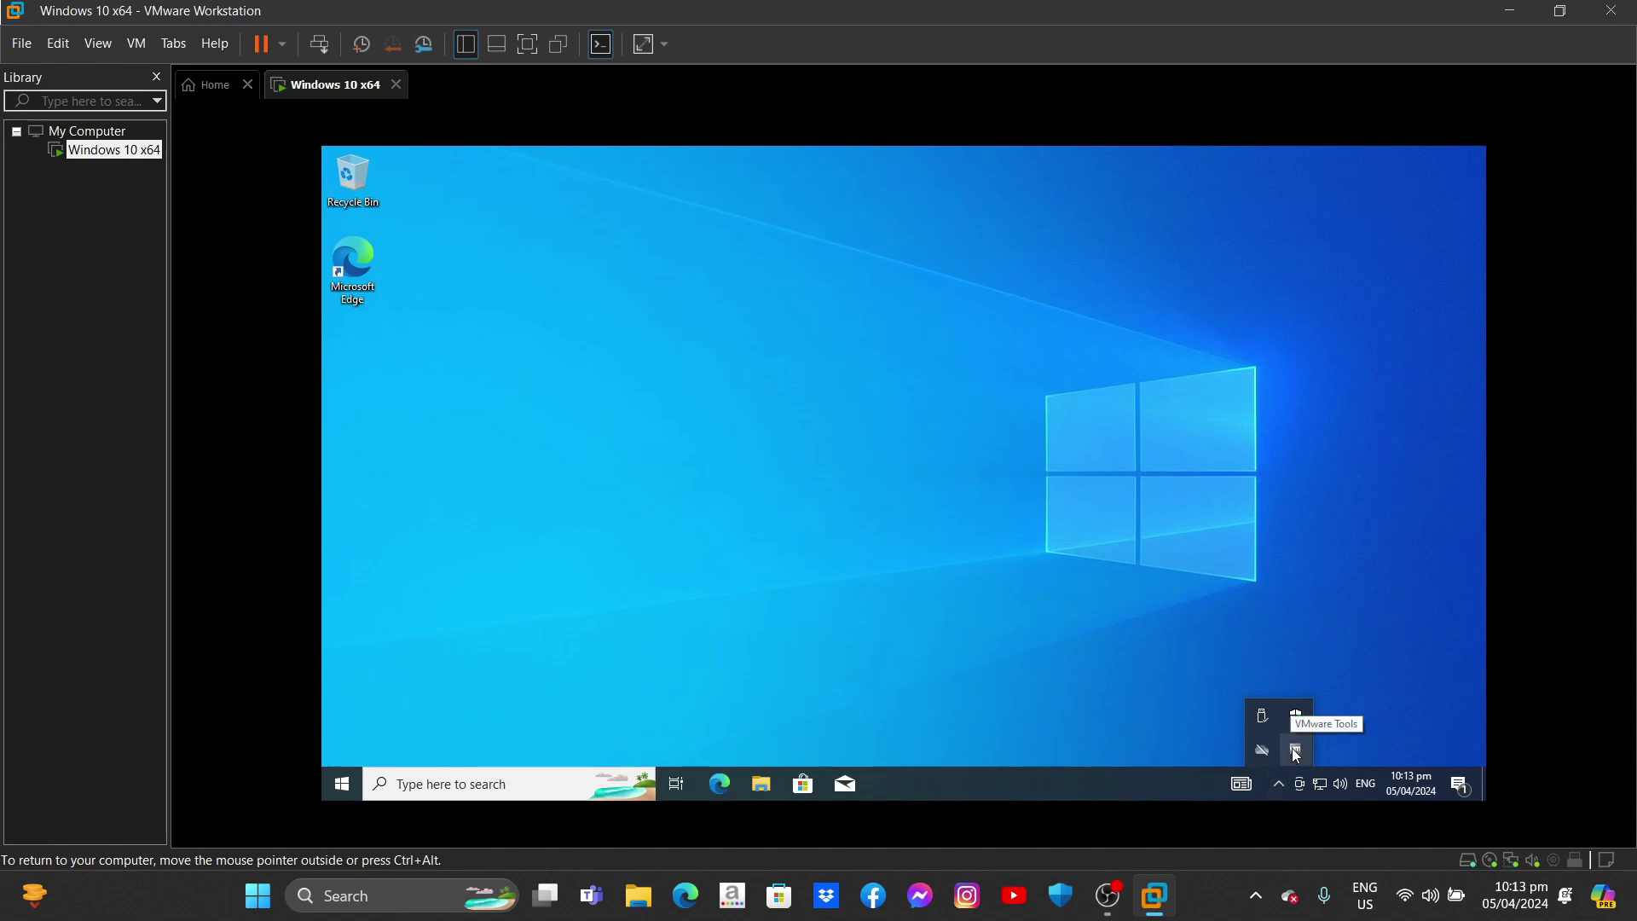
{"action": "left_click", "coordinate": [1006, 748]}
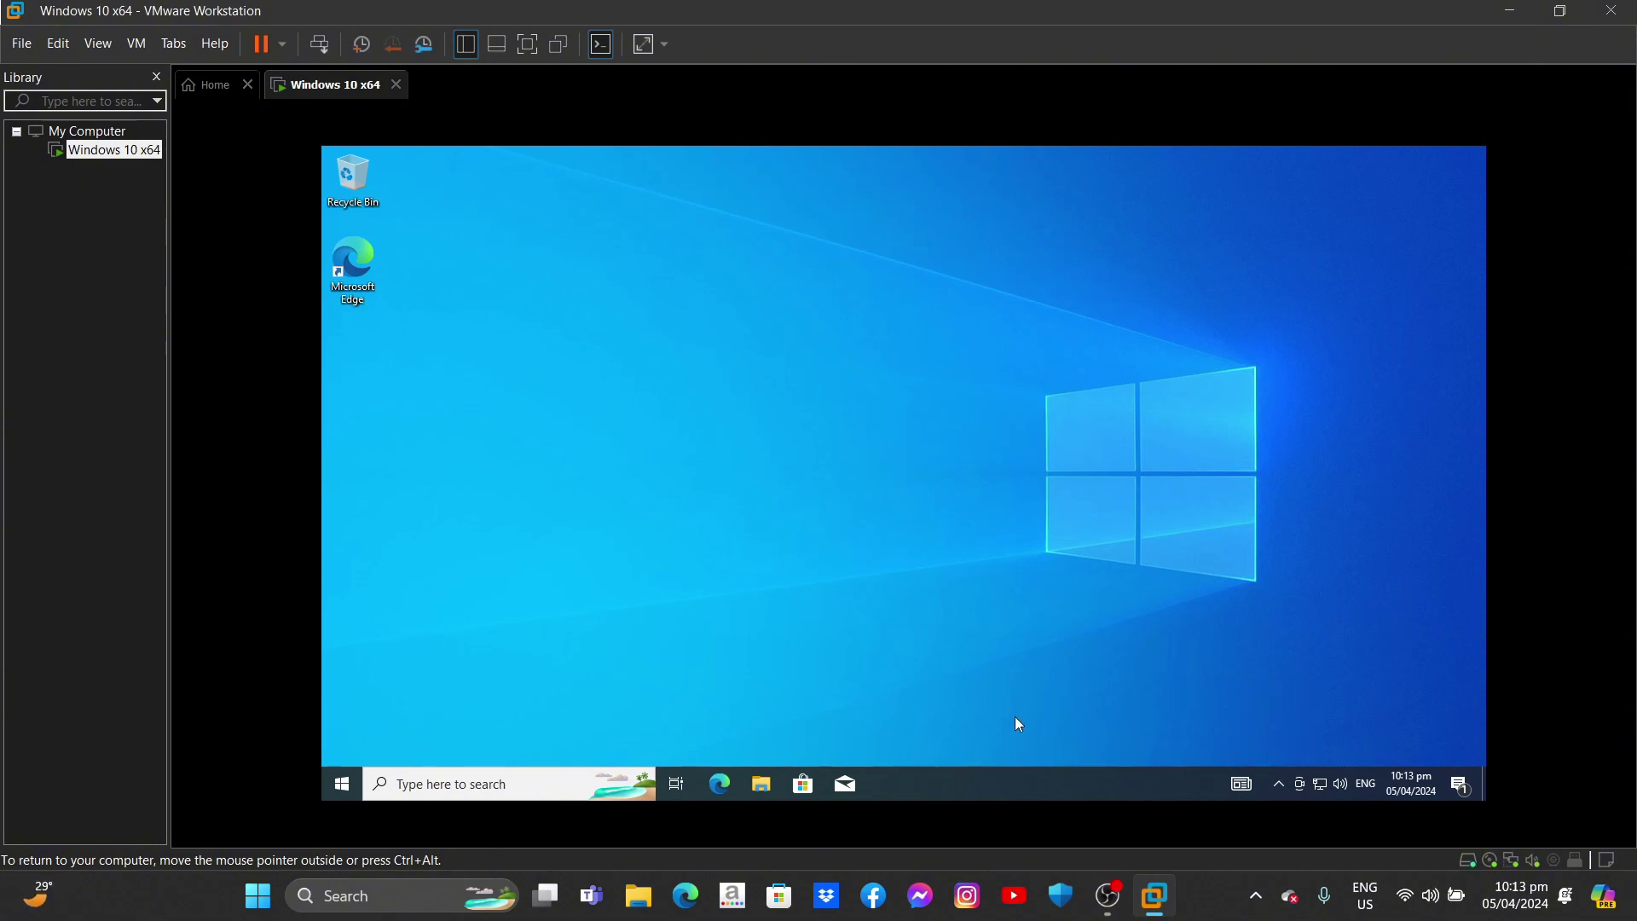